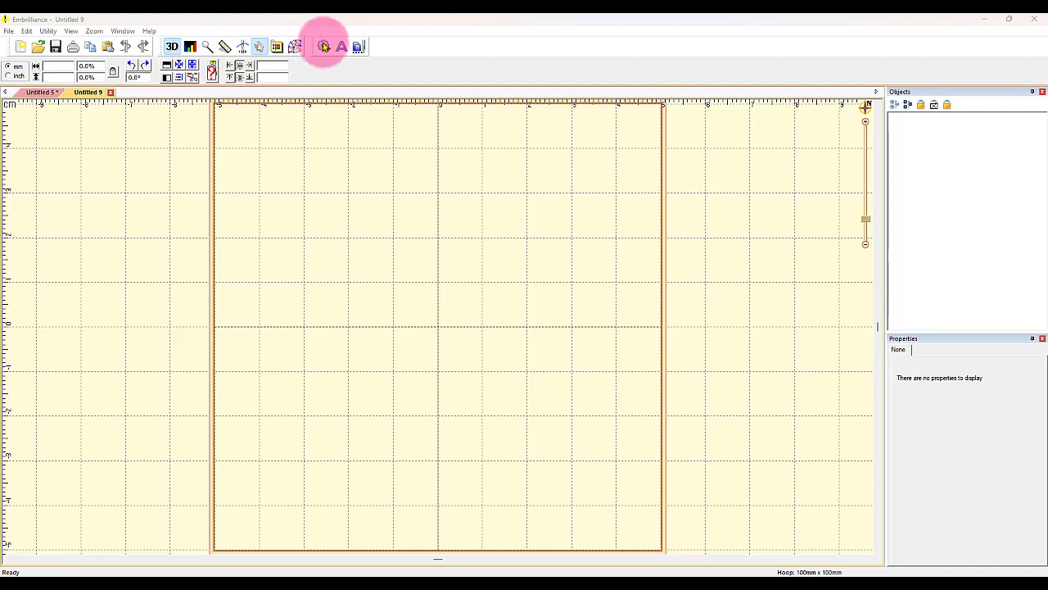
# Open the design library, dismissing the serial number request for the Merrowly Collection, and choose the Embrilliance: Outlines catalog.
pyautogui.click(325, 46)
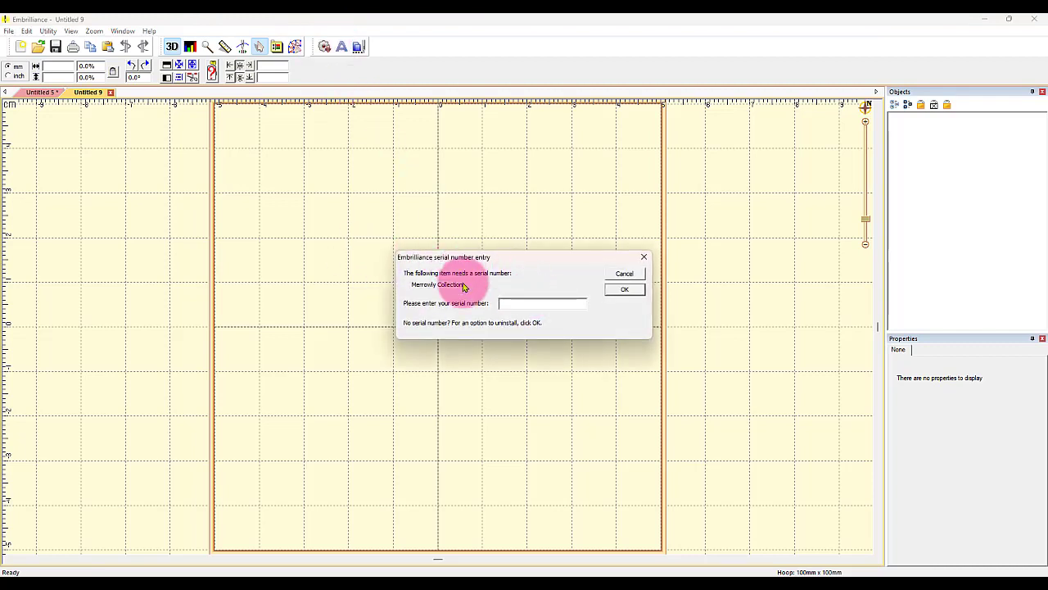
pyautogui.click(624, 273)
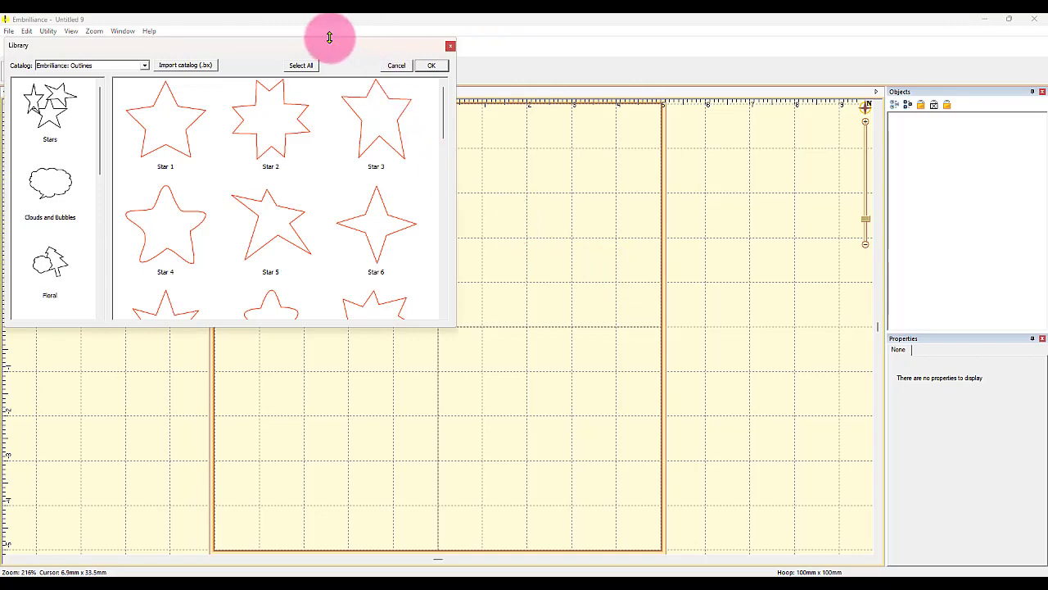
pyautogui.moveTo(402, 56); pyautogui.dragTo(581, 156)
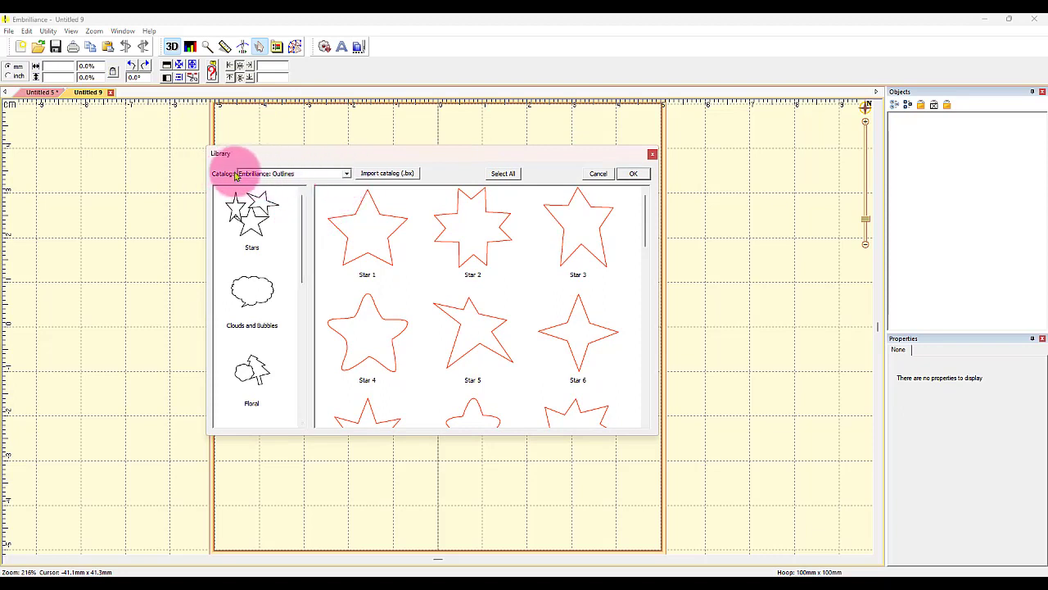
pyautogui.click(346, 172)
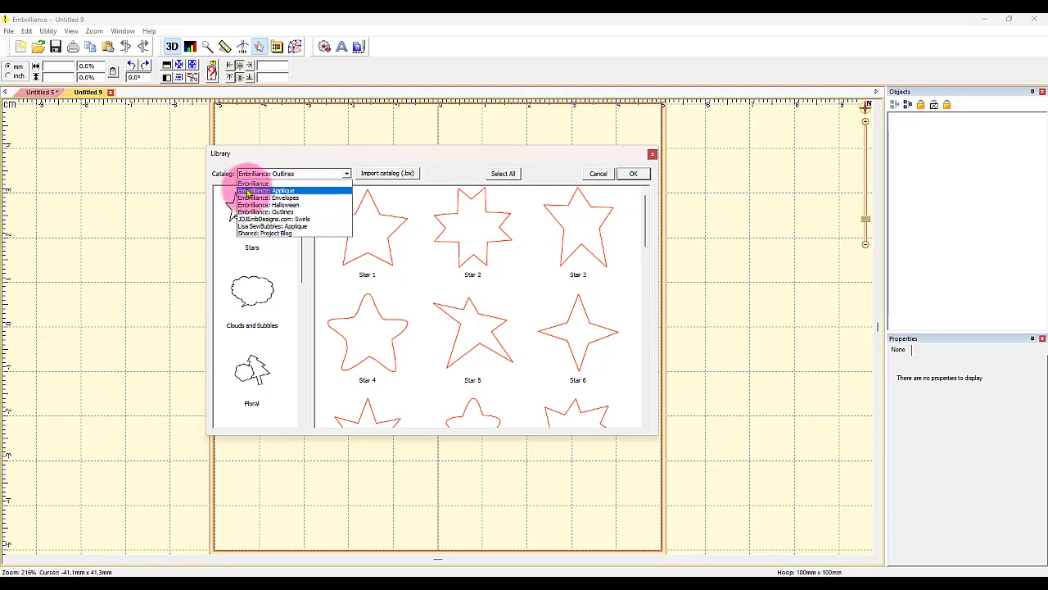
pyautogui.click(335, 213)
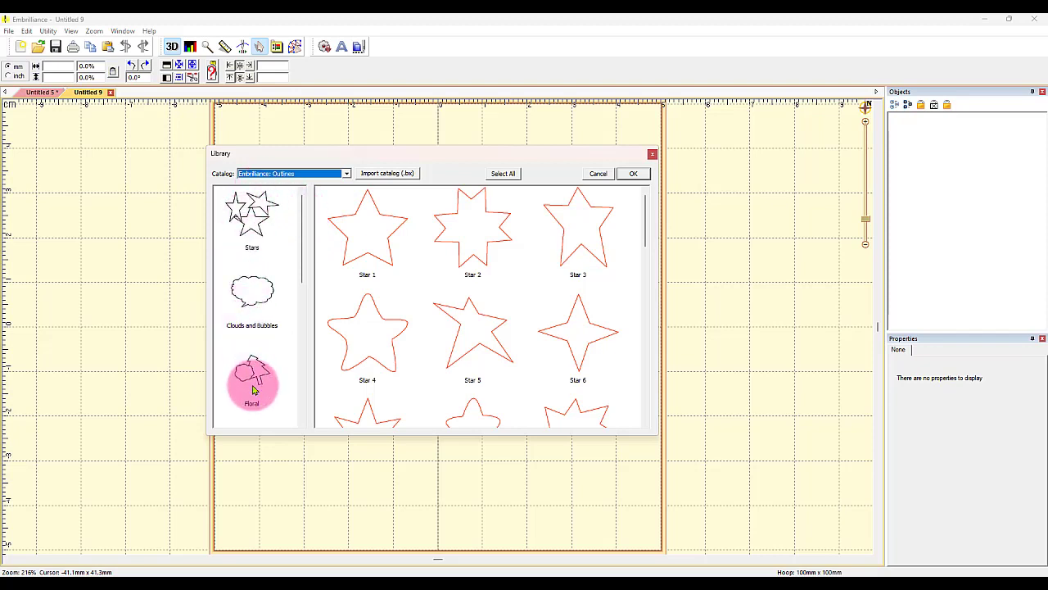
# Browse the outline shapes in the Shields, Shapes 3 and Shapes 2 categories of the library.
pyautogui.moveTo(302, 215); pyautogui.dragTo(300, 385)
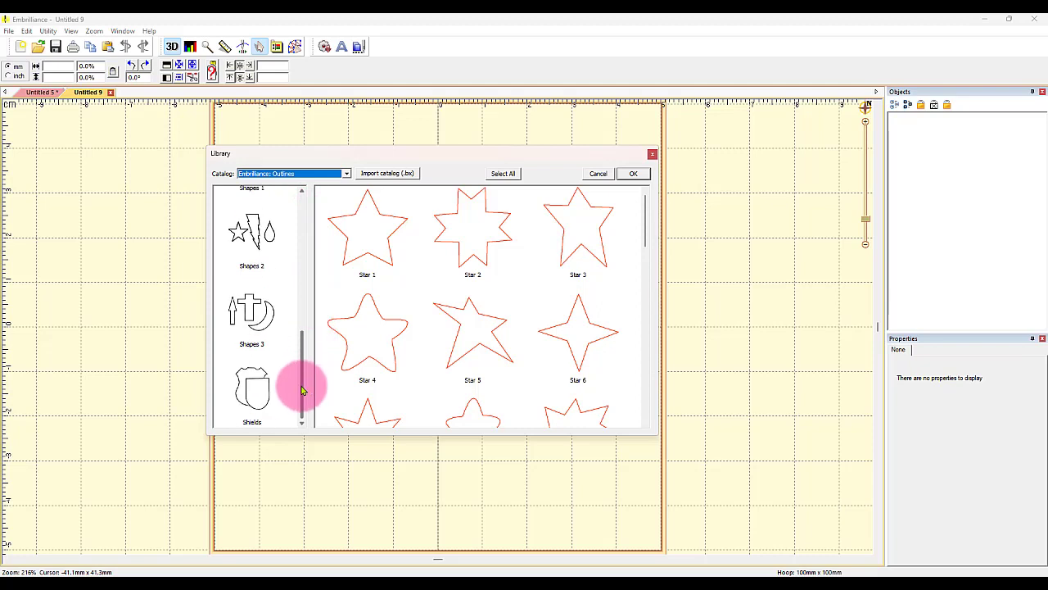
pyautogui.click(255, 383)
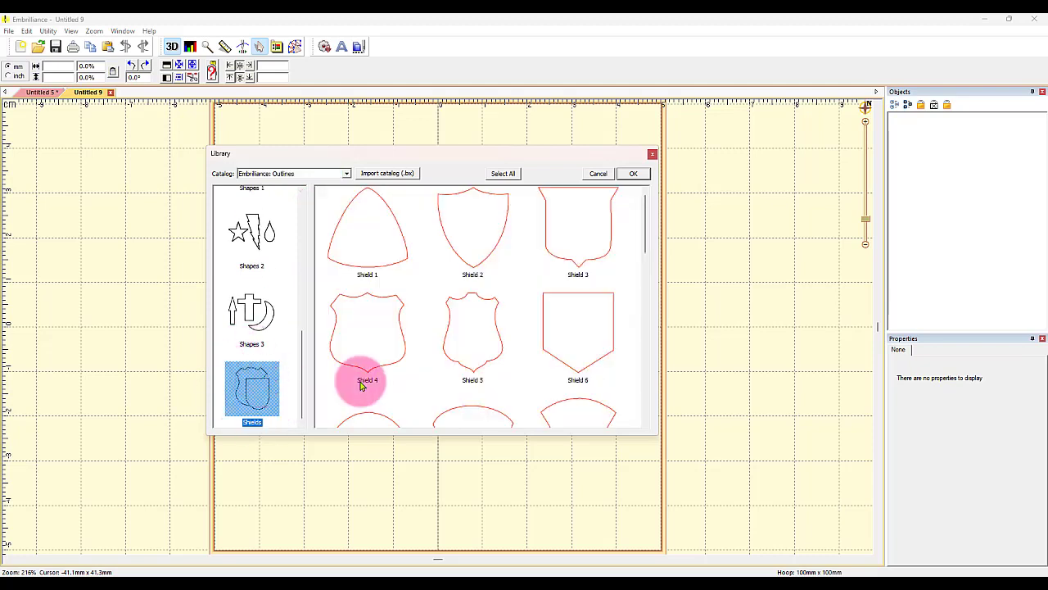
pyautogui.moveTo(643, 221); pyautogui.dragTo(640, 186)
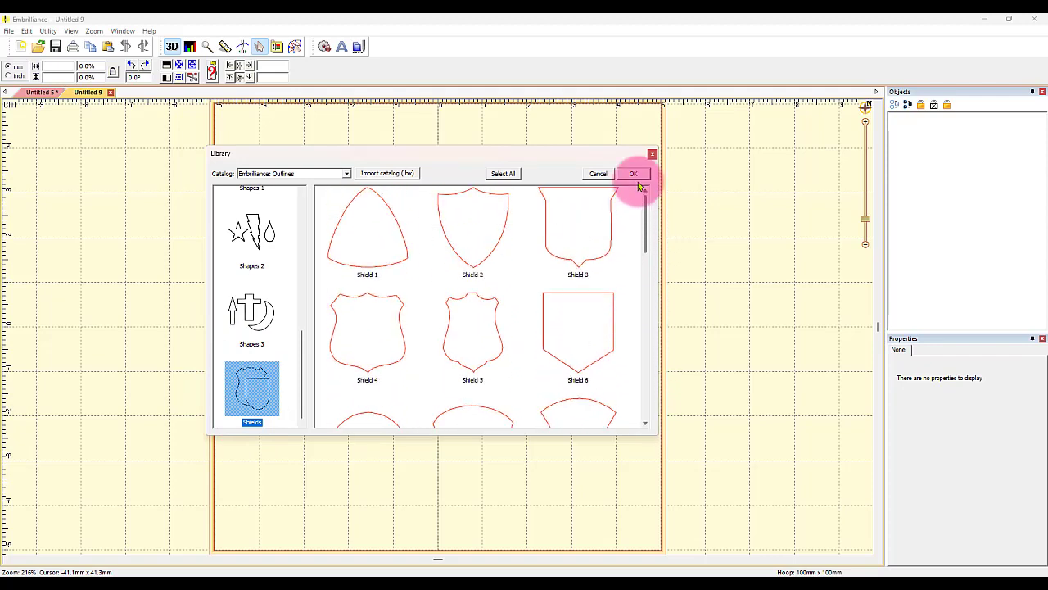
pyautogui.click(253, 310)
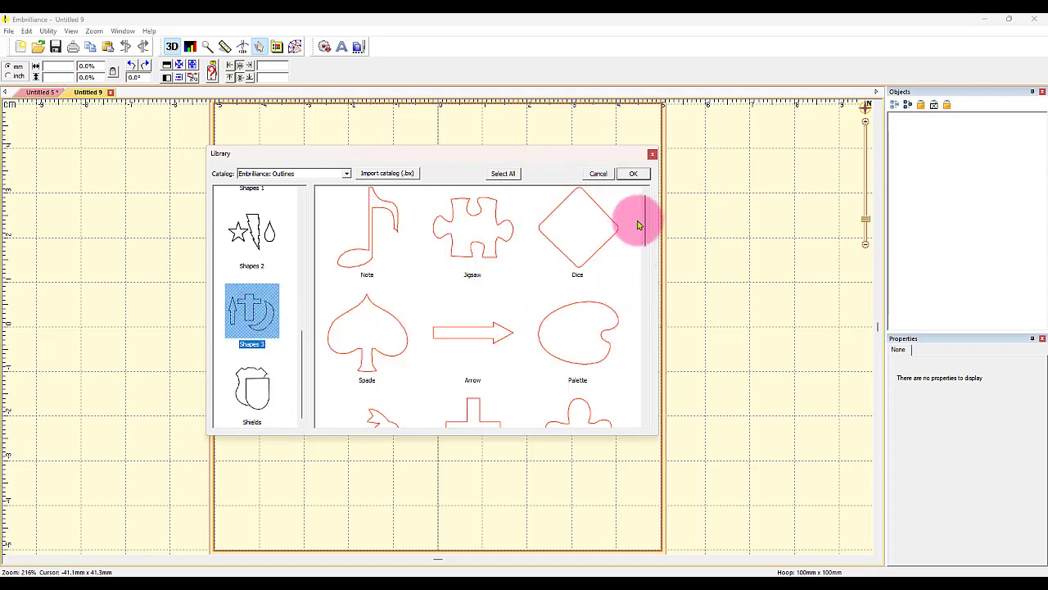
pyautogui.moveTo(652, 215); pyautogui.dragTo(475, 215)
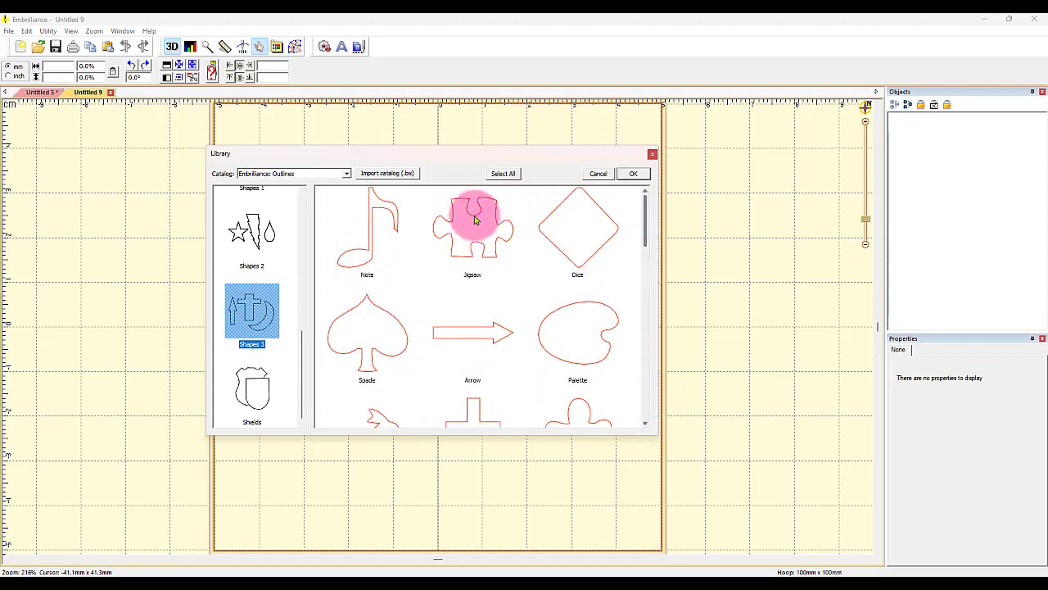
pyautogui.click(264, 231)
pyautogui.moveTo(651, 220); pyautogui.dragTo(643, 255)
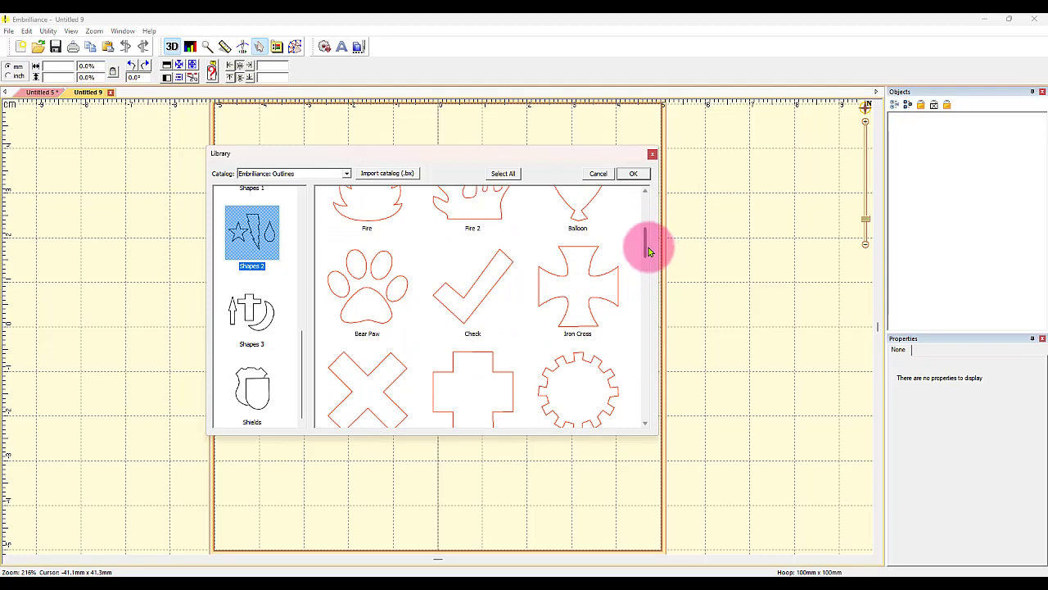
pyautogui.moveTo(649, 250); pyautogui.dragTo(642, 196)
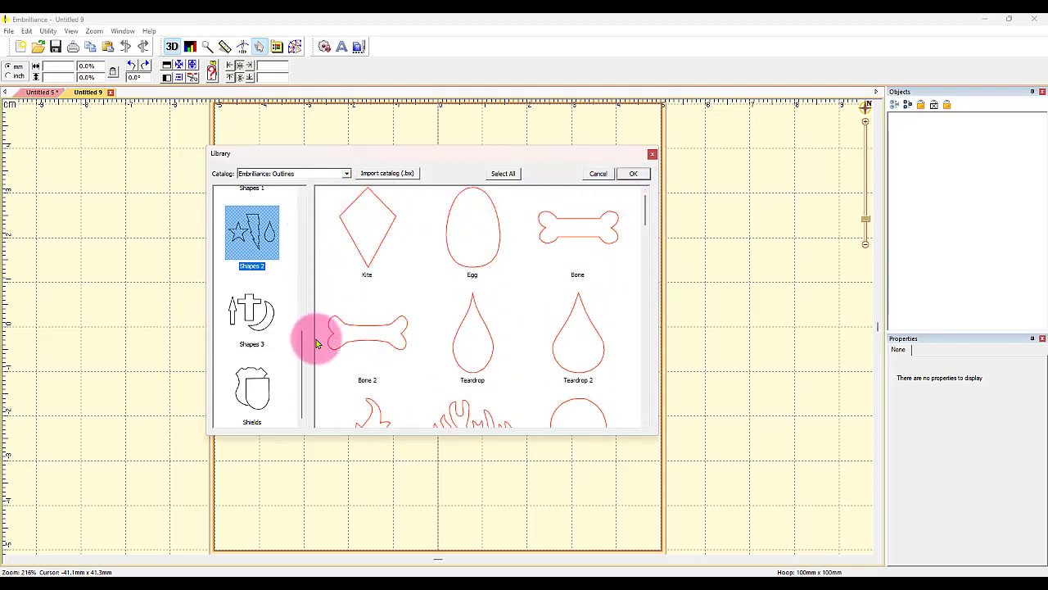
pyautogui.moveTo(303, 371); pyautogui.dragTo(292, 307)
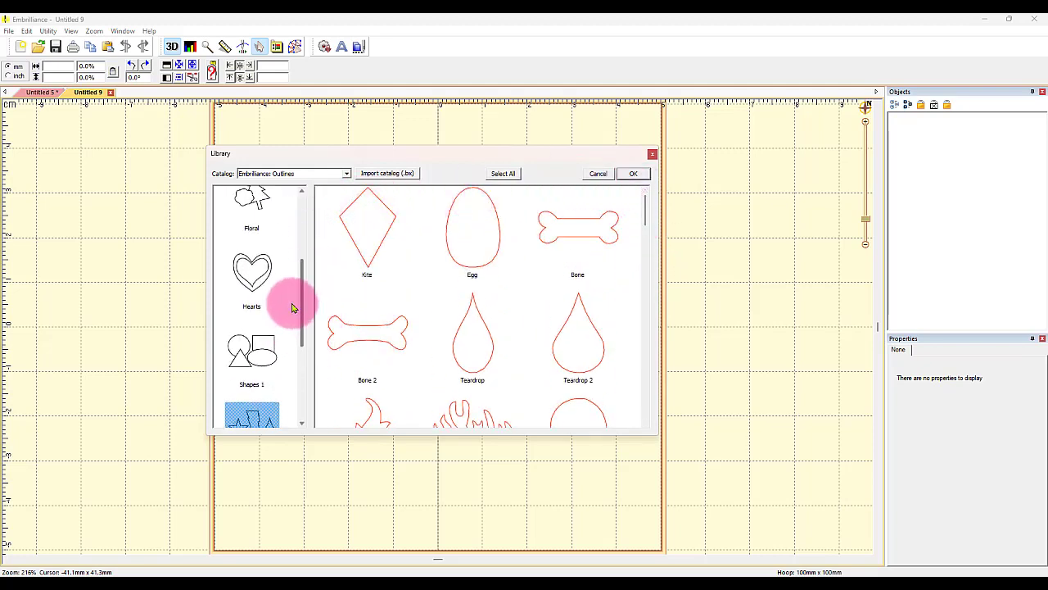
# Insert the Heart 3 outline from the library's Hearts category into the hoop.
pyautogui.click(249, 293)
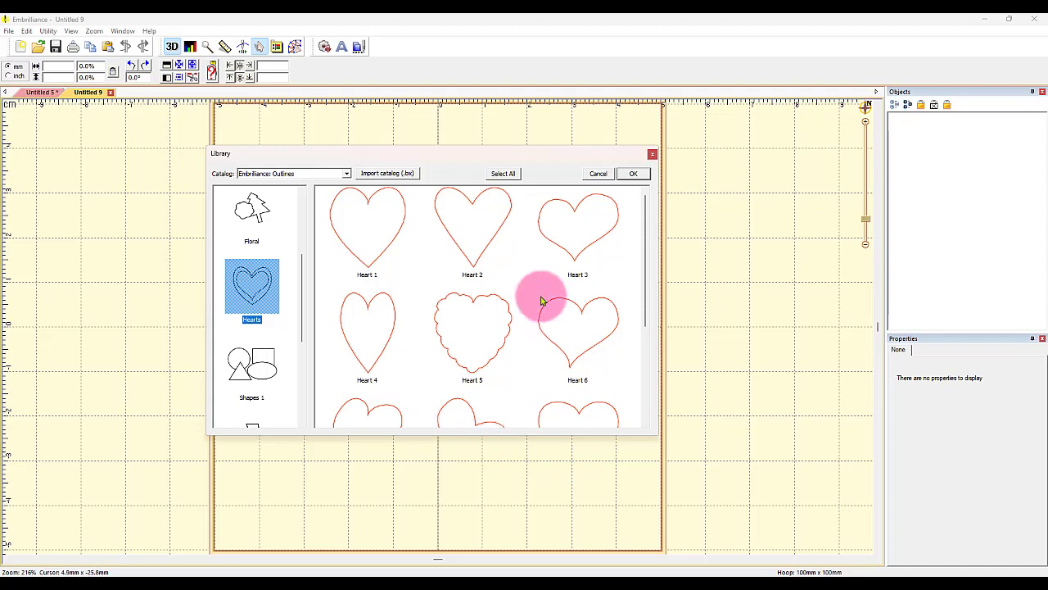
pyautogui.click(607, 238)
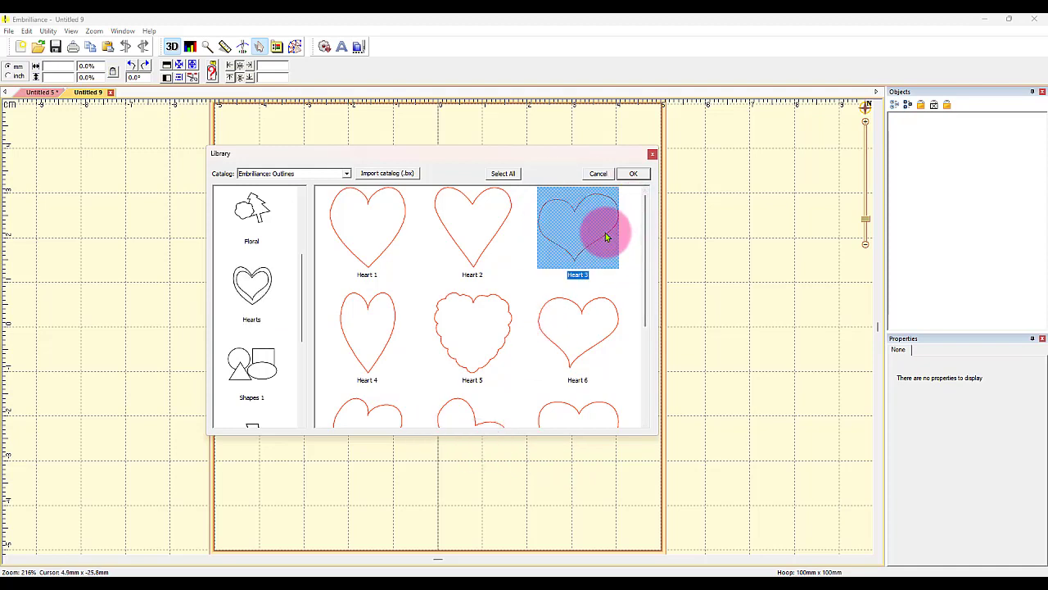
pyautogui.doubleClick(607, 236)
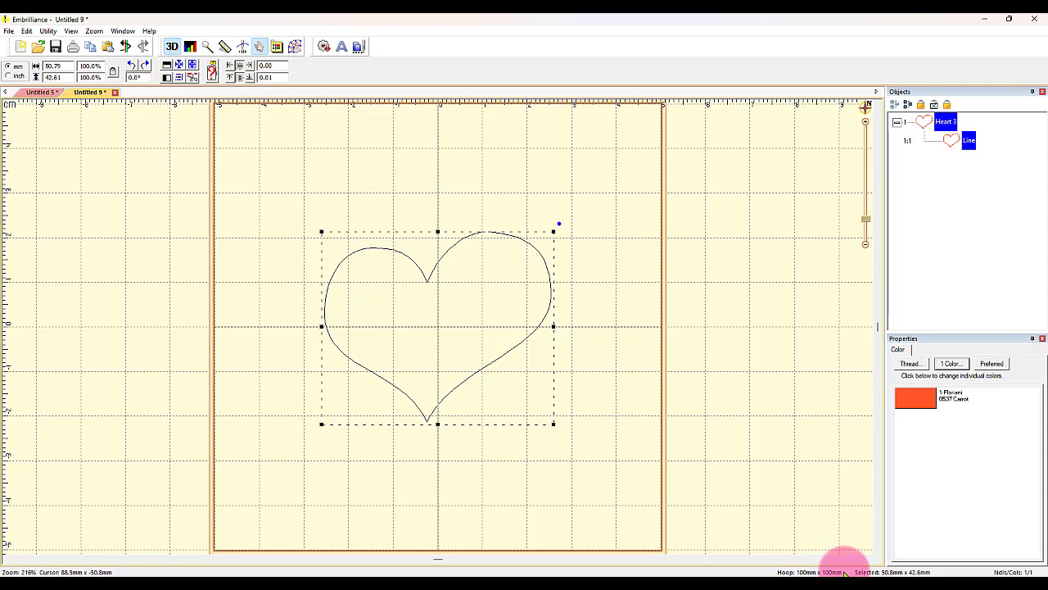
# Try to rename the 300mm x 100mm hoop with a test prefix in the hoop preferences and discard the changes.
pyautogui.click(277, 48)
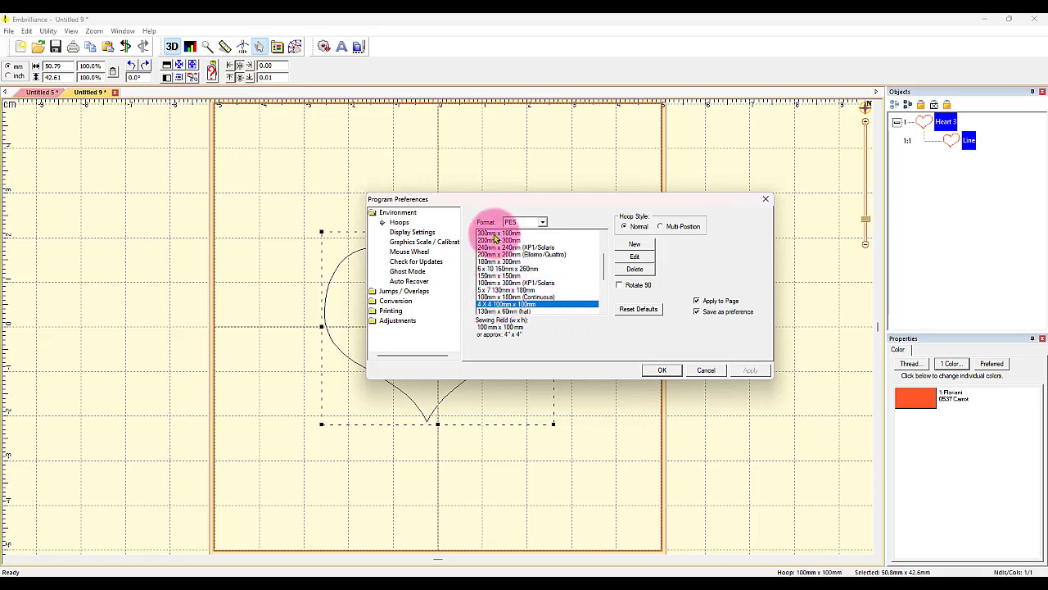
pyautogui.click(498, 233)
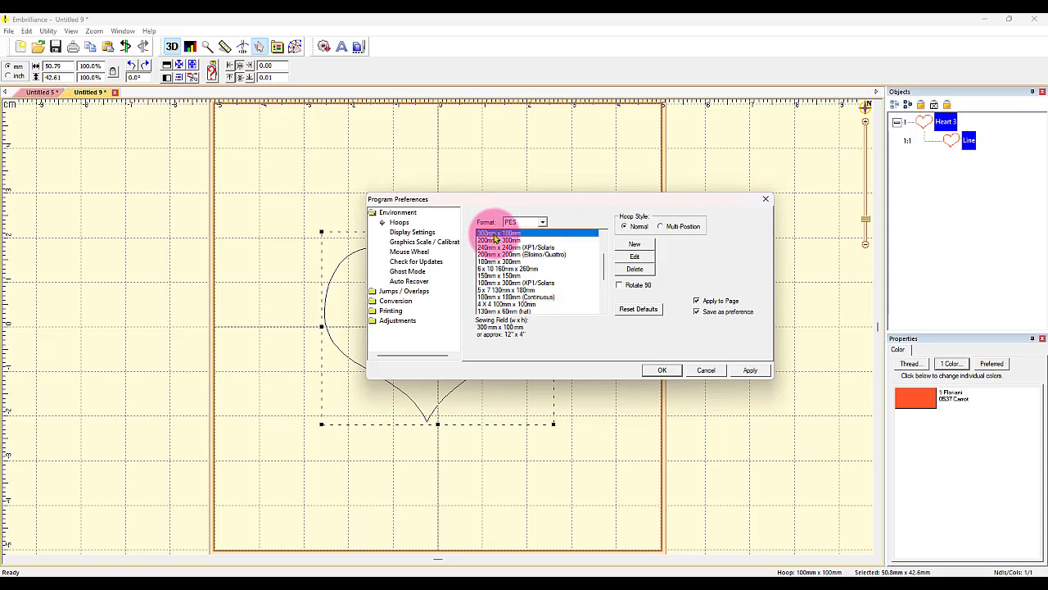
pyautogui.click(635, 259)
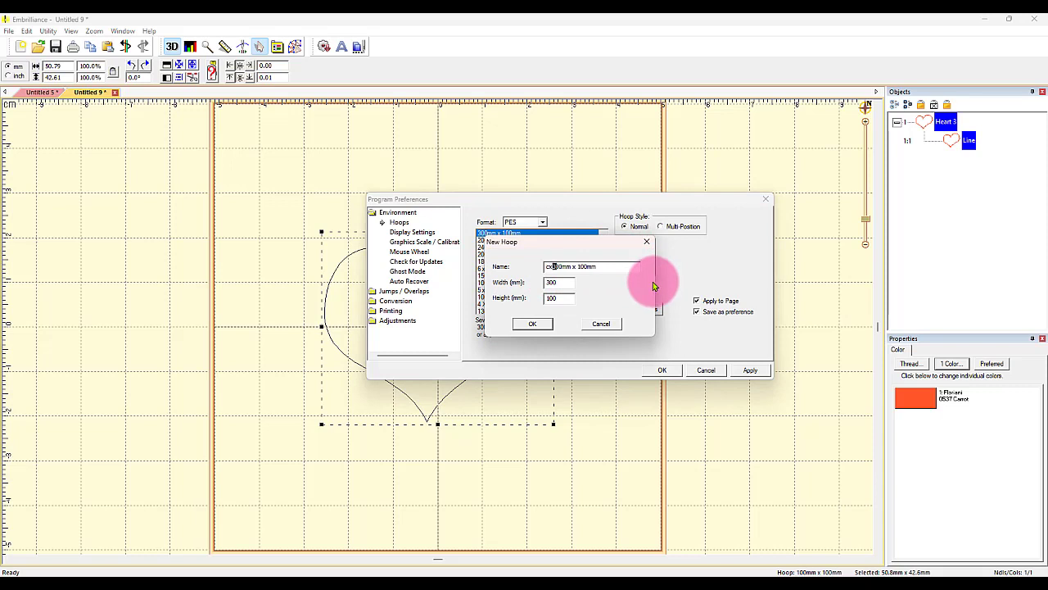
pyautogui.click(532, 323)
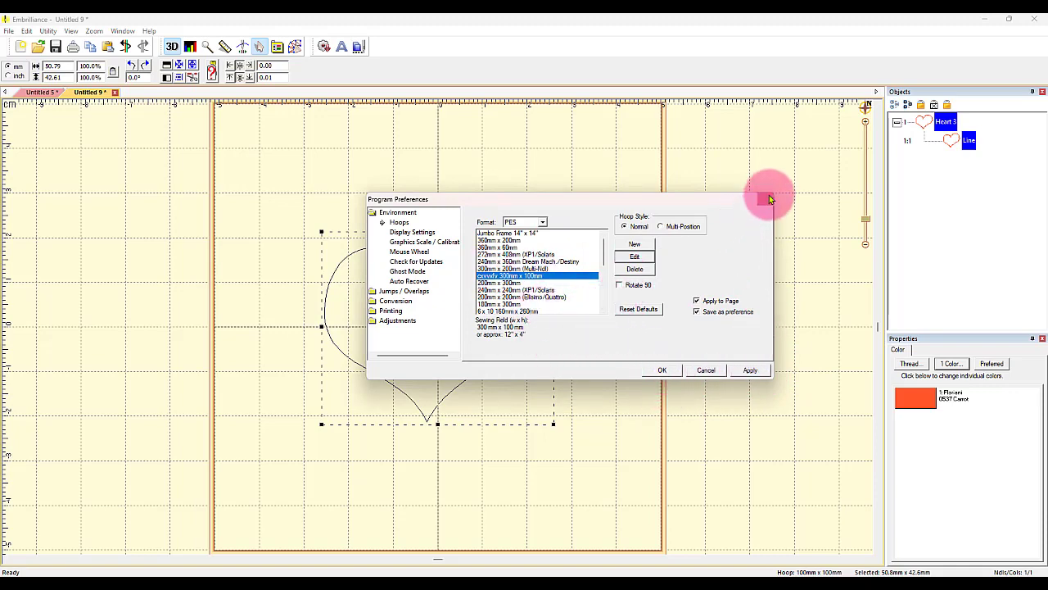
pyautogui.click(704, 370)
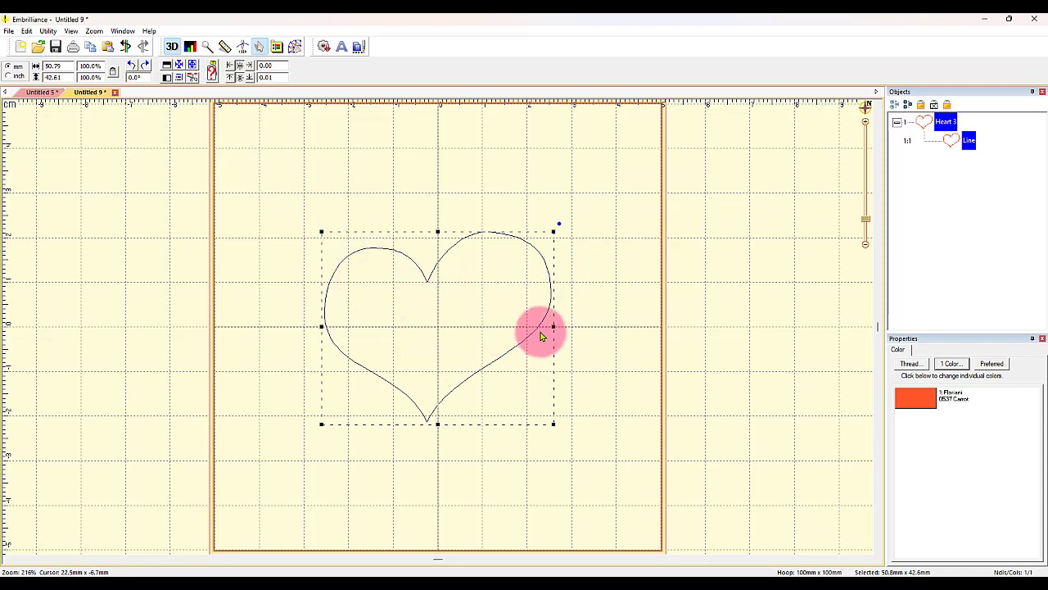
# Try scaling the heart about its centre to about 95.7 × 80.3 mm, undo it and deselect the heart.
pyautogui.click(548, 230)
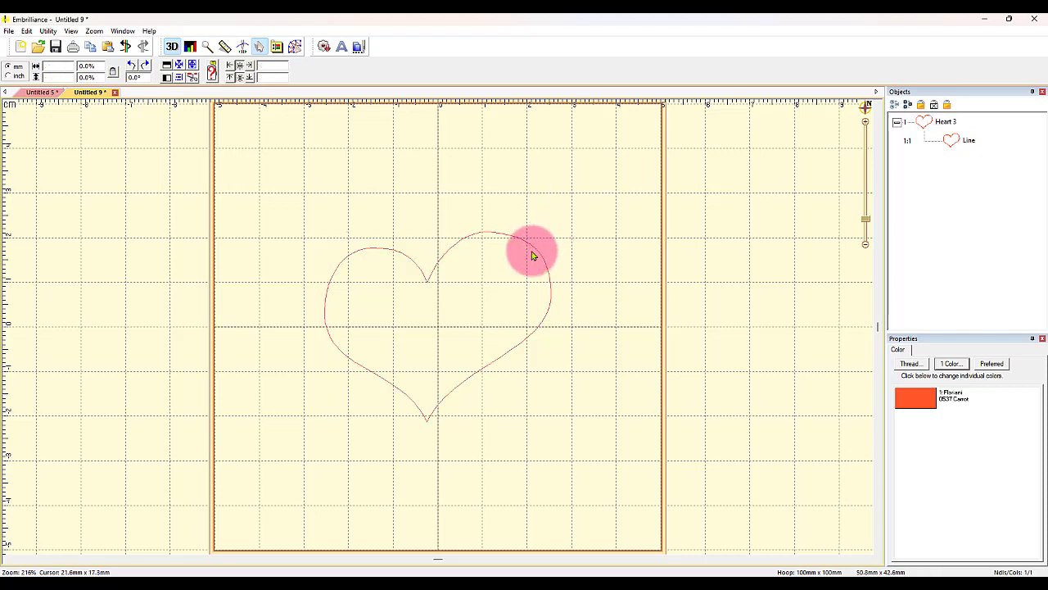
pyautogui.click(534, 248)
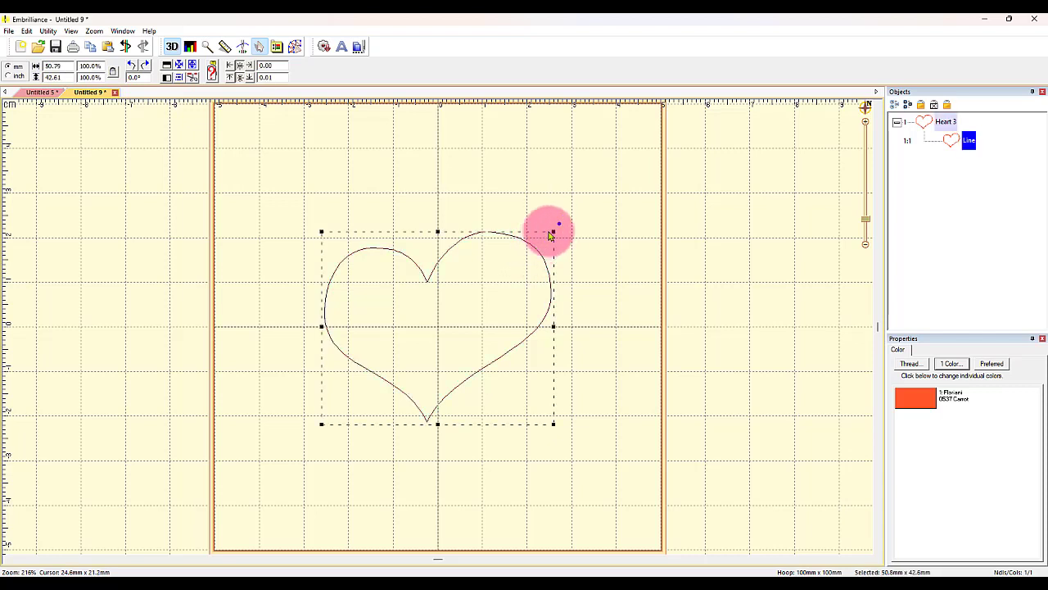
pyautogui.moveTo(553, 233); pyautogui.dragTo(754, 102)
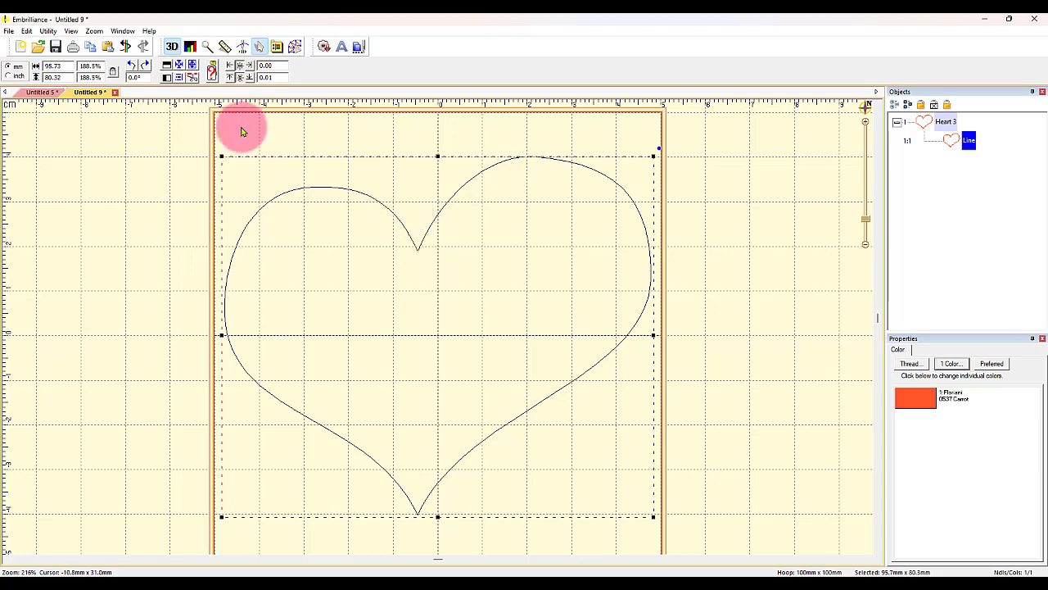
pyautogui.click(127, 49)
pyautogui.click(618, 306)
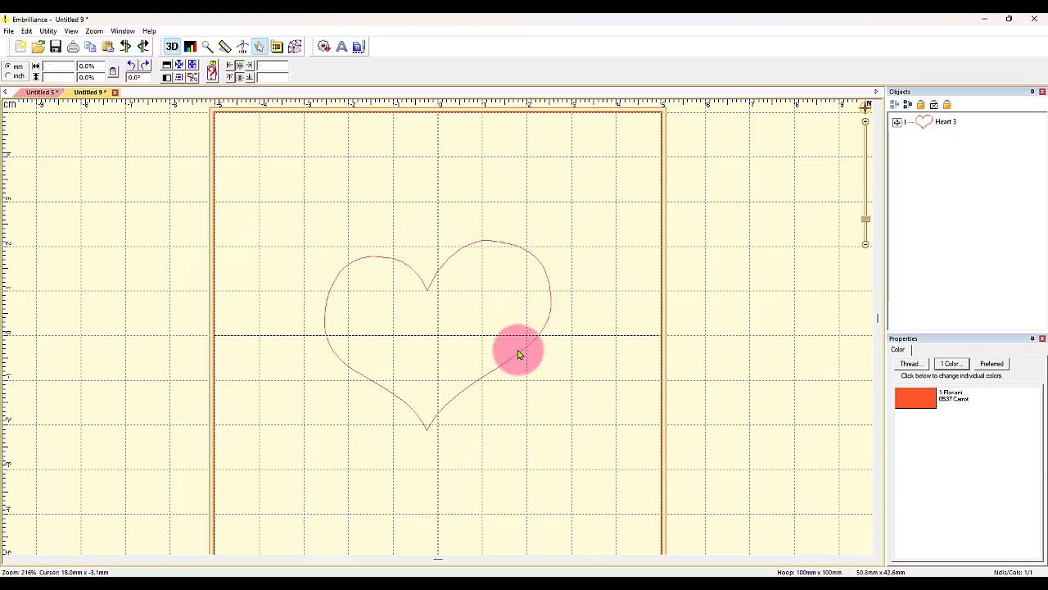
# Try scaling the heart from one corner with the opposite corner fixed, to about 107.8 × 90.5 mm, and undo it.
pyautogui.click(537, 256)
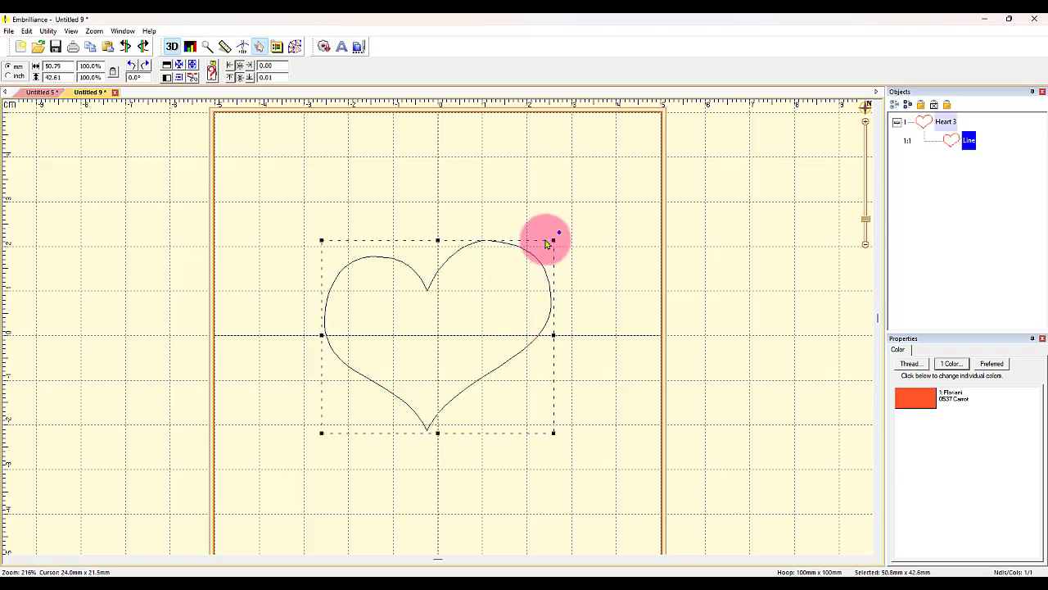
pyautogui.moveTo(554, 238); pyautogui.dragTo(714, 159)
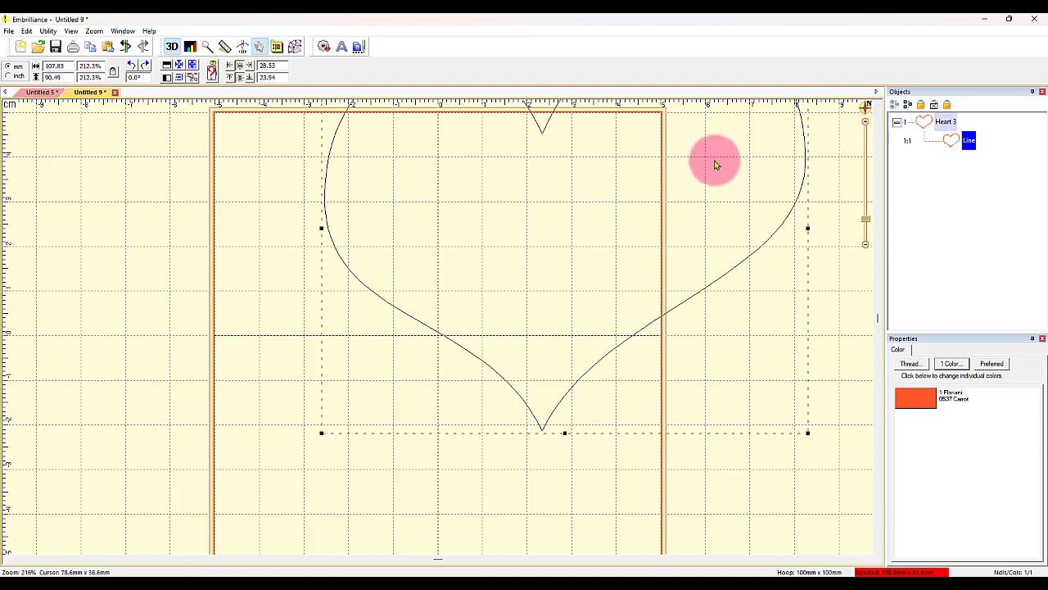
pyautogui.click(127, 47)
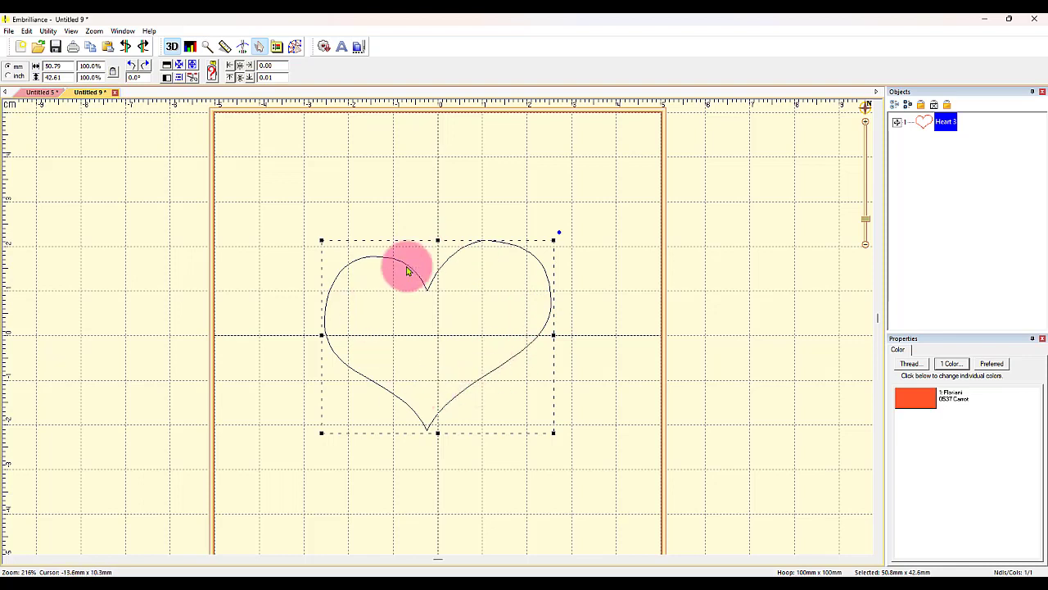
# Scale the heart about its centre to about 90.7 × 76.1 mm and convert its outline to an applique in create mode.
pyautogui.moveTo(555, 238); pyautogui.dragTo(735, 129)
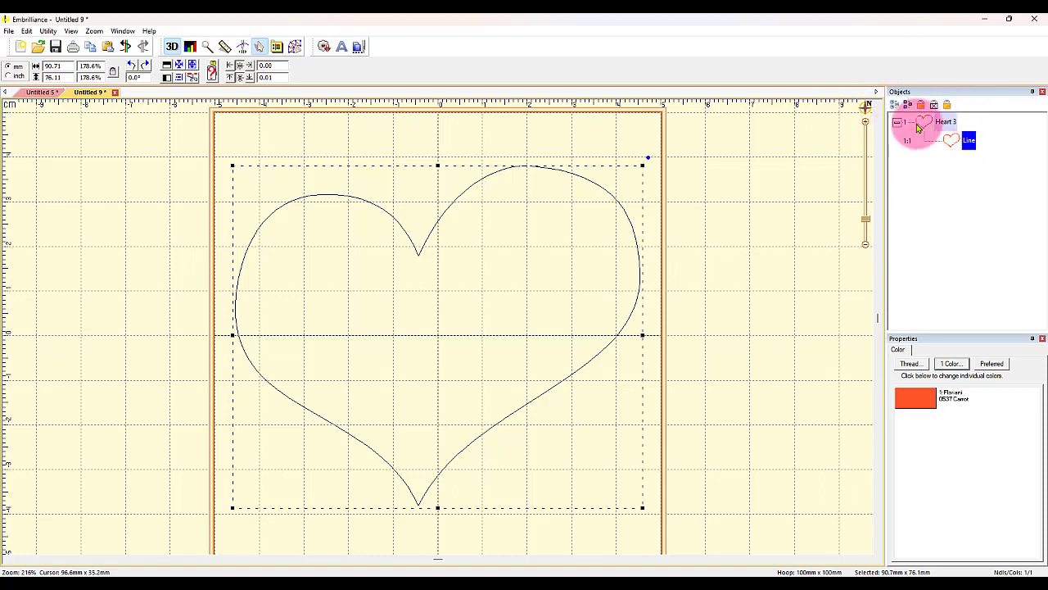
pyautogui.click(898, 123)
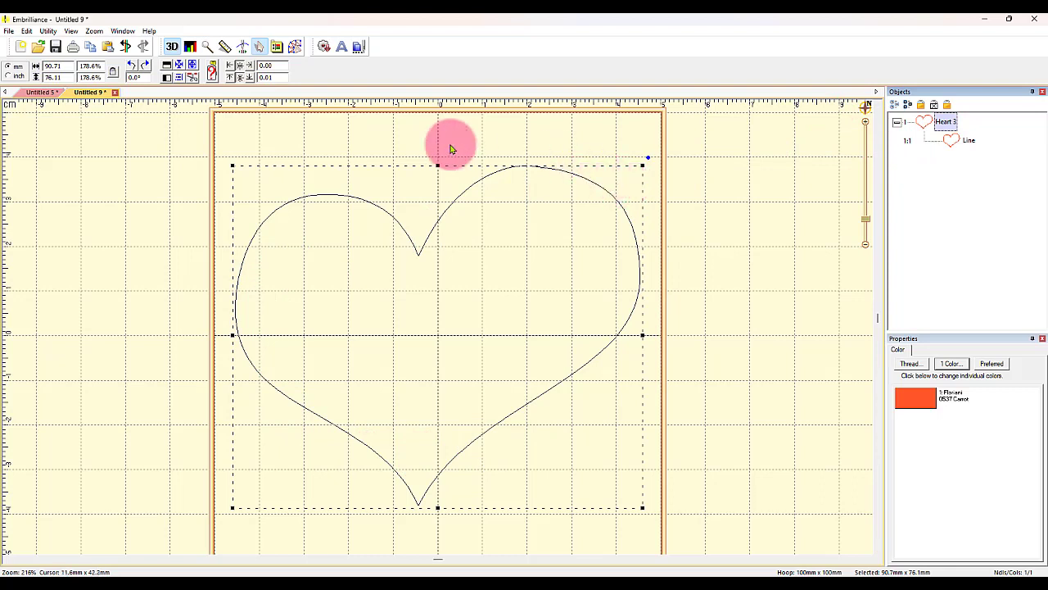
pyautogui.click(300, 49)
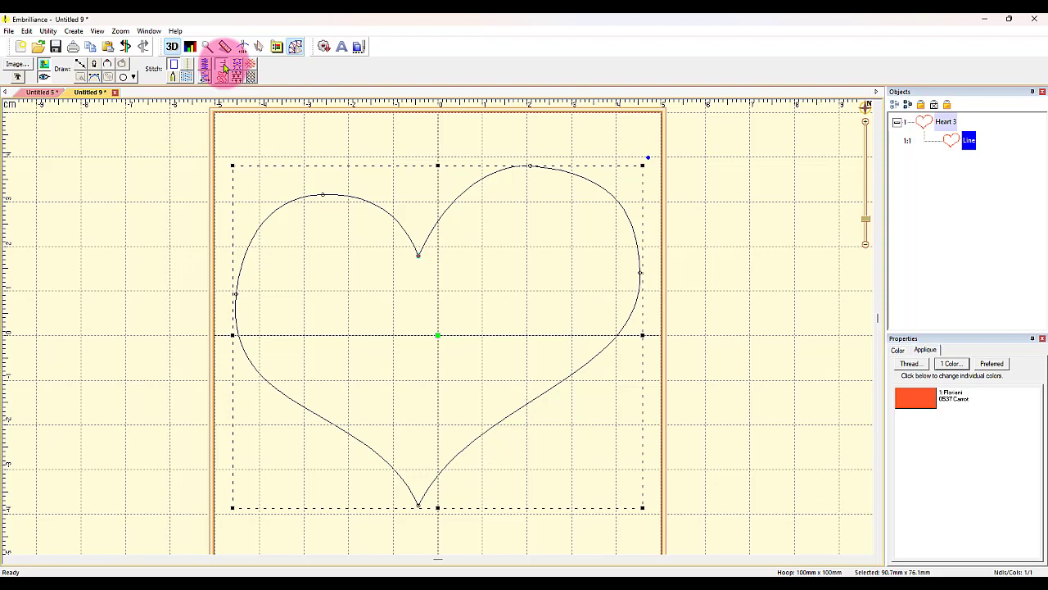
pyautogui.click(224, 68)
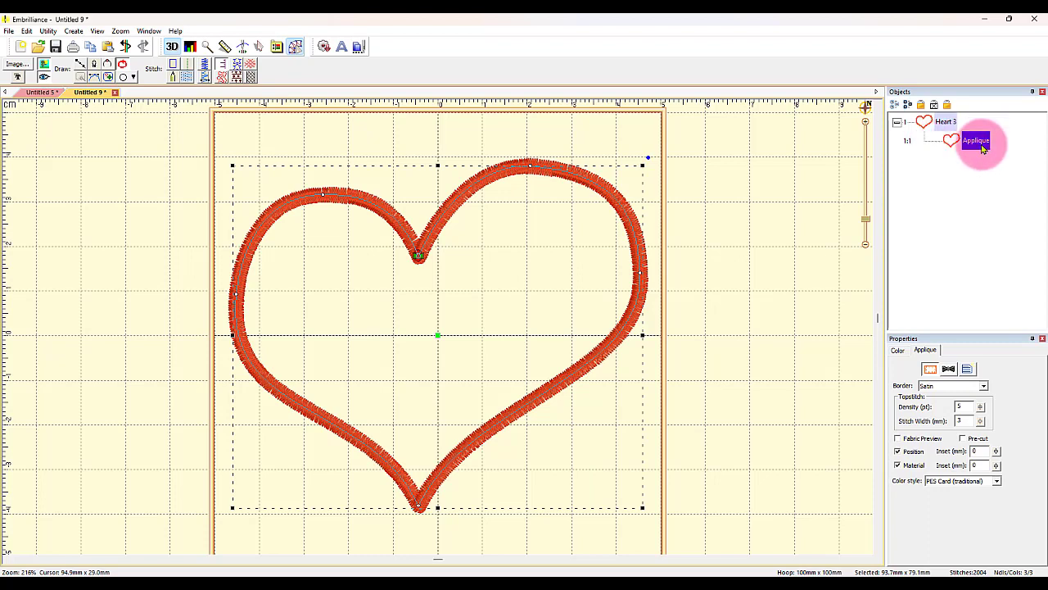
# Preview the heart's stitching in the stitch simulator through the Applique Position and Applique Material stages.
pyautogui.click(244, 48)
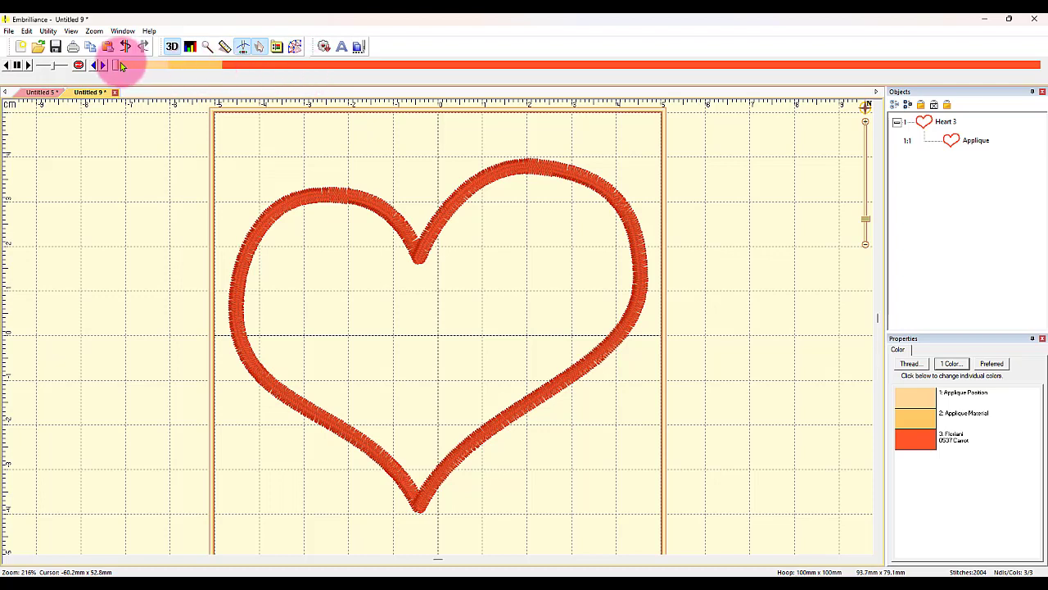
pyautogui.moveTo(115, 67); pyautogui.dragTo(171, 79)
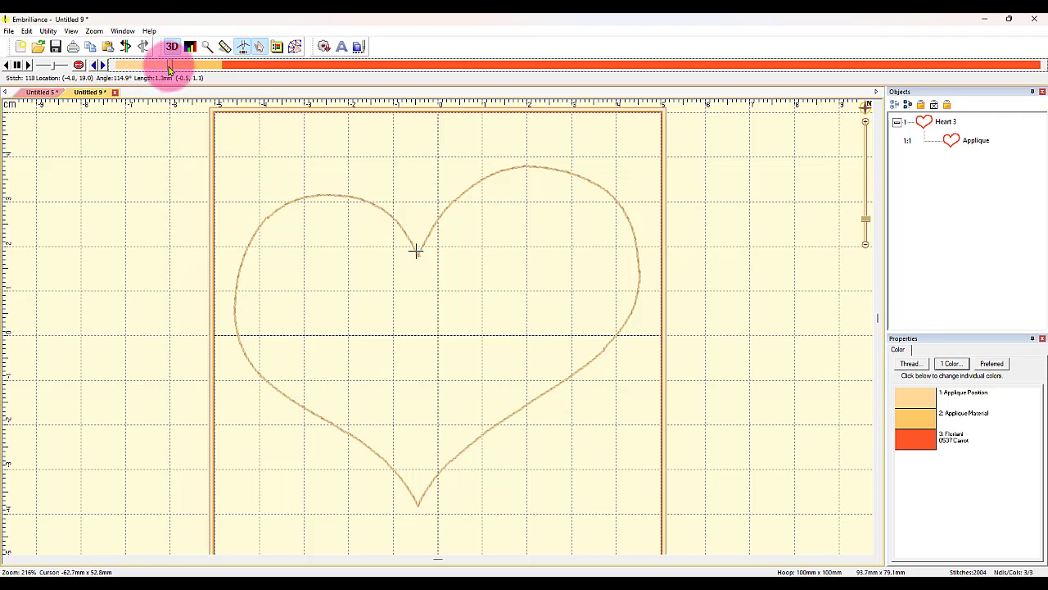
pyautogui.moveTo(169, 70); pyautogui.dragTo(219, 86)
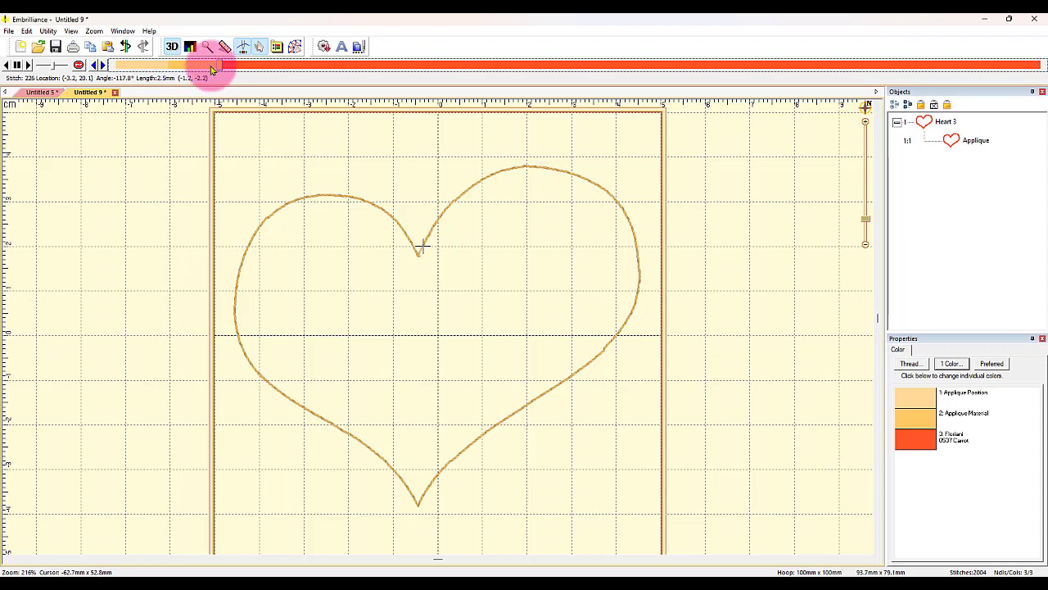
# Preview the heart's final border stitching past the Applique Material stage in the stitch simulator and return to create mode.
pyautogui.moveTo(211, 70)
pyautogui.mouseDown()
pyautogui.moveTo(218, 63)
pyautogui.moveTo(222, 105)
pyautogui.moveTo(374, 227)
pyautogui.moveTo(401, 227)
pyautogui.mouseUp()
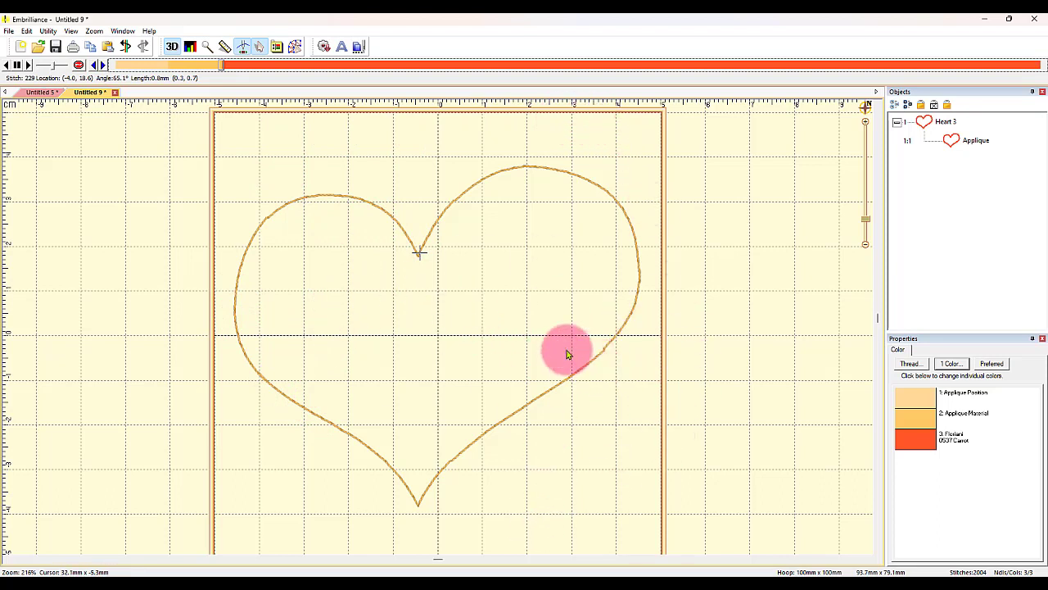
pyautogui.moveTo(219, 70); pyautogui.dragTo(404, 65)
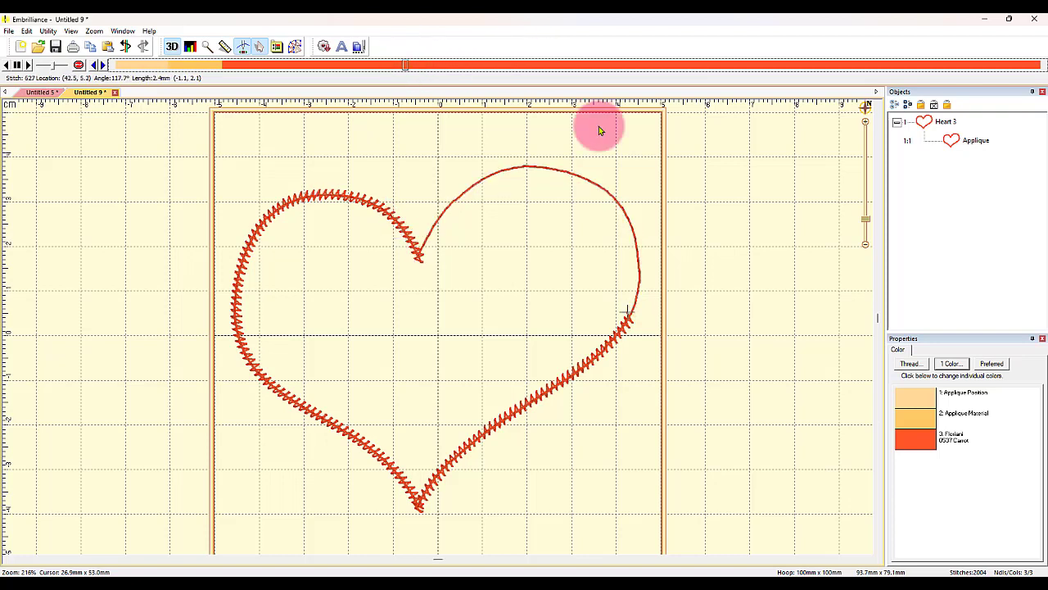
pyautogui.click(295, 47)
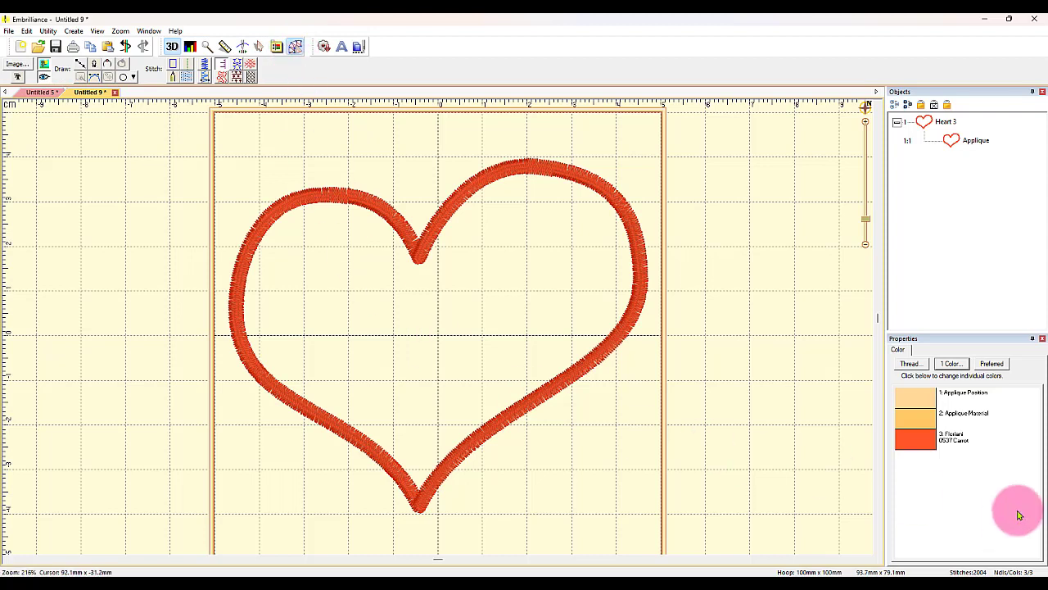
# Try E-Stitch, Blanket and Zig-Zag as the heart applique's border style, and set it back to Satin.
pyautogui.click(976, 141)
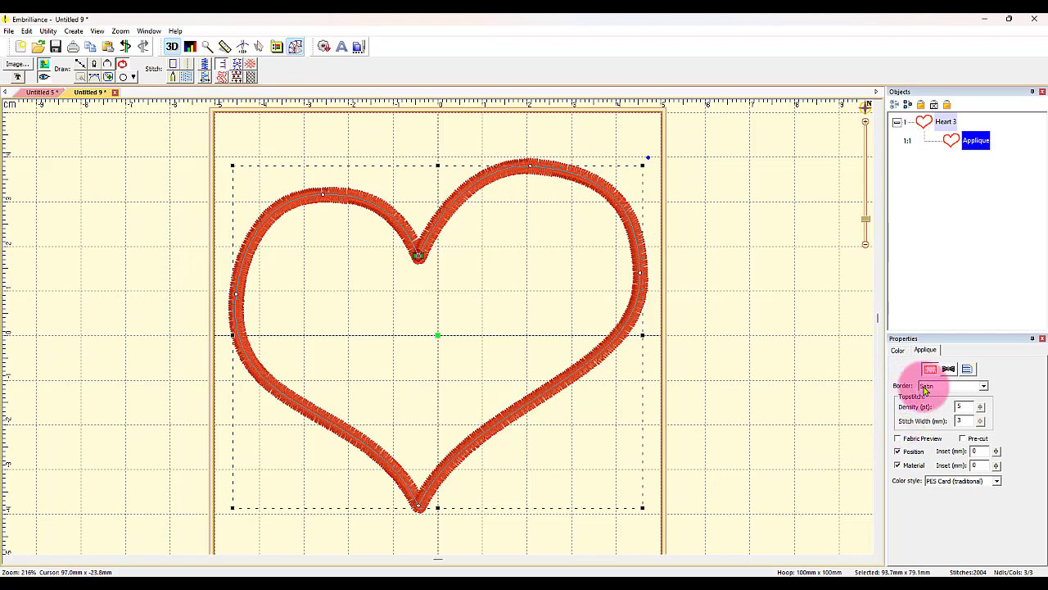
pyautogui.click(985, 388)
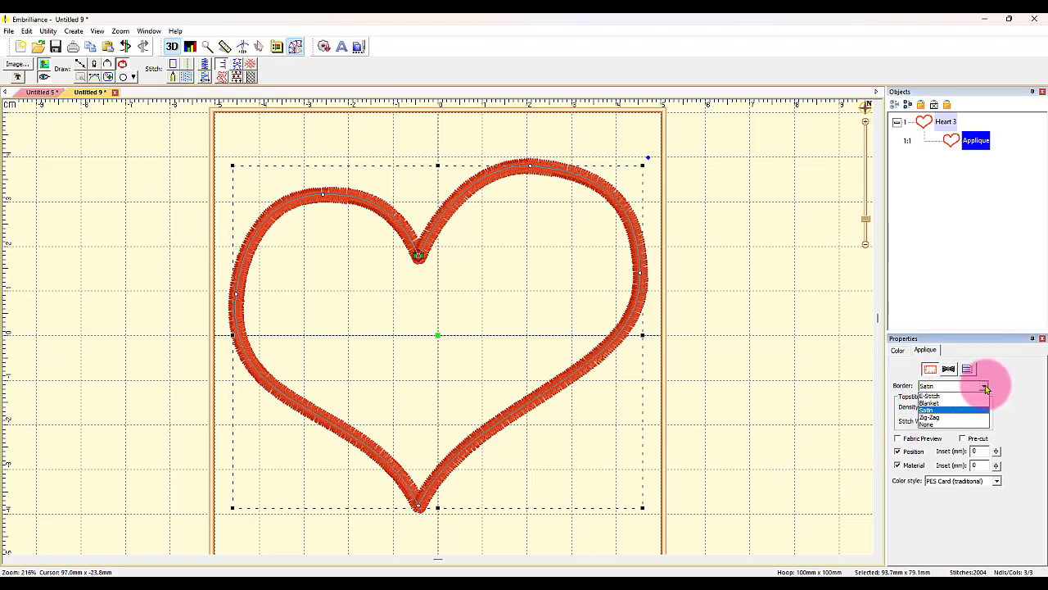
pyautogui.click(963, 402)
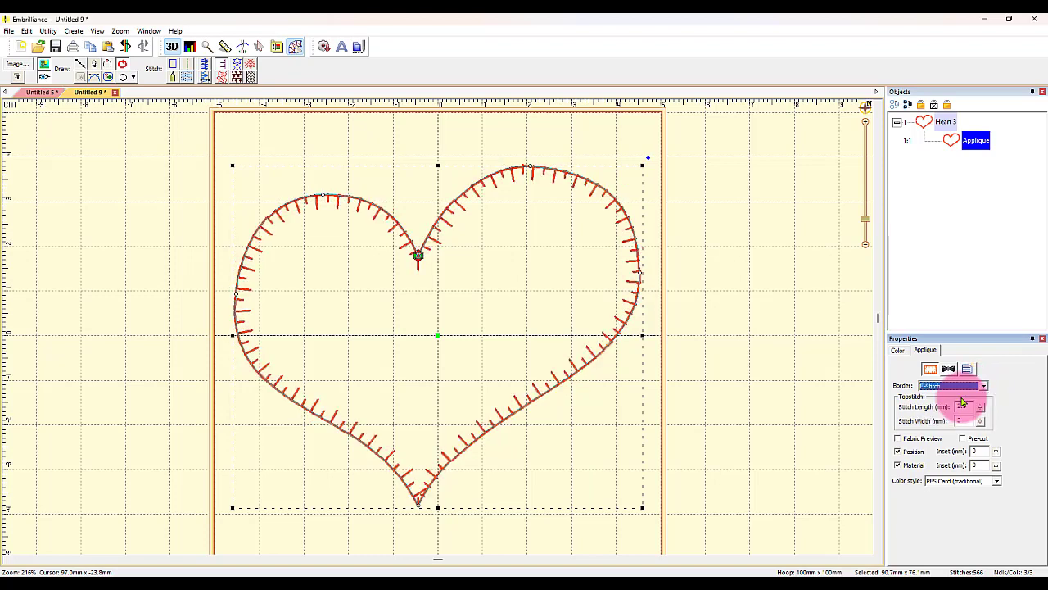
pyautogui.click(983, 386)
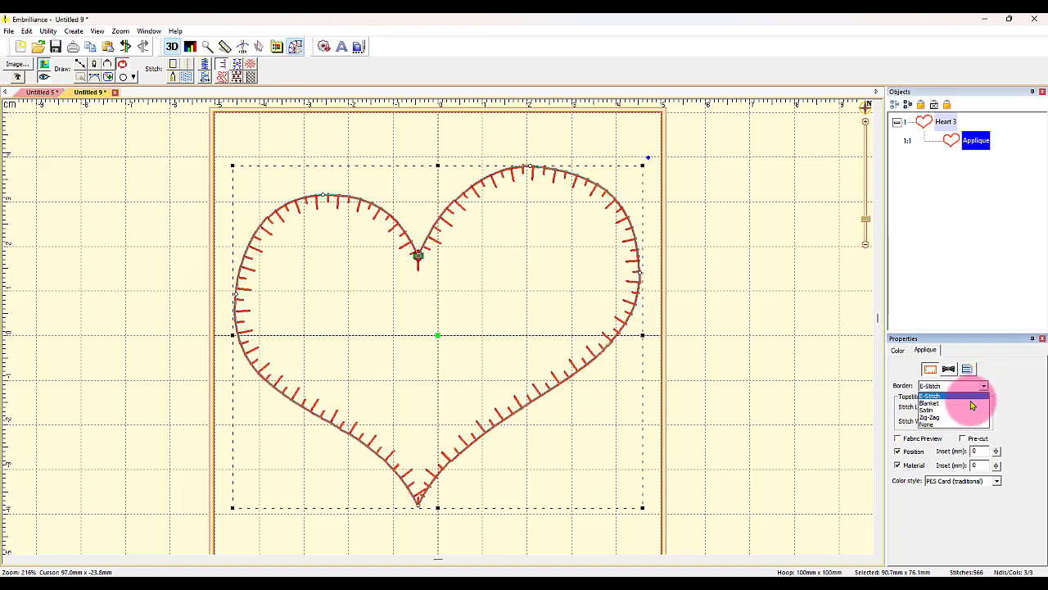
pyautogui.click(972, 404)
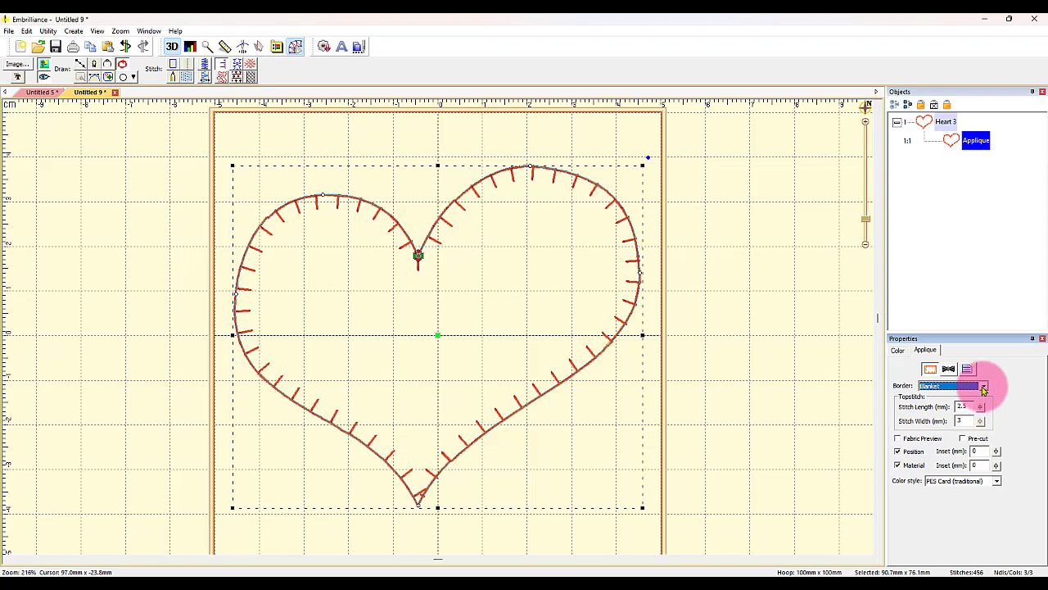
pyautogui.click(983, 388)
pyautogui.click(968, 416)
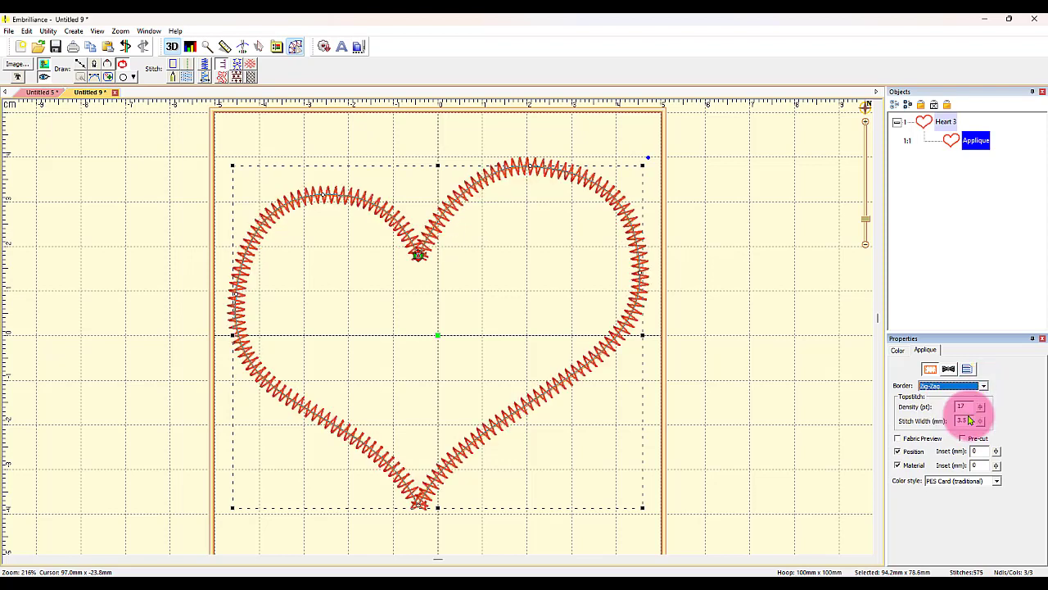
pyautogui.click(983, 386)
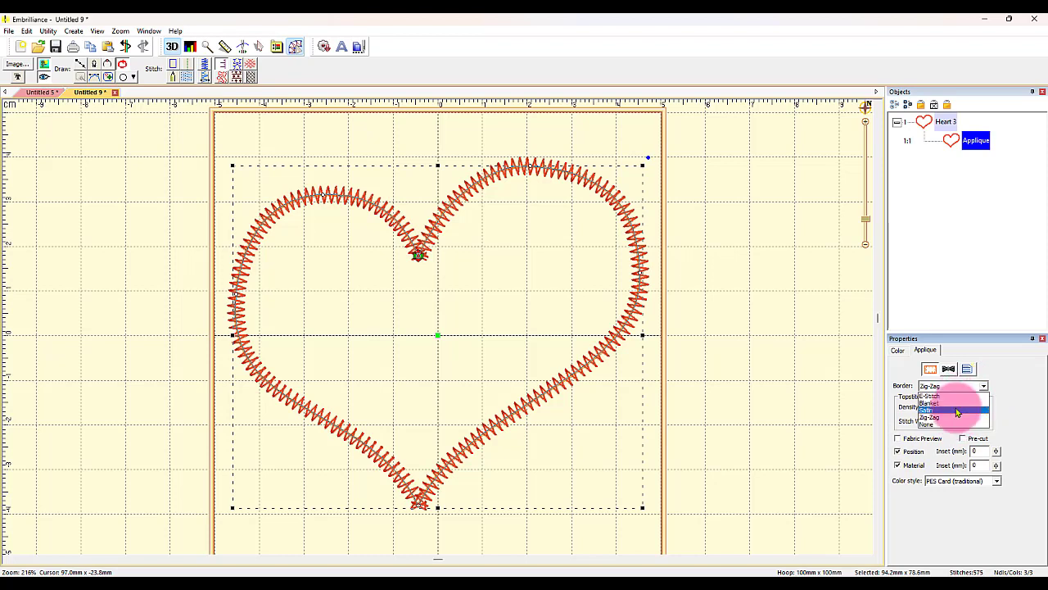
pyautogui.click(955, 411)
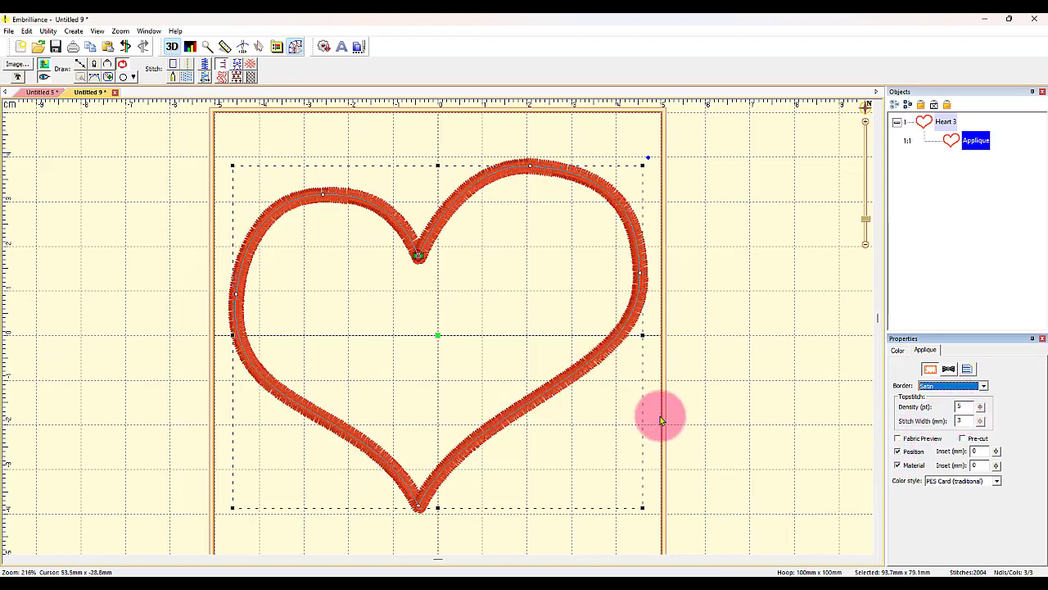
# Turn on the heart applique's fabric preview and replay its stitching through the satin border in the stitch simulator.
pyautogui.click(898, 439)
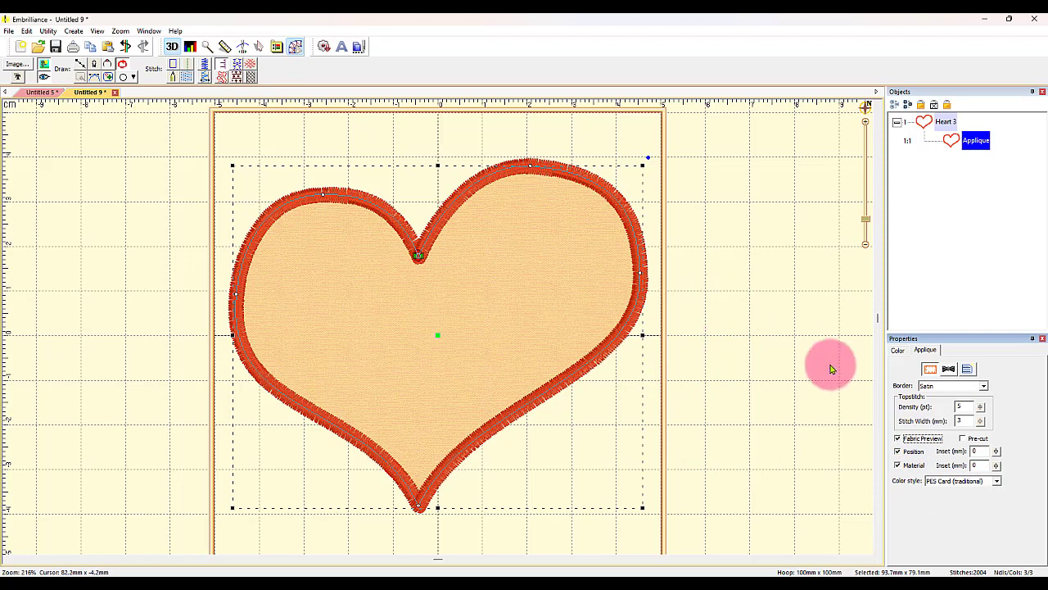
pyautogui.click(242, 46)
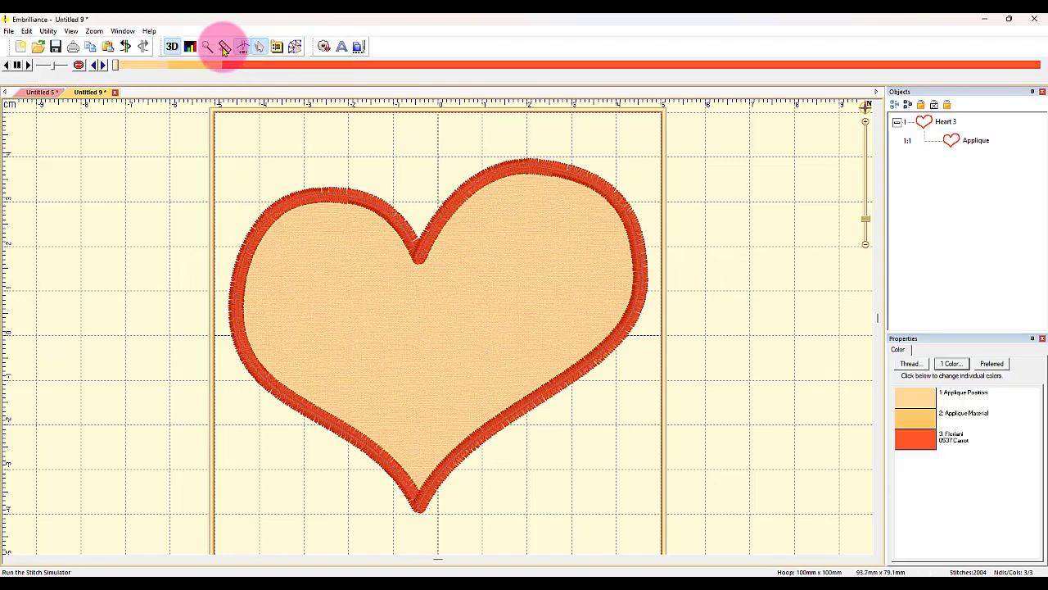
pyautogui.click(119, 65)
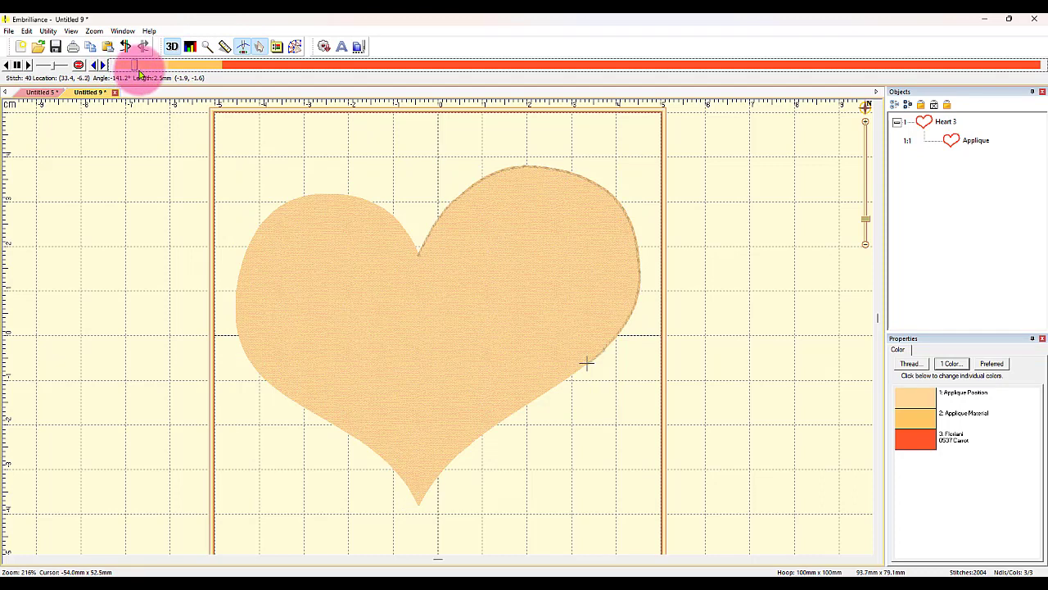
pyautogui.moveTo(152, 74)
pyautogui.mouseDown()
pyautogui.moveTo(599, 72)
pyautogui.moveTo(831, 87)
pyautogui.moveTo(1001, 80)
pyautogui.mouseUp()
pyautogui.click(800, 128)
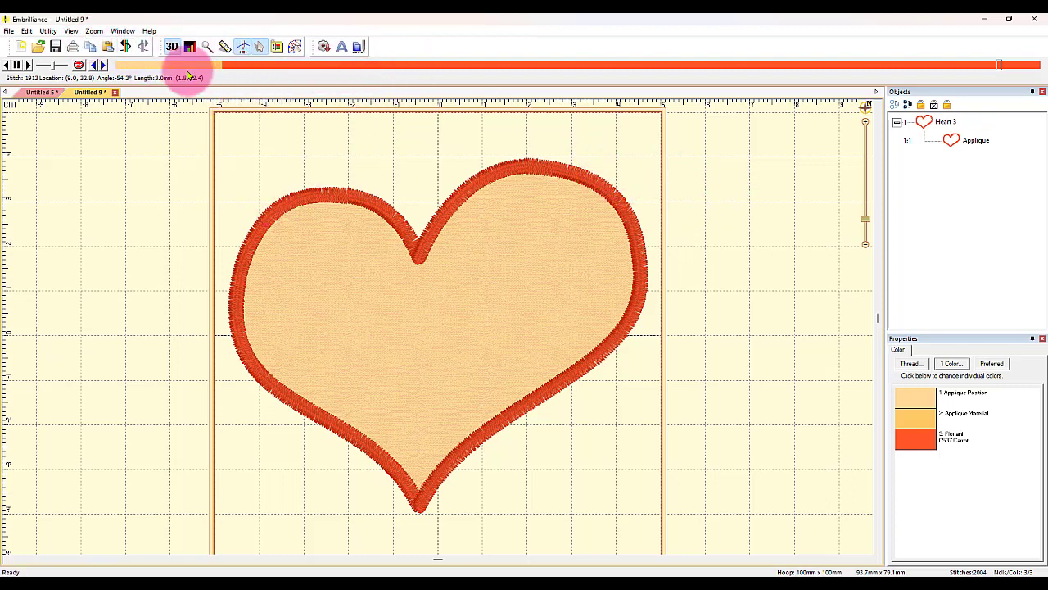
# Insert the Star 8 outline from the library's Stars category into a new design and scale it about its centre to about 56.2 × 82.9 mm.
pyautogui.click(21, 45)
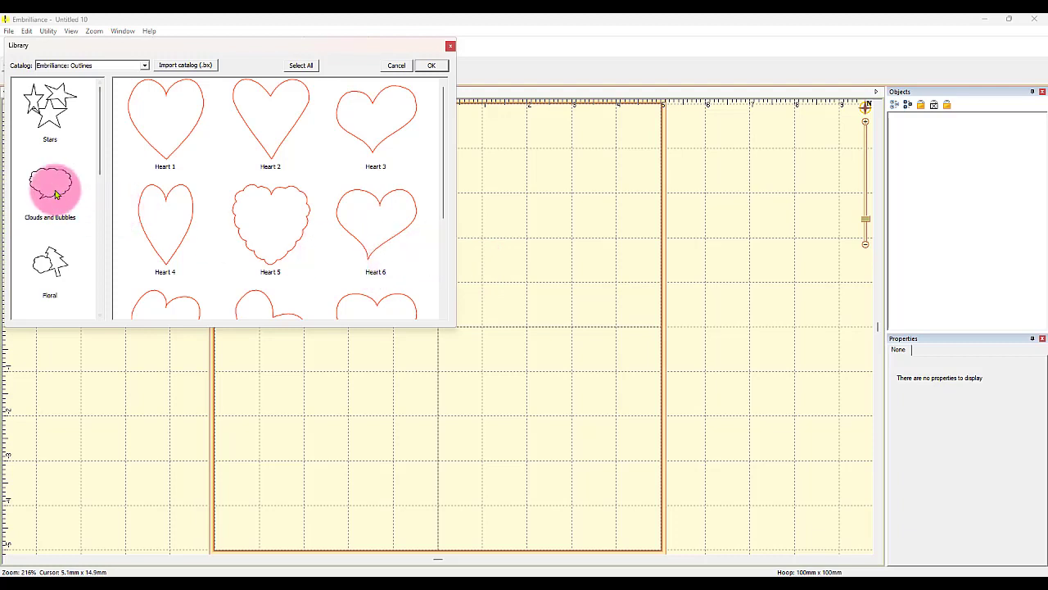
pyautogui.click(52, 119)
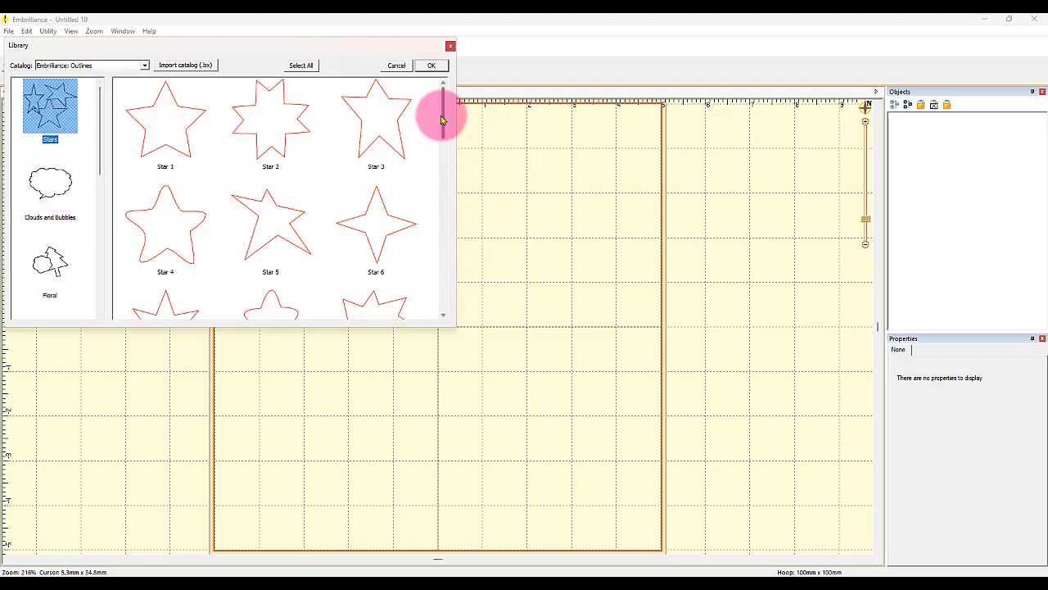
pyautogui.moveTo(443, 120); pyautogui.dragTo(442, 155)
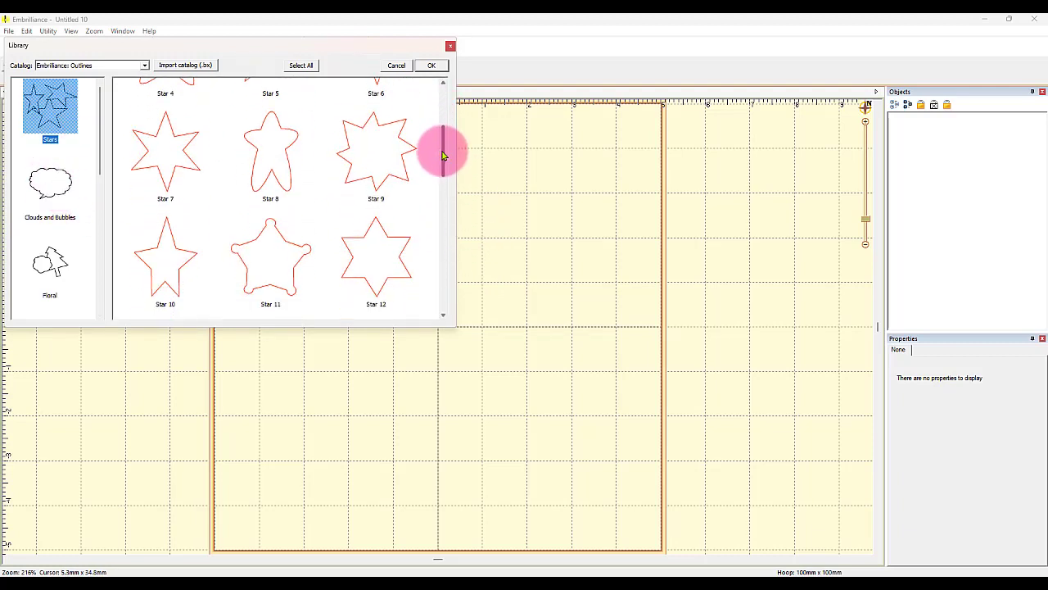
pyautogui.click(276, 169)
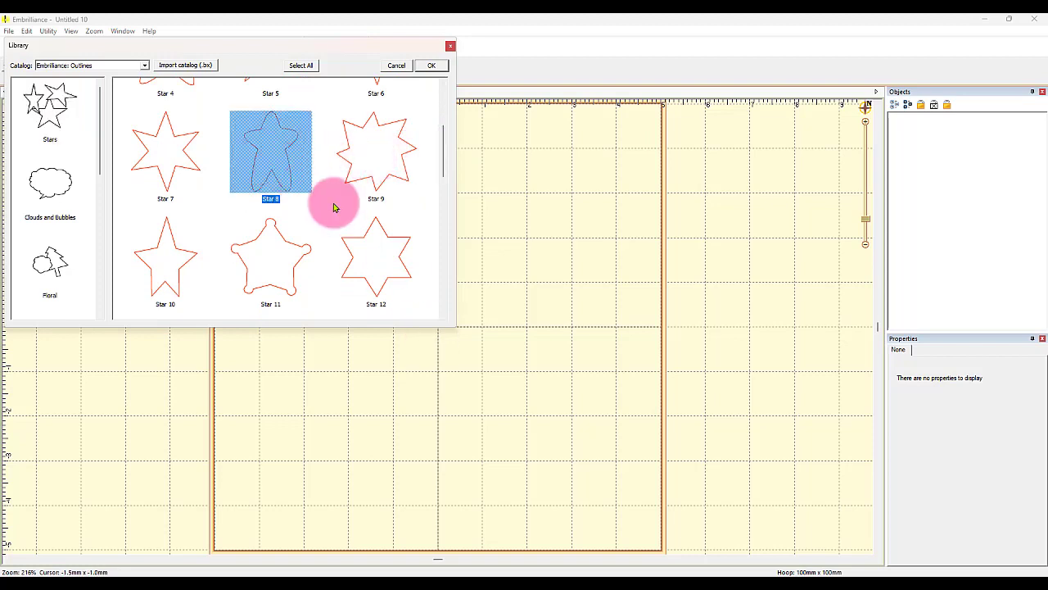
pyautogui.doubleClick(283, 168)
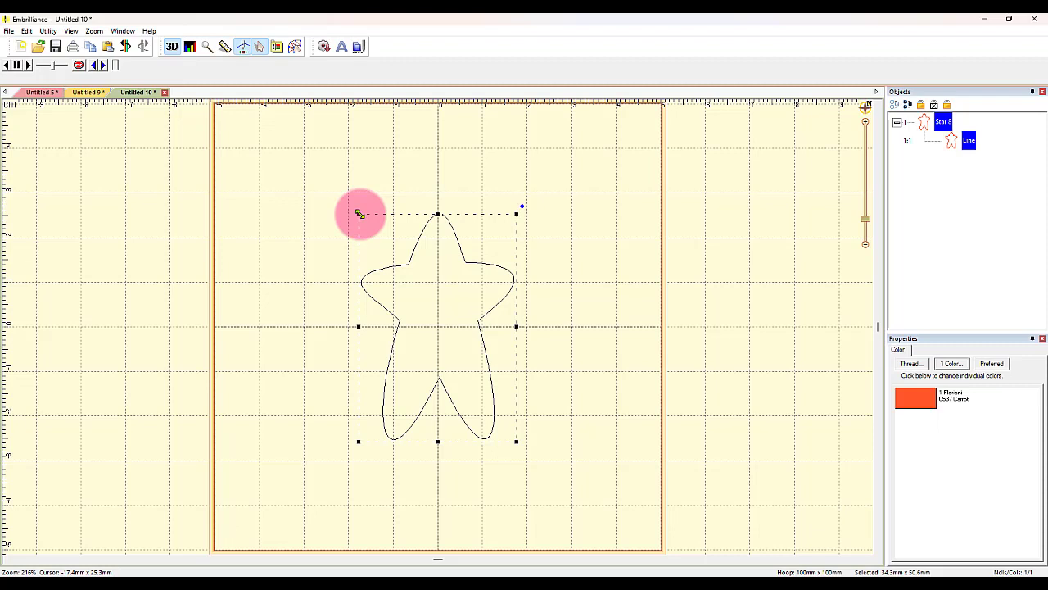
pyautogui.moveTo(359, 214); pyautogui.dragTo(274, 156)
pyautogui.click(631, 289)
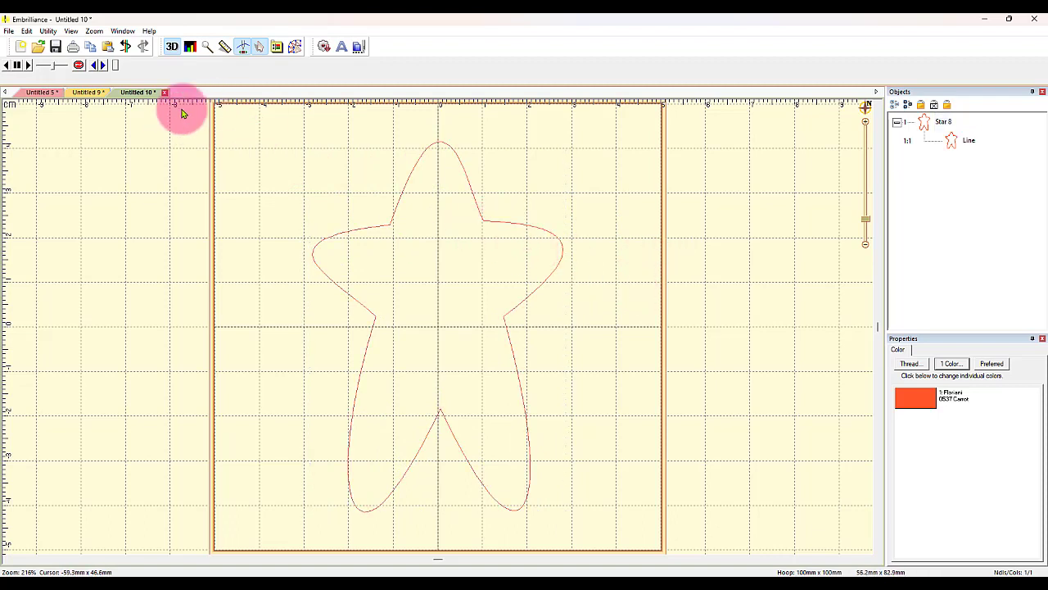
# Convert the Star 8 outline to a satin border in create mode and deselect it.
pyautogui.click(295, 46)
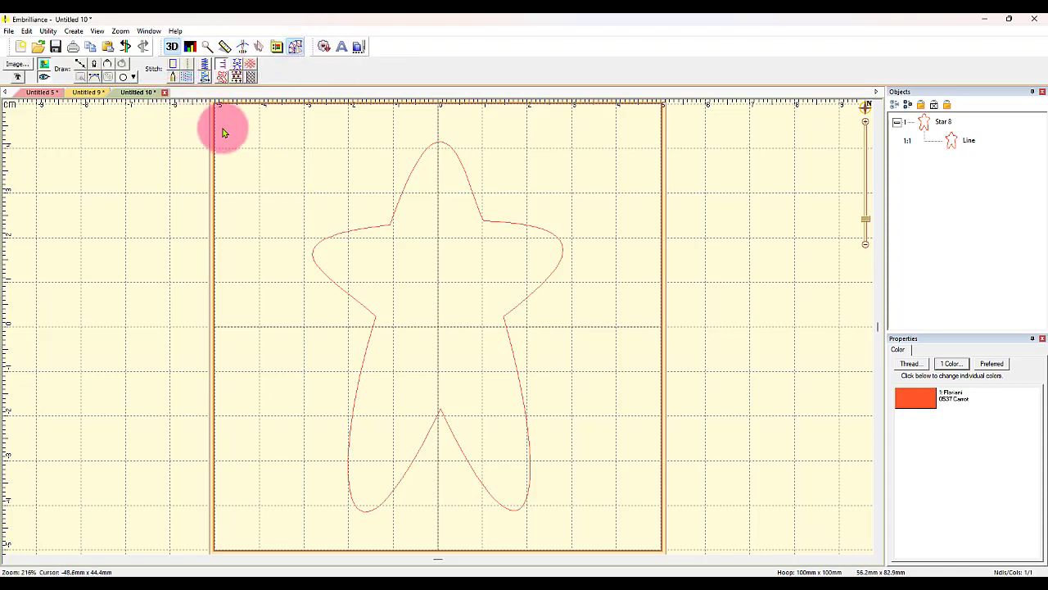
pyautogui.click(206, 68)
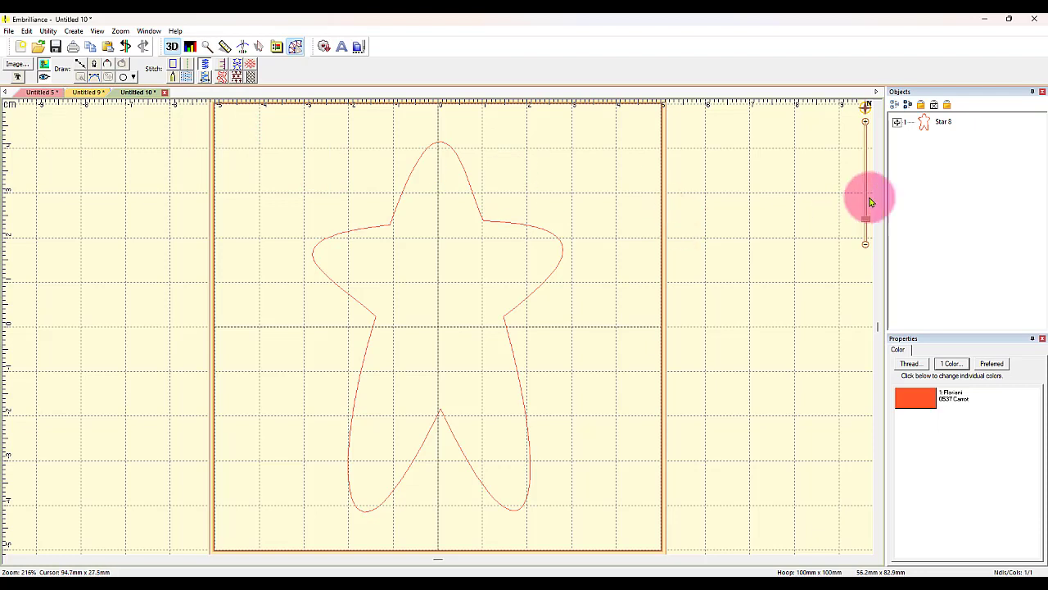
pyautogui.click(923, 131)
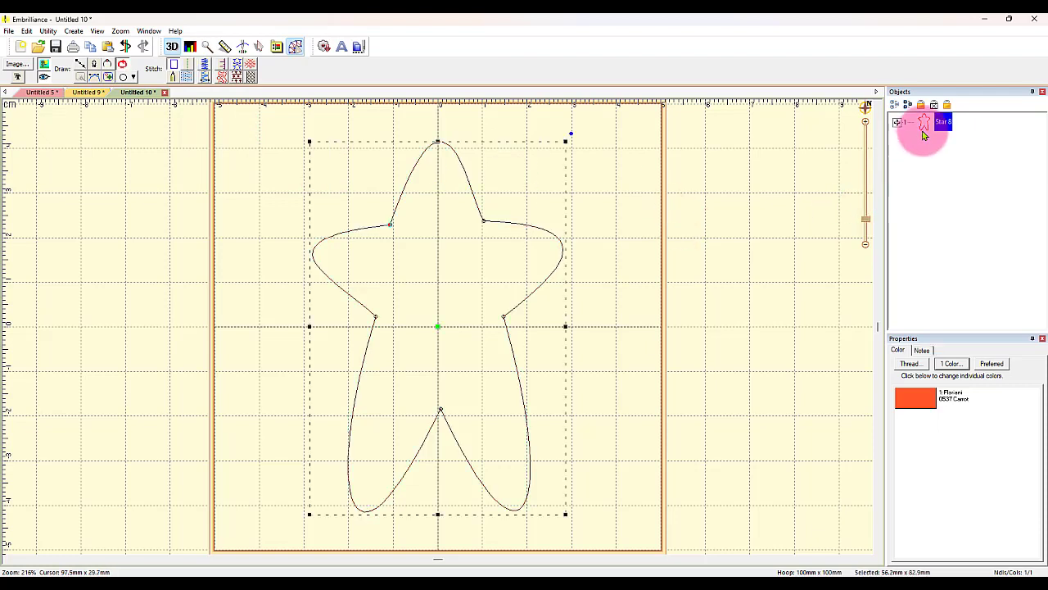
pyautogui.click(205, 65)
pyautogui.click(737, 239)
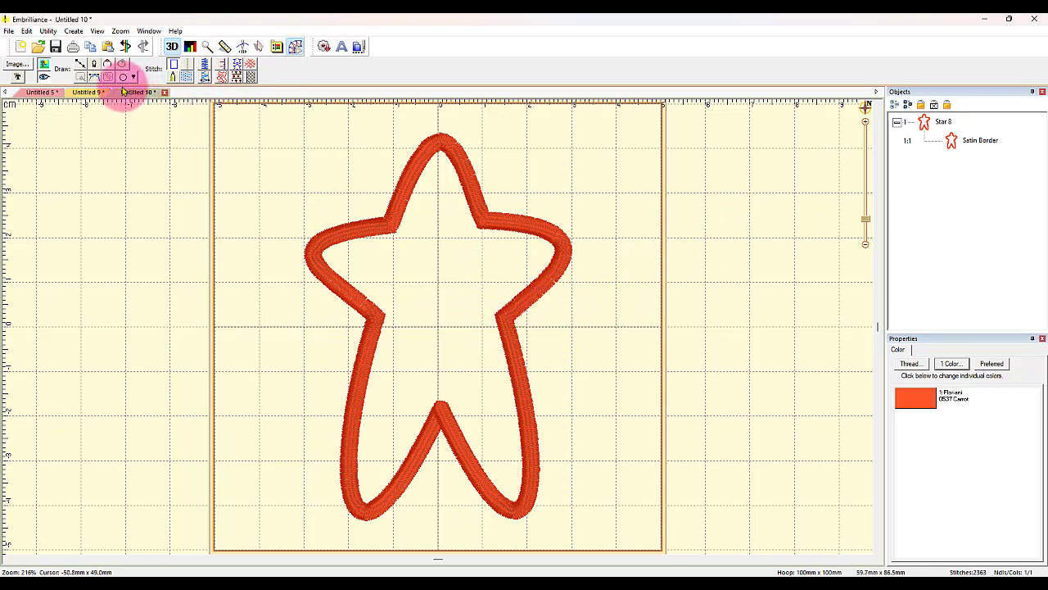
# Return to the heart design and add a three-letter name as TrueType art in the CHILDREN WRITING font.
pyautogui.click(90, 93)
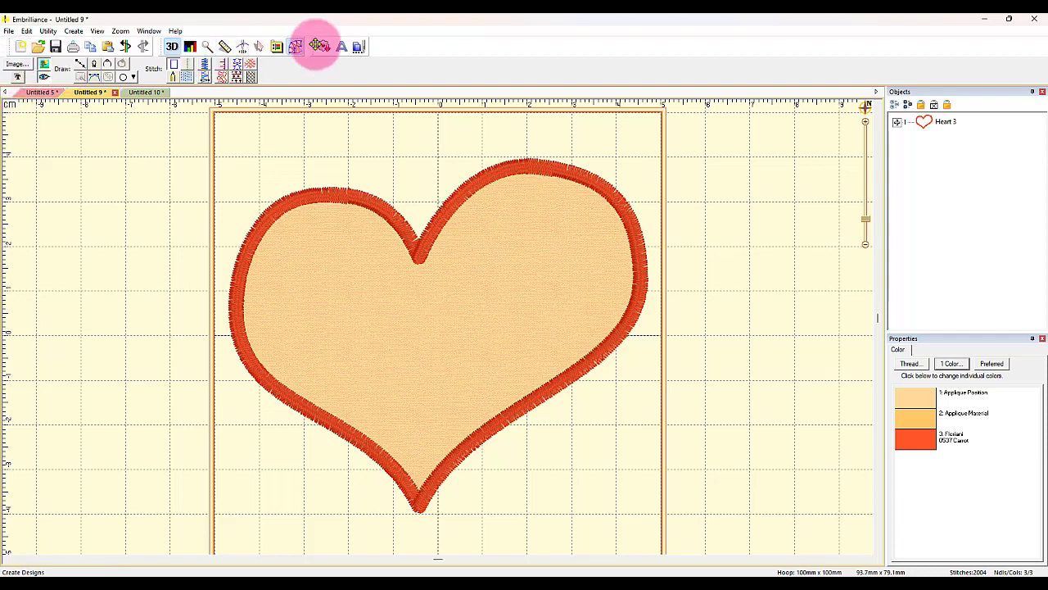
pyautogui.click(294, 47)
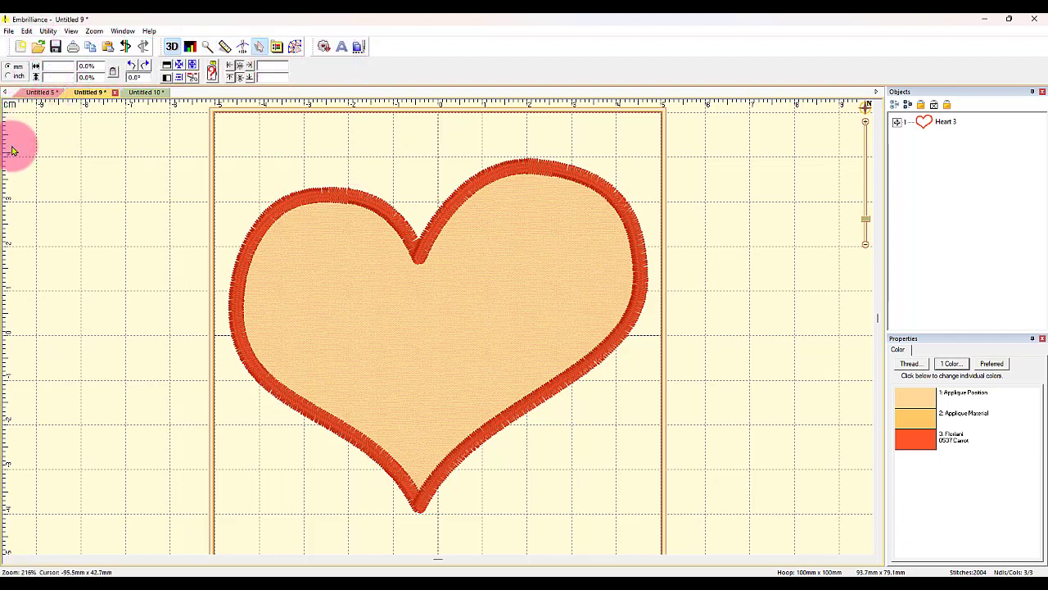
pyautogui.click(296, 48)
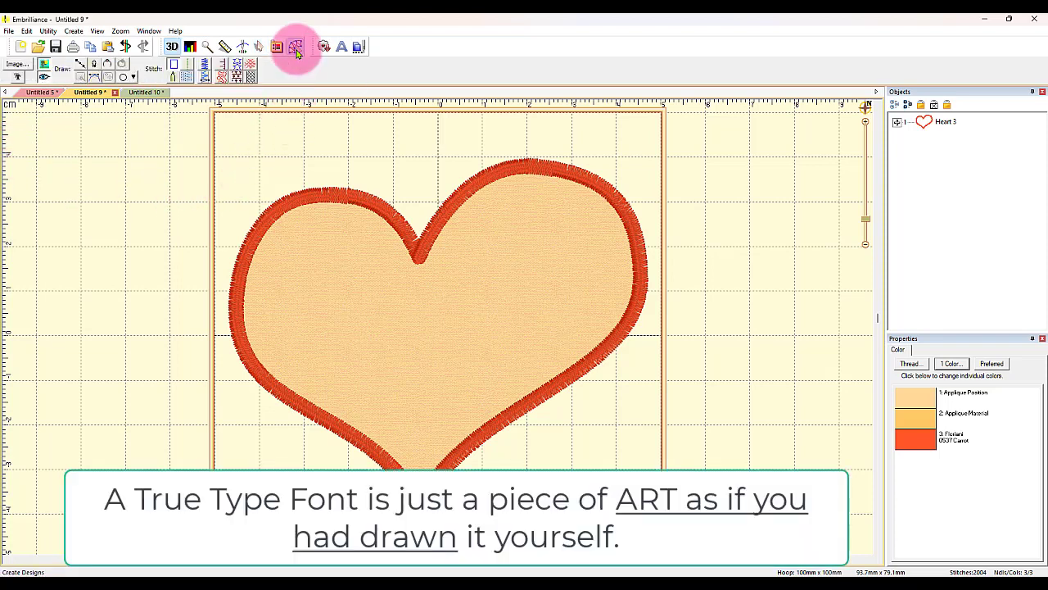
pyautogui.click(18, 78)
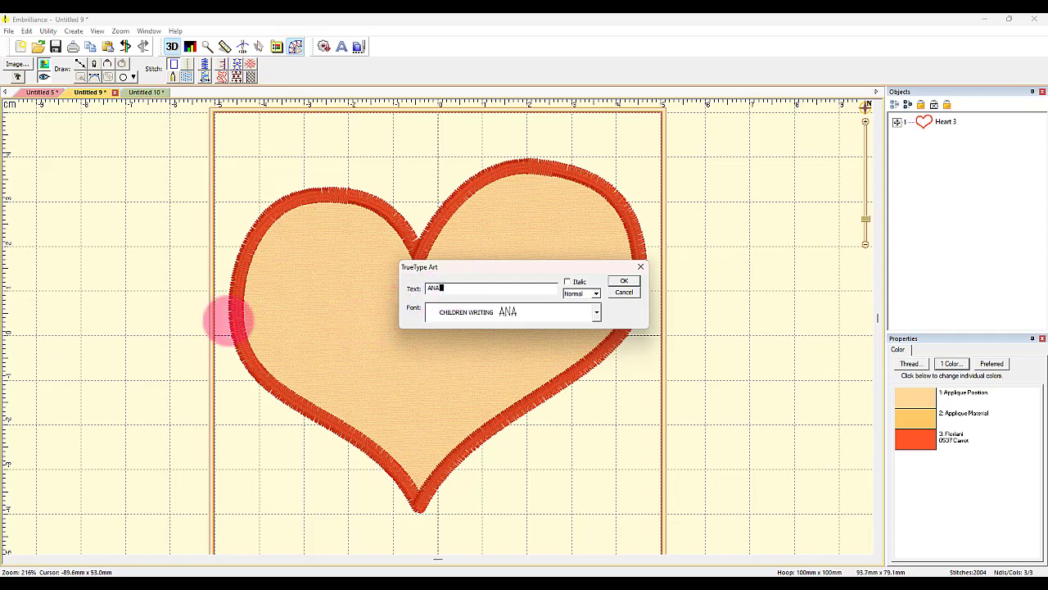
pyautogui.click(624, 282)
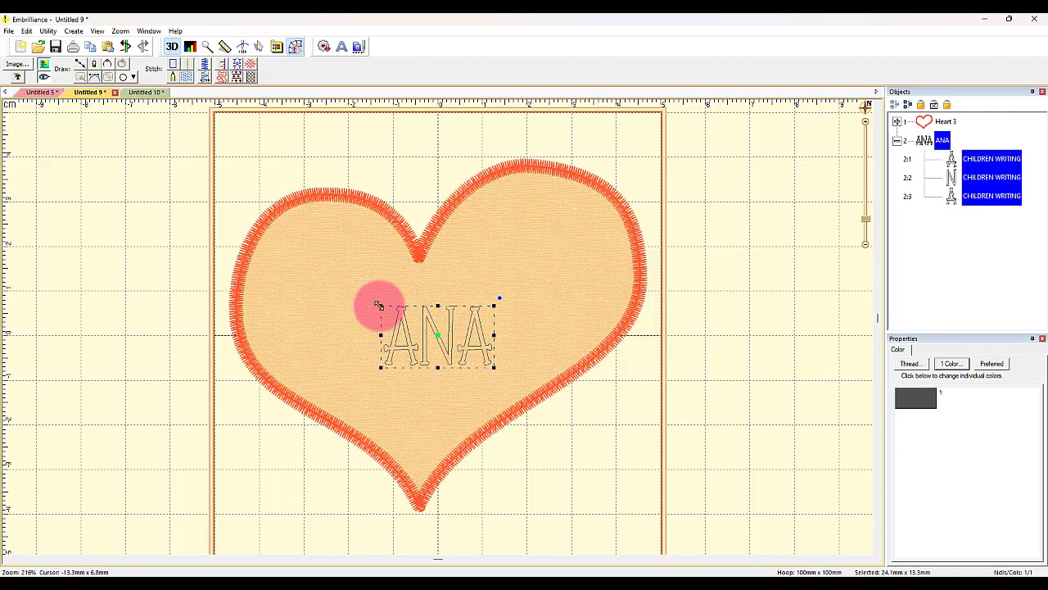
# Scale the name lettering to about 53.2 × 29.4 mm, shift it slightly up and left inside the heart, and deselect it.
pyautogui.moveTo(381, 305); pyautogui.dragTo(294, 284)
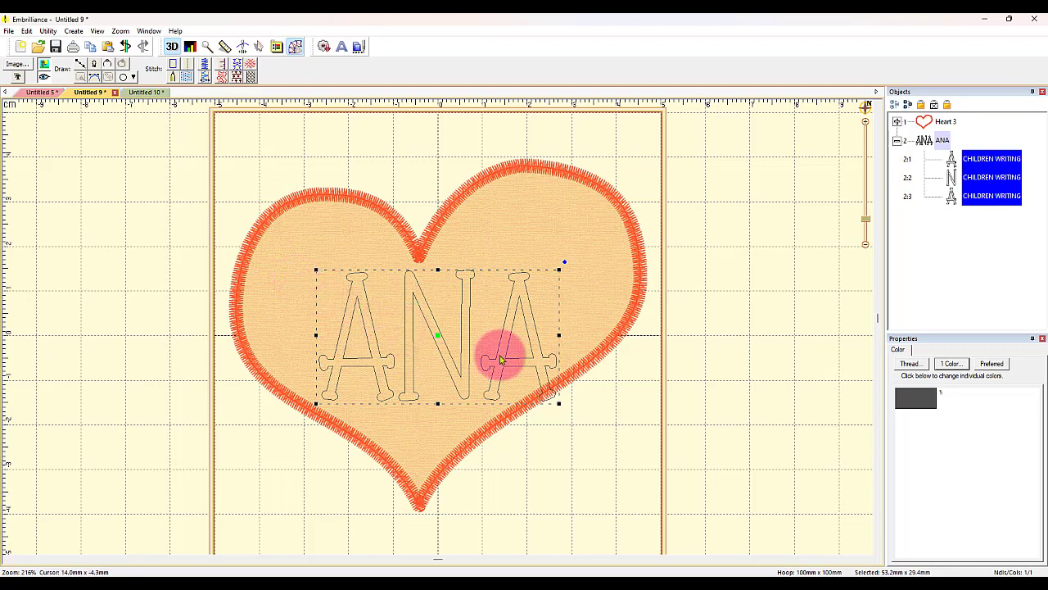
pyautogui.moveTo(438, 335); pyautogui.dragTo(425, 323)
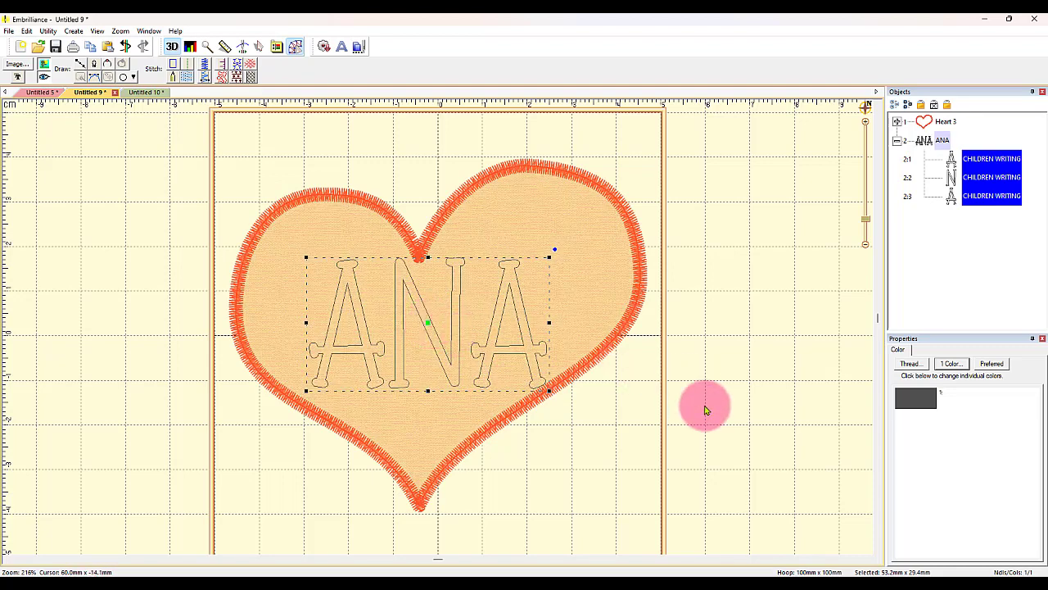
pyautogui.click(647, 417)
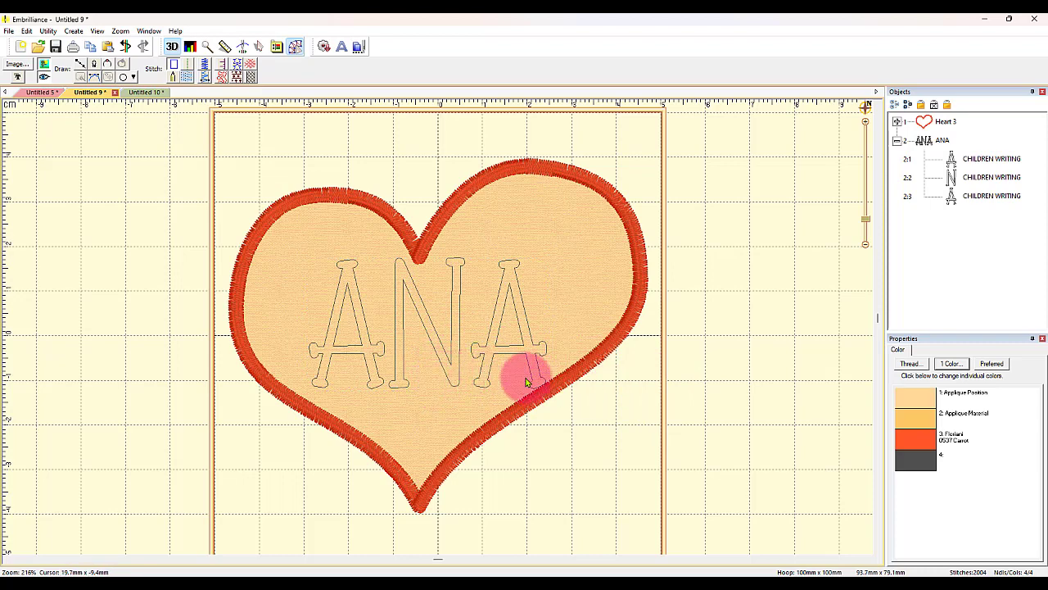
# Scale the middle letter of the name to about 22.1 × 38.1 mm, centre it between its neighbours, and deselect it.
pyautogui.click(423, 306)
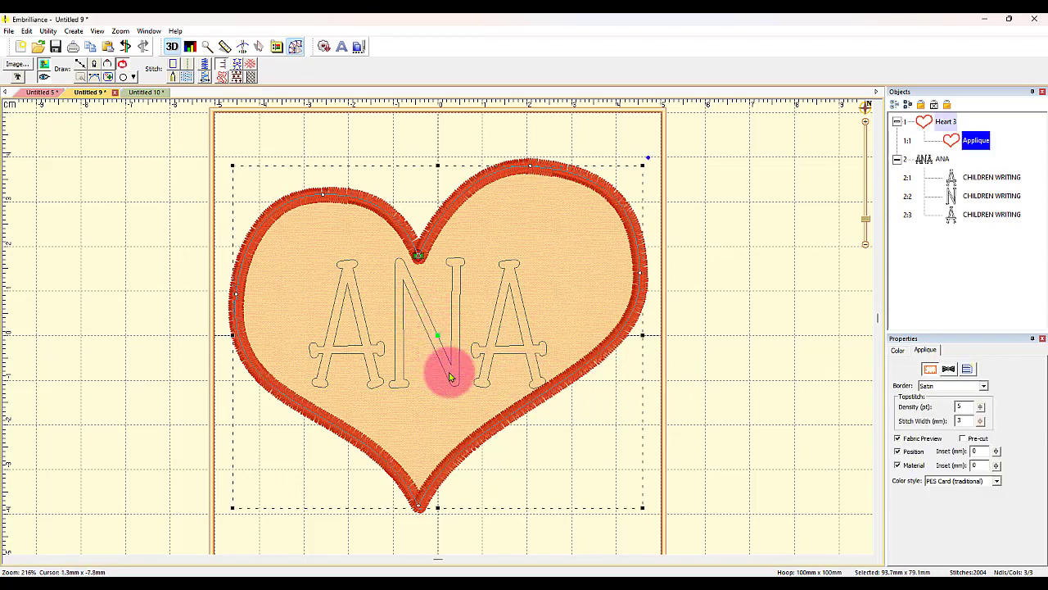
pyautogui.click(987, 205)
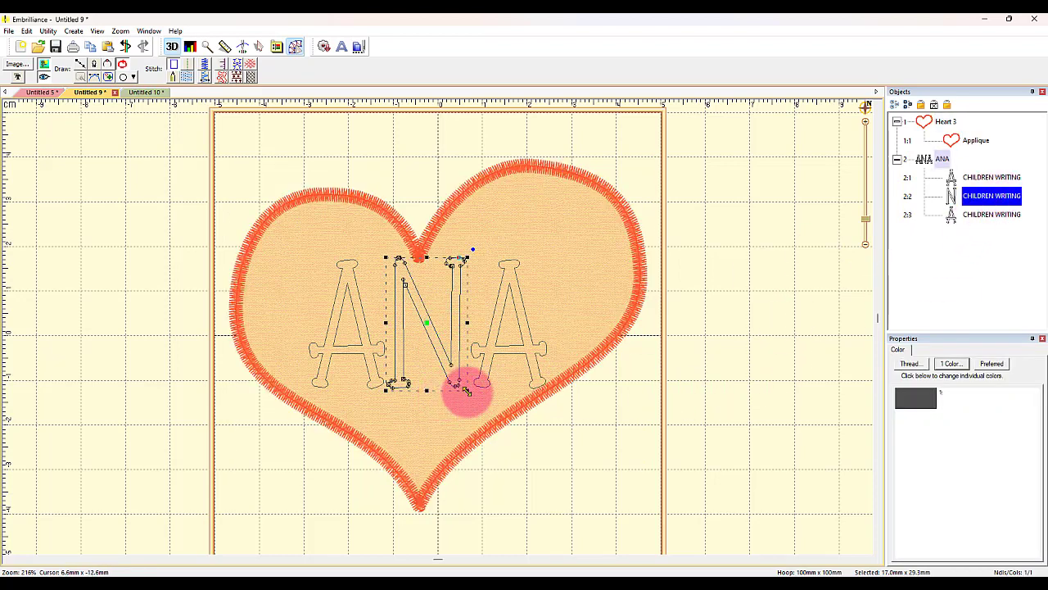
pyautogui.moveTo(466, 391); pyautogui.dragTo(484, 429)
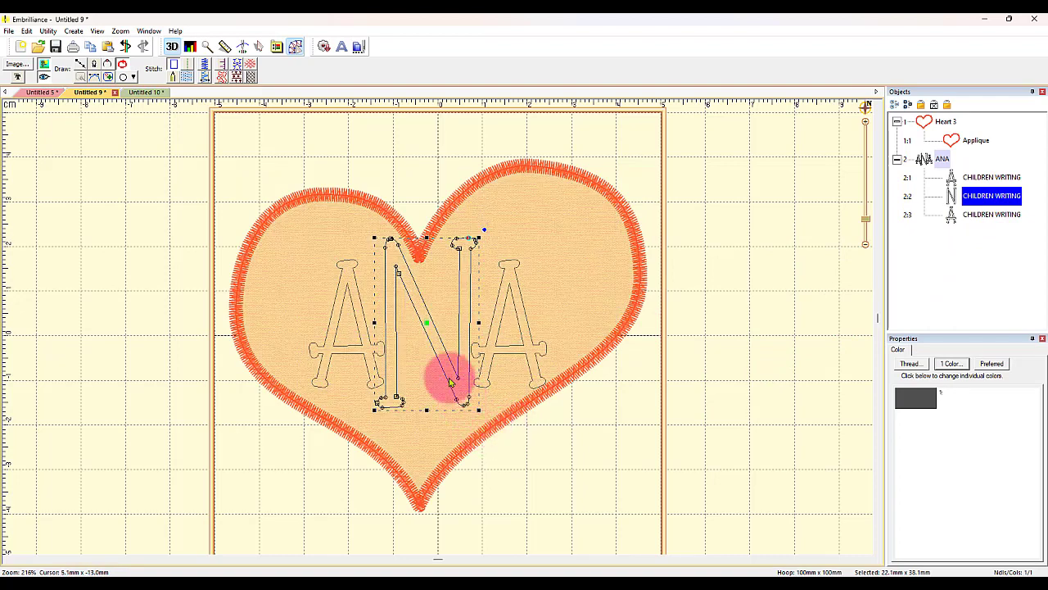
pyautogui.moveTo(427, 324); pyautogui.dragTo(434, 328)
pyautogui.click(738, 349)
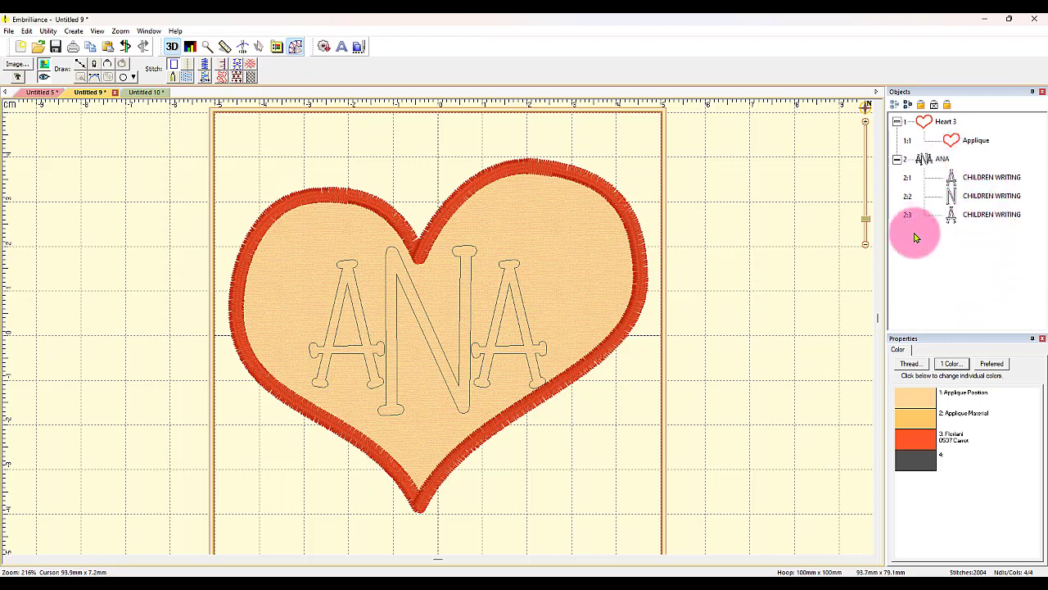
# Convert the whole name lettering to satin columns and nudge the last letter slightly up and right.
pyautogui.click(940, 160)
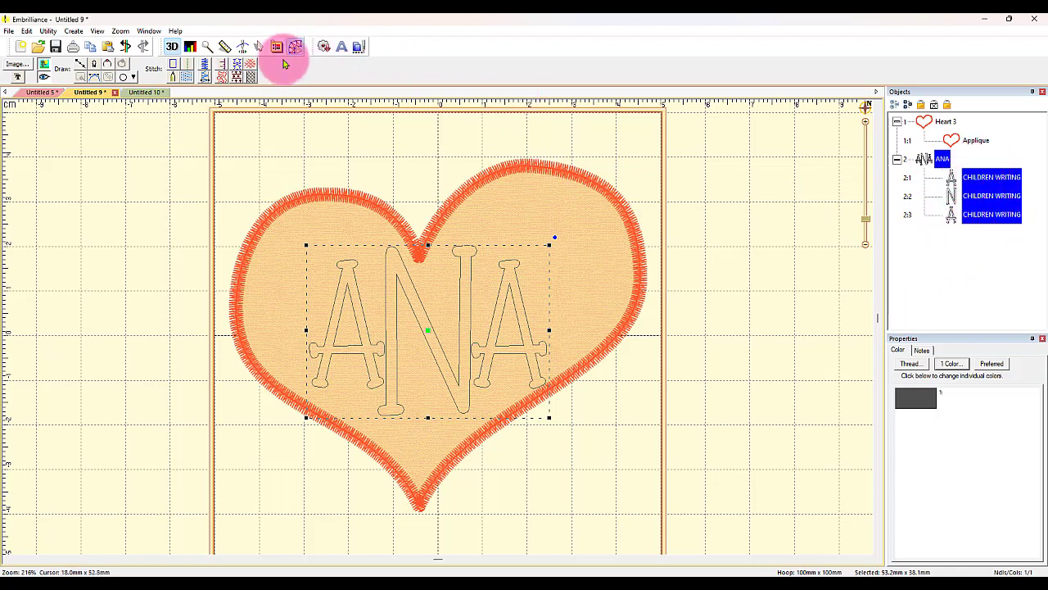
pyautogui.click(205, 77)
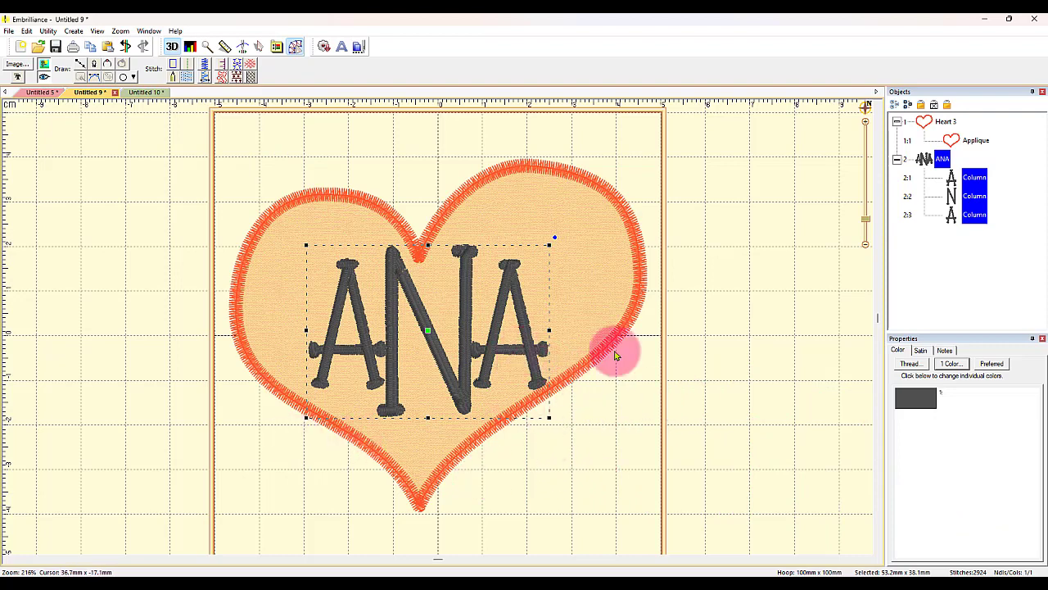
pyautogui.click(943, 261)
pyautogui.click(495, 351)
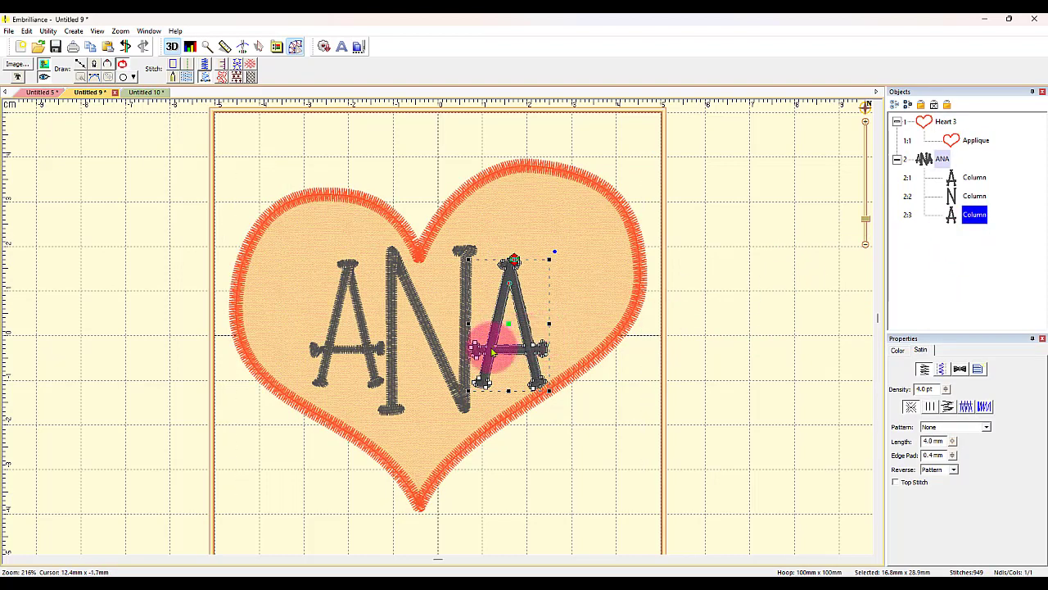
pyautogui.moveTo(508, 326); pyautogui.dragTo(512, 317)
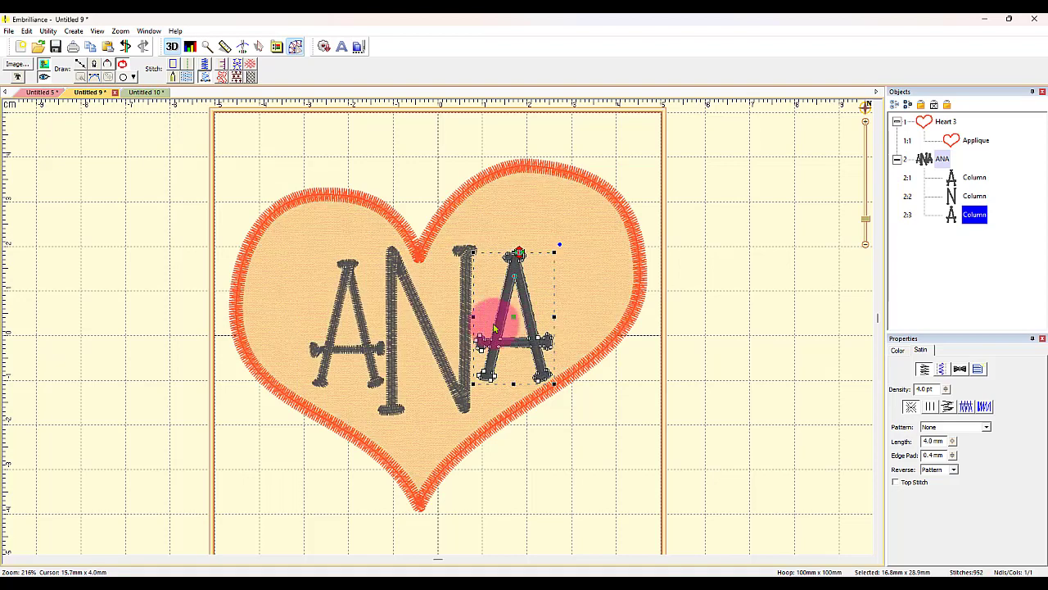
# Try to move the first letter up and slightly left to match the last letter's height, and undo the move.
pyautogui.click(355, 350)
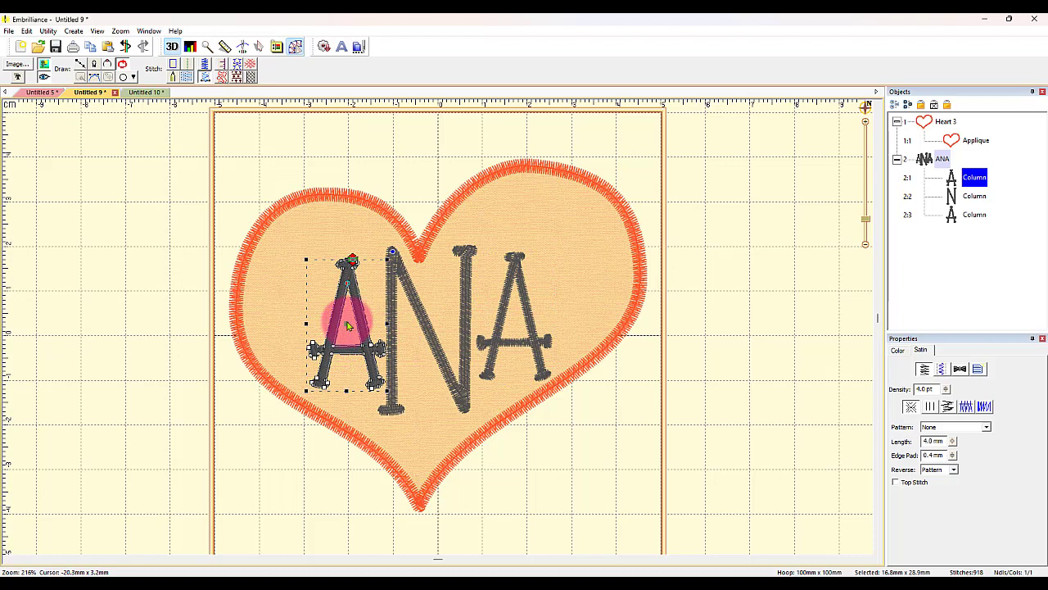
pyautogui.click(348, 328)
pyautogui.click(347, 348)
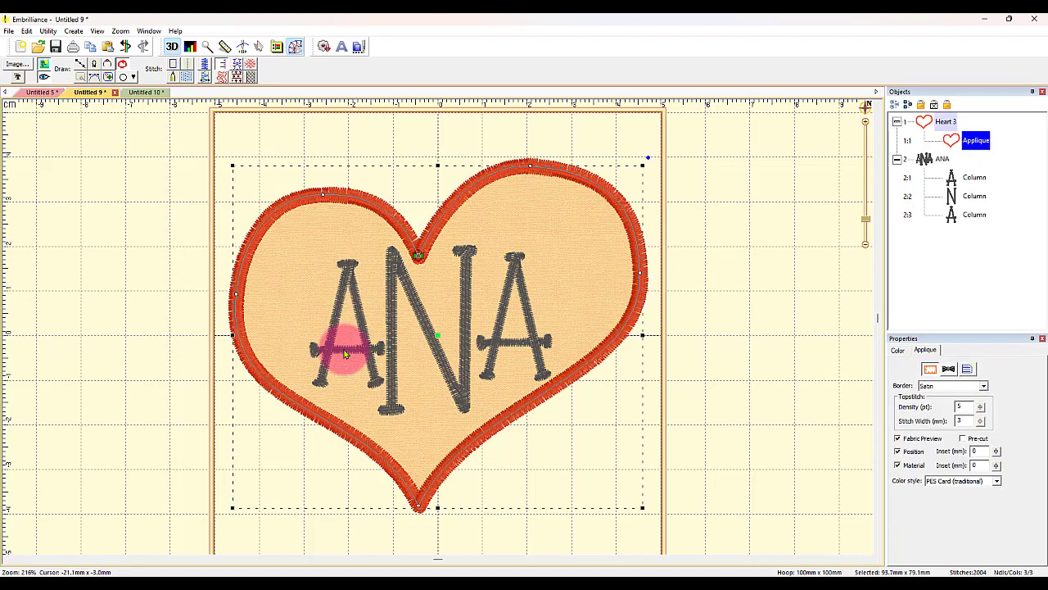
pyautogui.click(345, 352)
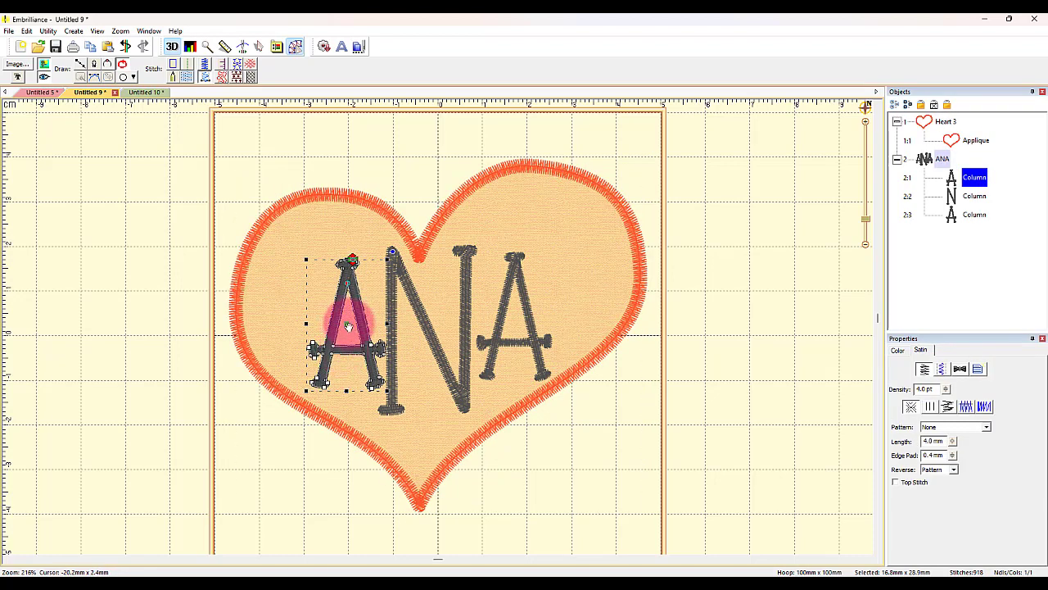
pyautogui.doubleClick(344, 327)
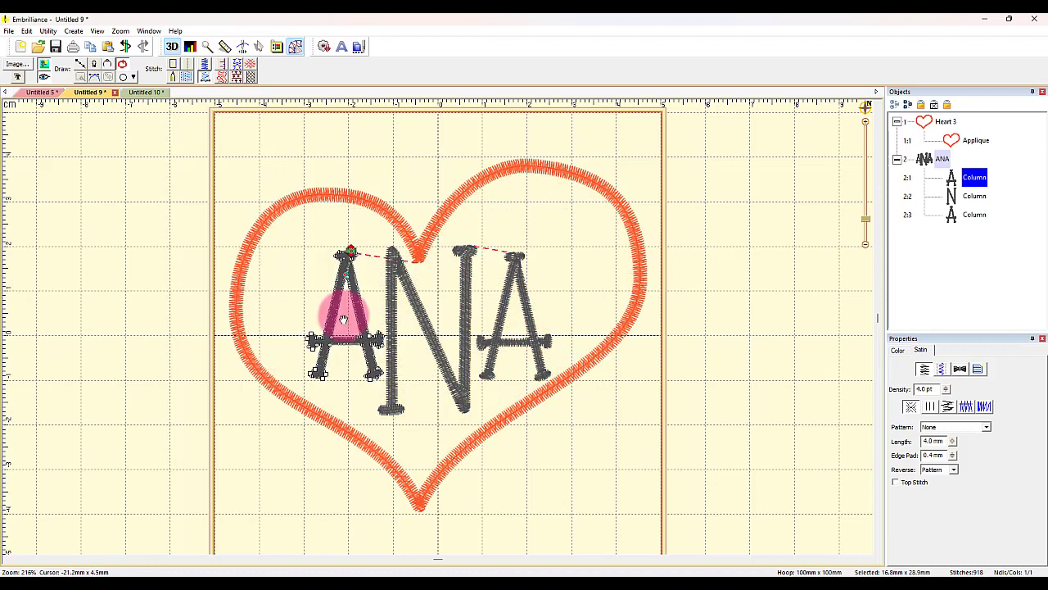
pyautogui.moveTo(342, 319); pyautogui.dragTo(340, 320)
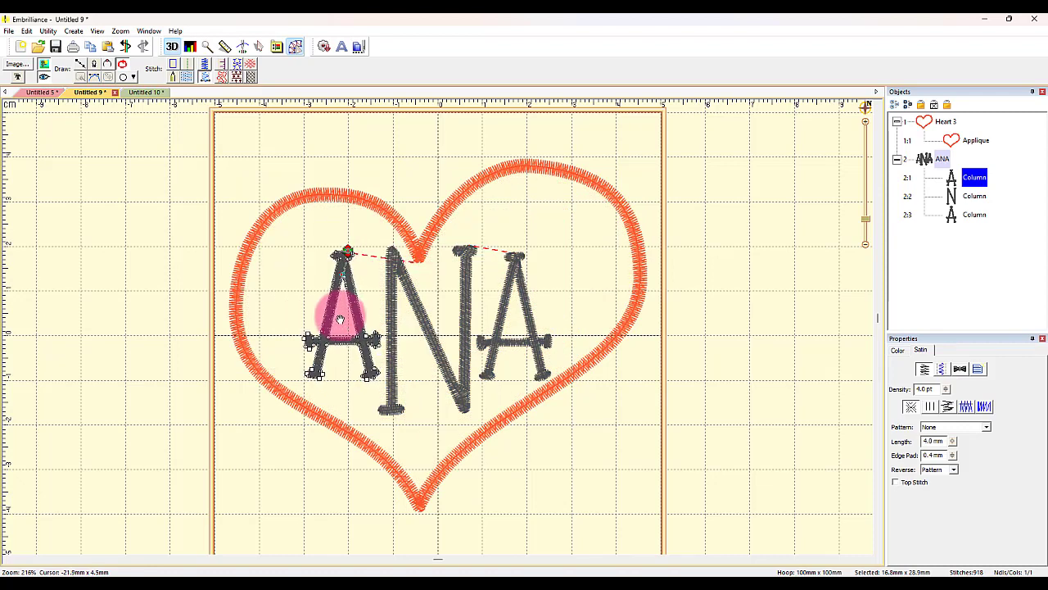
pyautogui.click(803, 435)
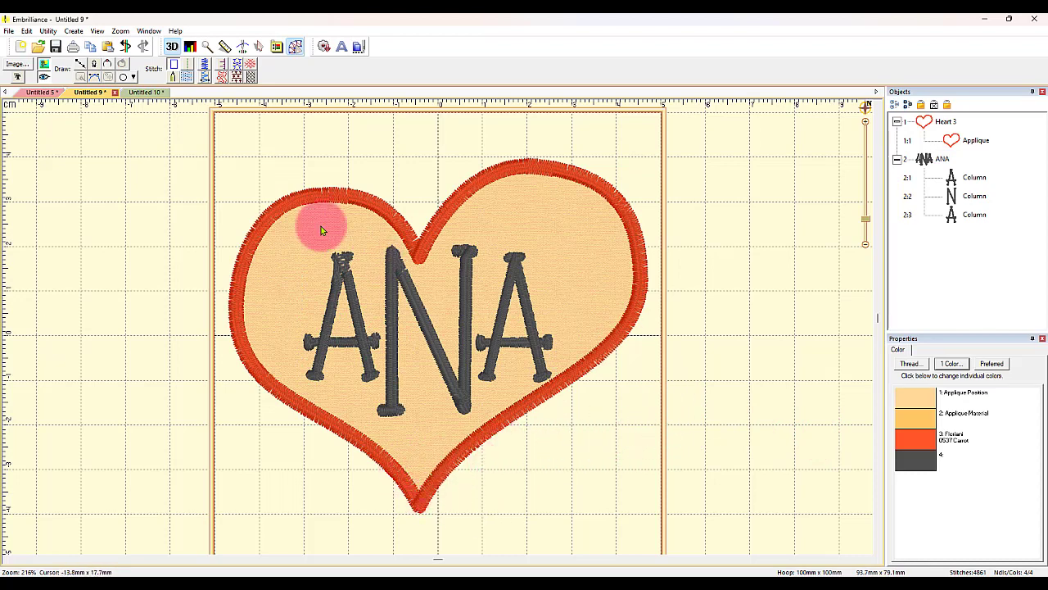
pyautogui.click(127, 47)
pyautogui.click(127, 46)
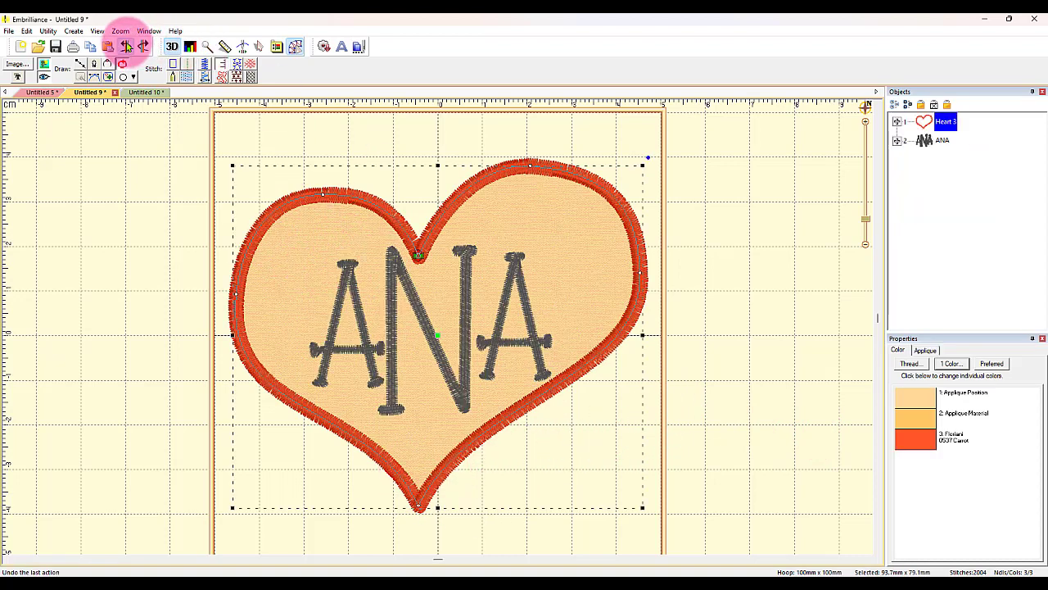
# Reselect the first letter, move it slightly up and left beside the middle letter, and deselect it.
pyautogui.click(775, 337)
pyautogui.click(361, 352)
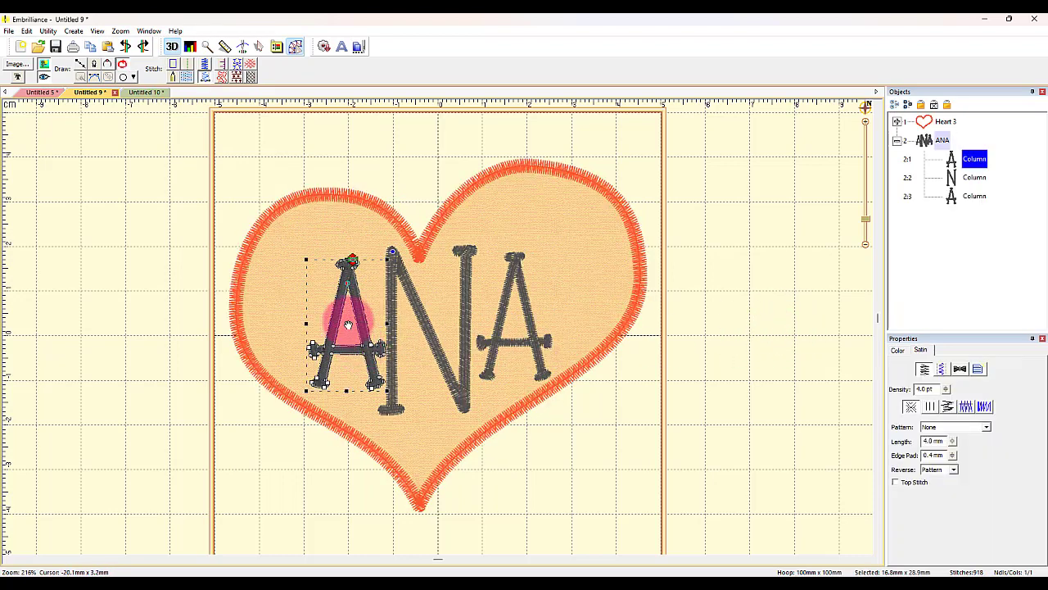
pyautogui.click(348, 325)
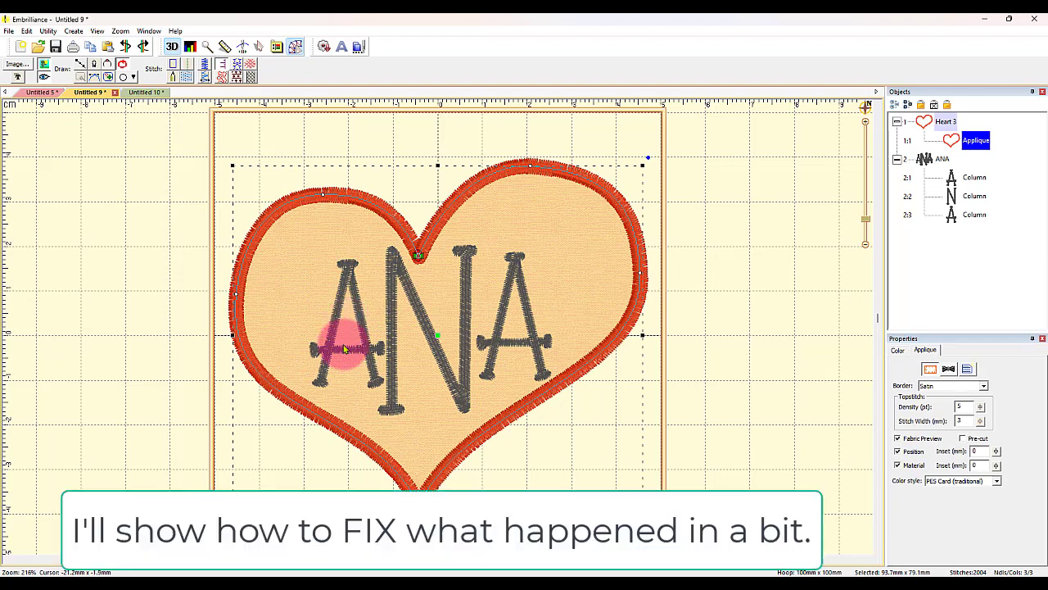
pyautogui.click(343, 352)
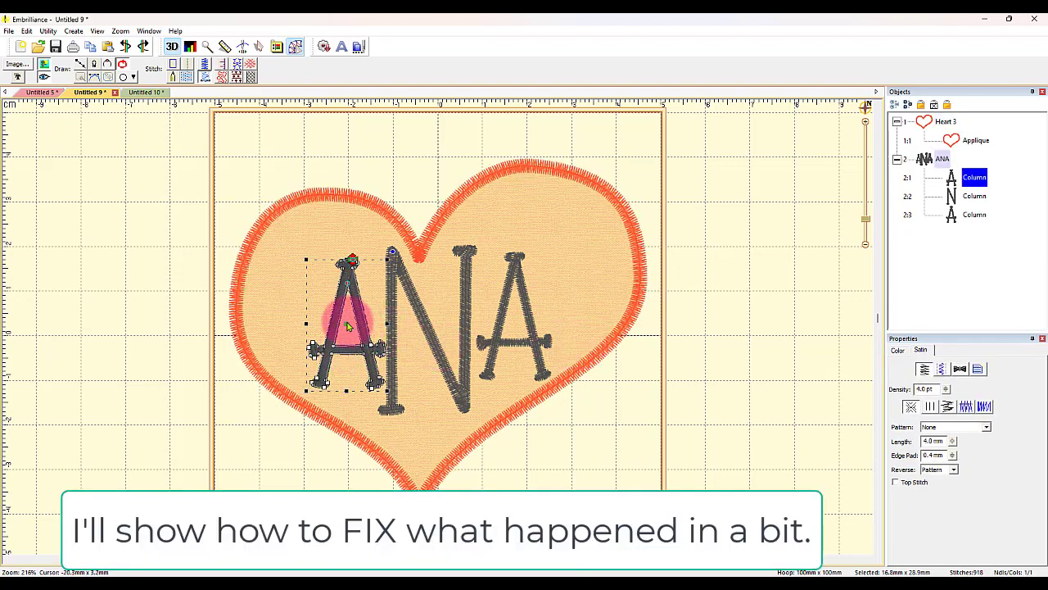
pyautogui.moveTo(346, 325); pyautogui.dragTo(344, 319)
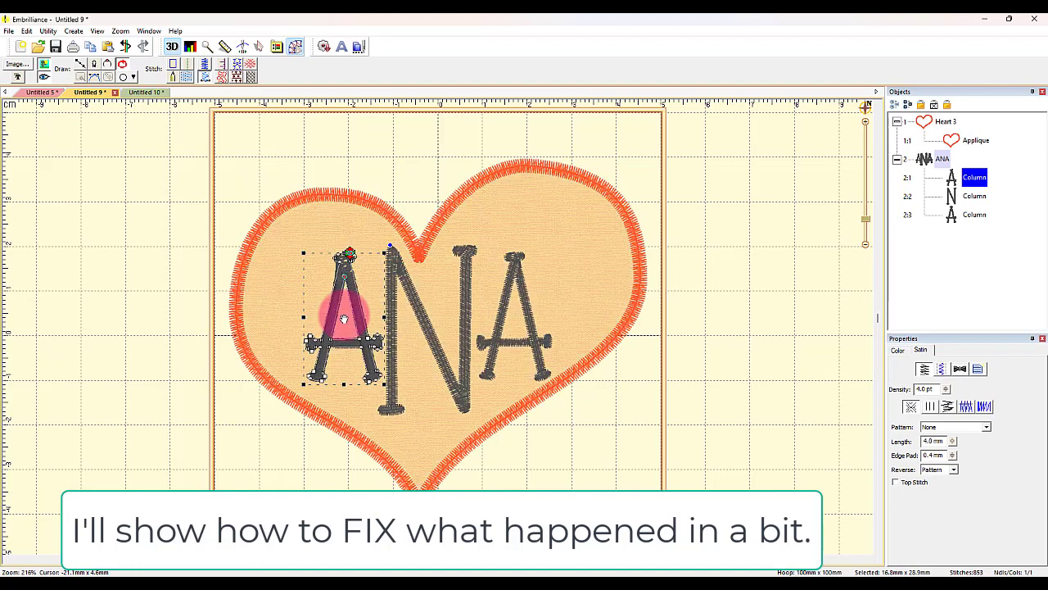
pyautogui.click(695, 288)
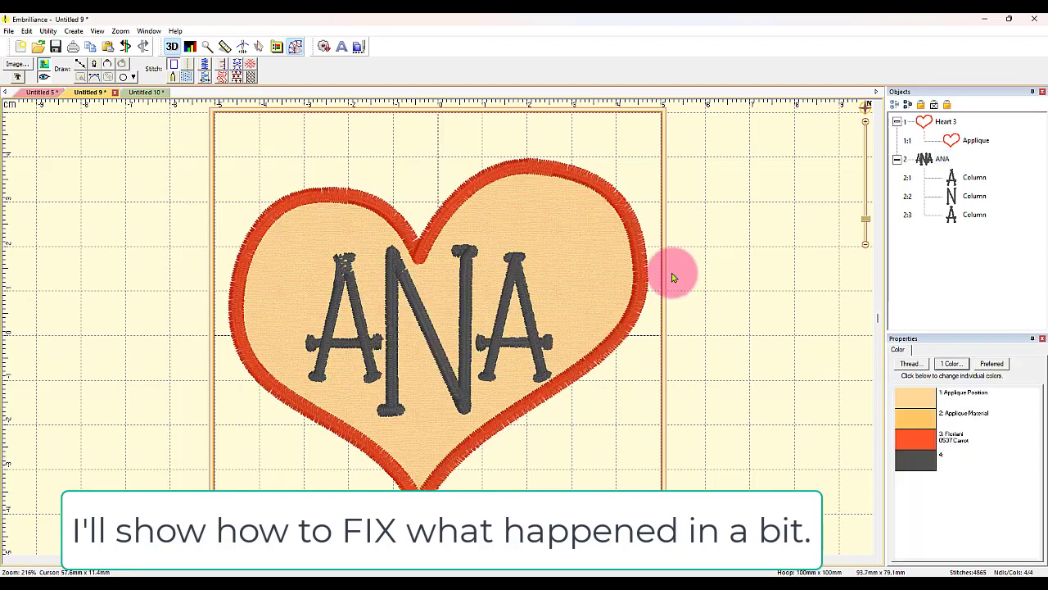
# Compare the first letter's stitching with the last letter's, and delete the first letter from the name group.
pyautogui.click(343, 316)
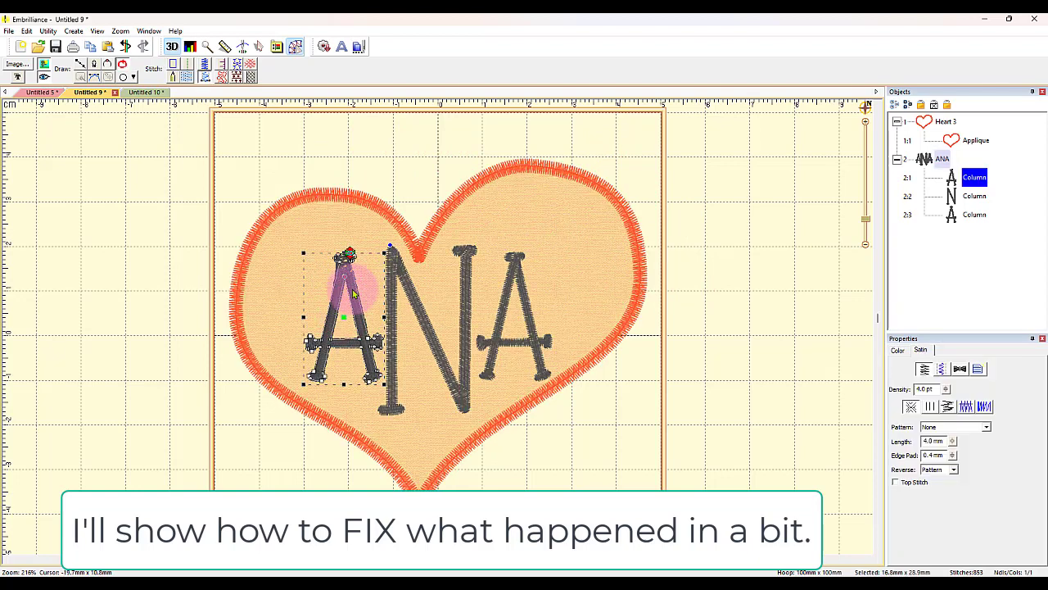
pyautogui.click(516, 285)
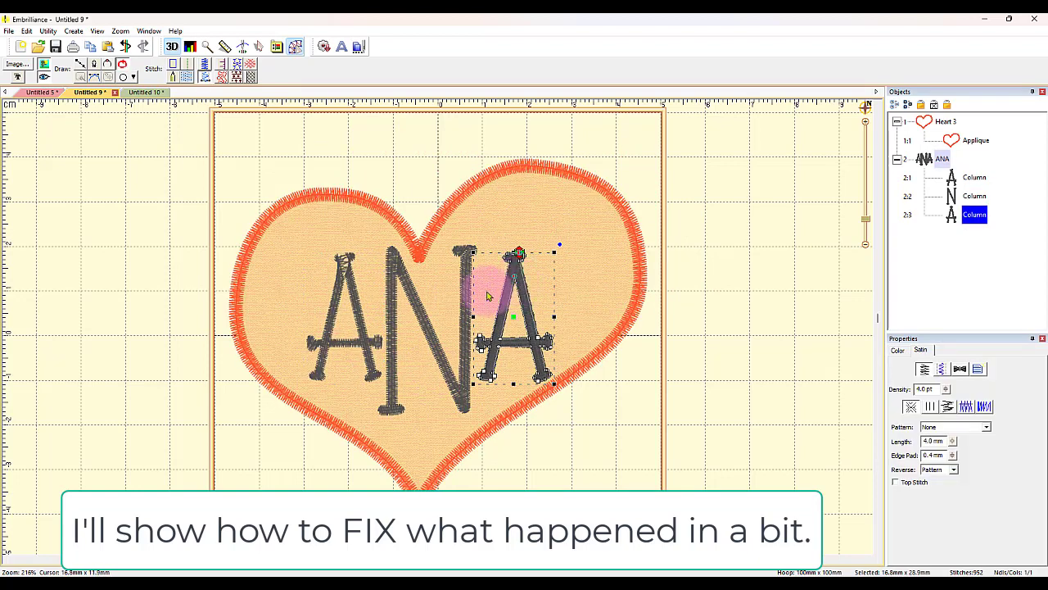
pyautogui.click(358, 304)
pyautogui.click(355, 302)
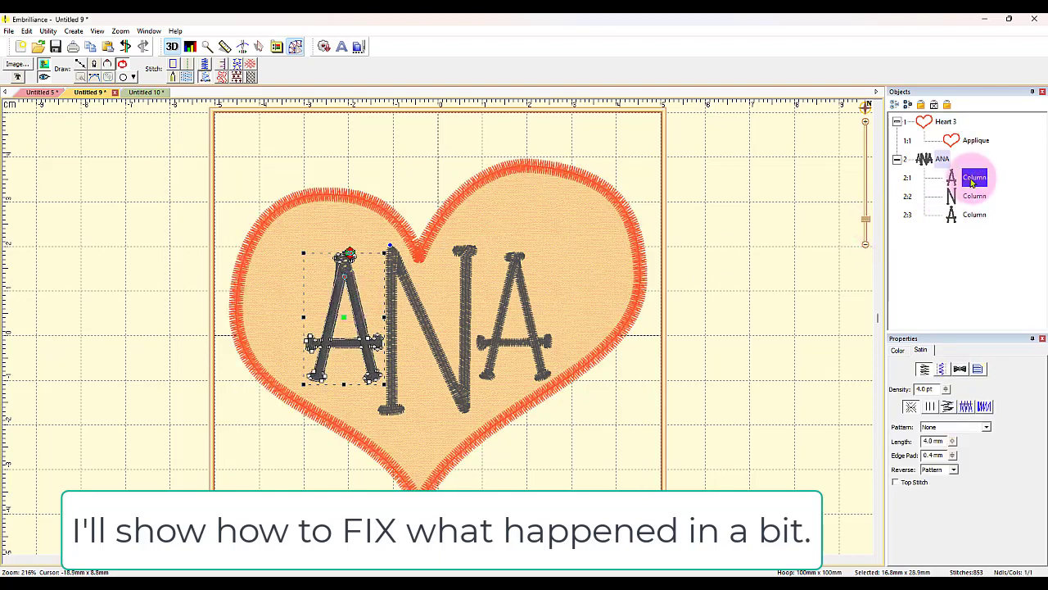
pyautogui.press('Delete')
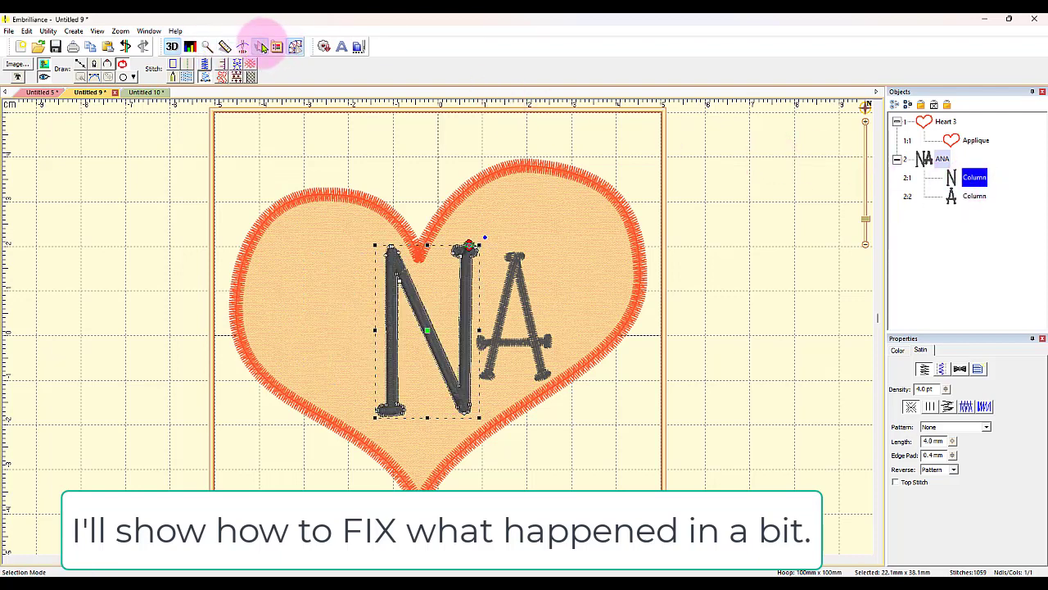
# In selection mode, duplicate the last letter and place the copy before the middle letter at about X -21.50, Y 4.19.
pyautogui.click(260, 46)
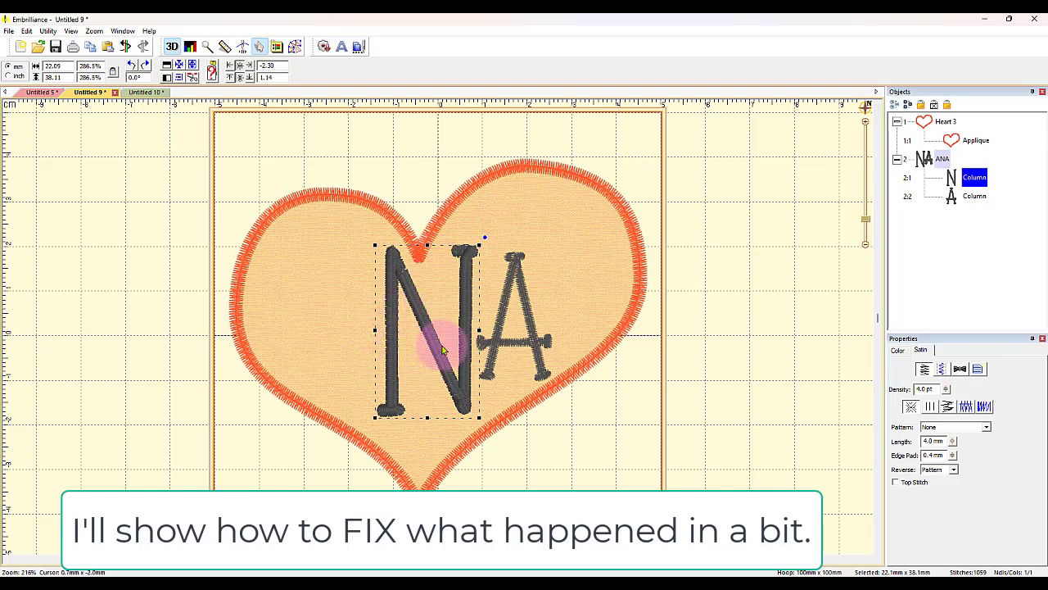
pyautogui.click(508, 302)
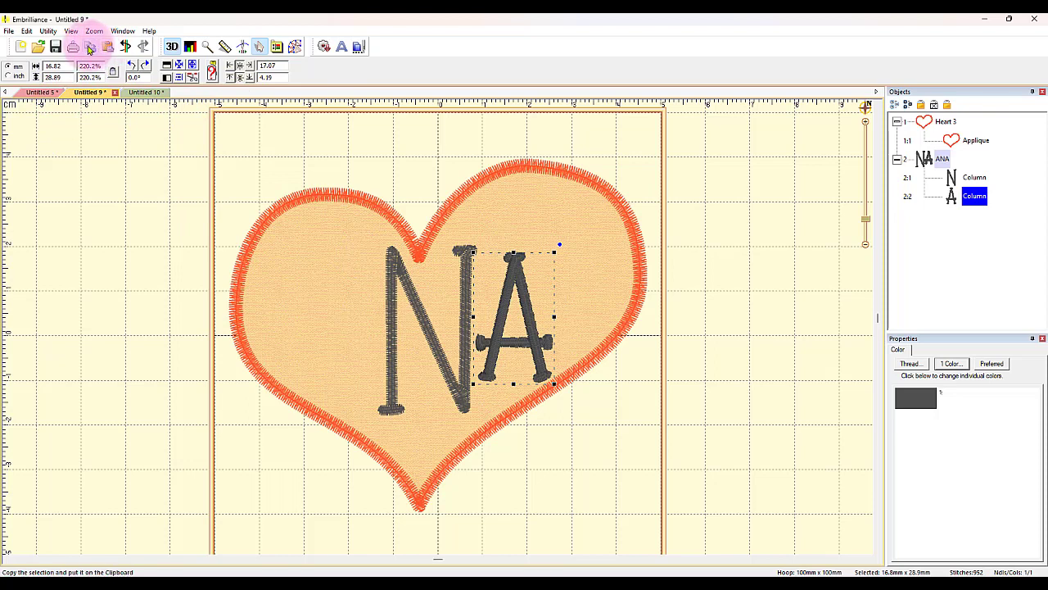
pyautogui.click(90, 49)
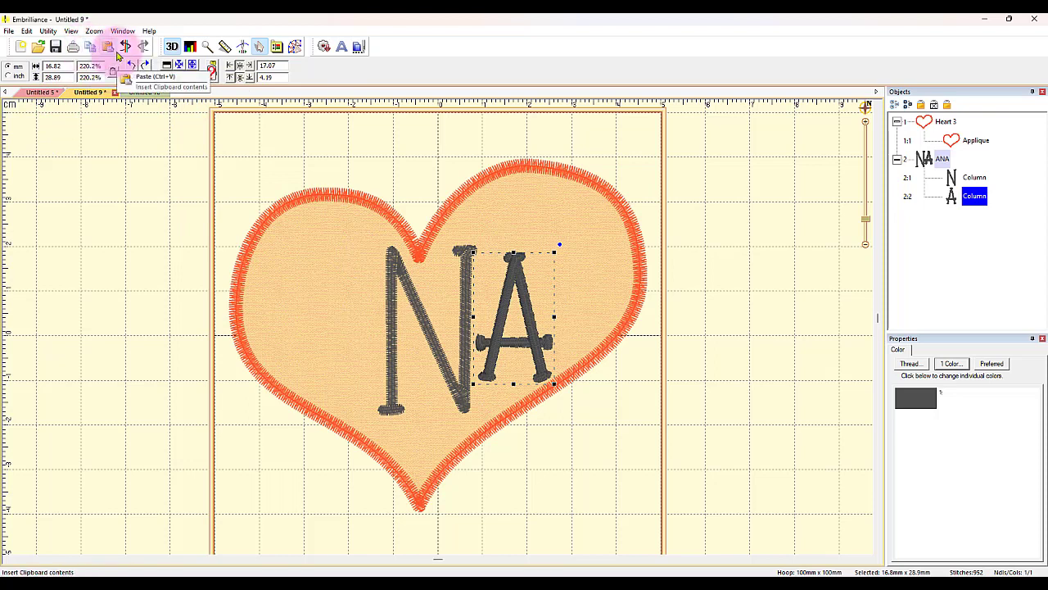
pyautogui.click(108, 47)
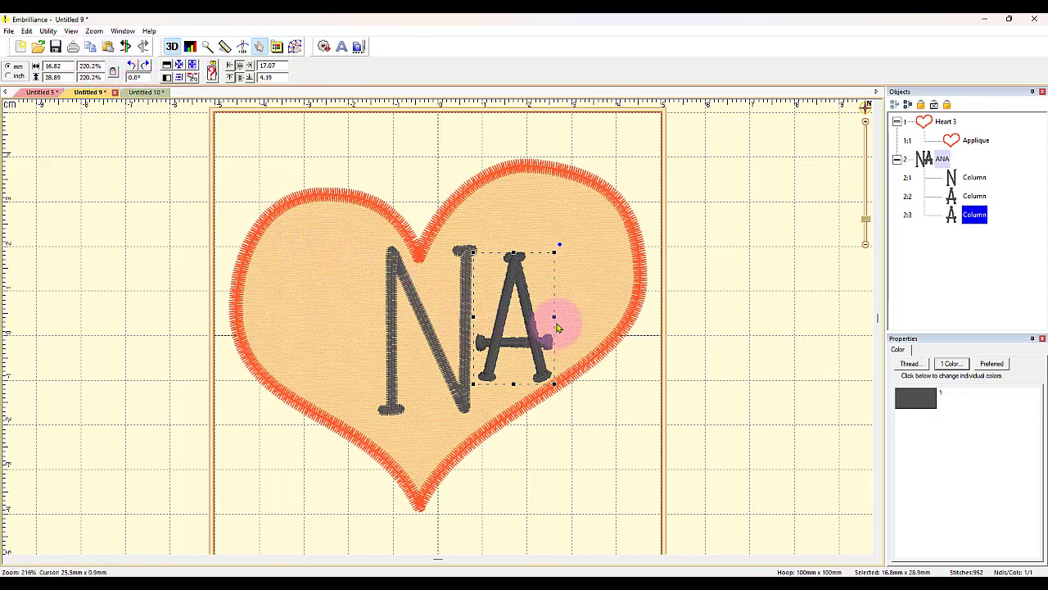
pyautogui.moveTo(521, 292); pyautogui.dragTo(358, 316)
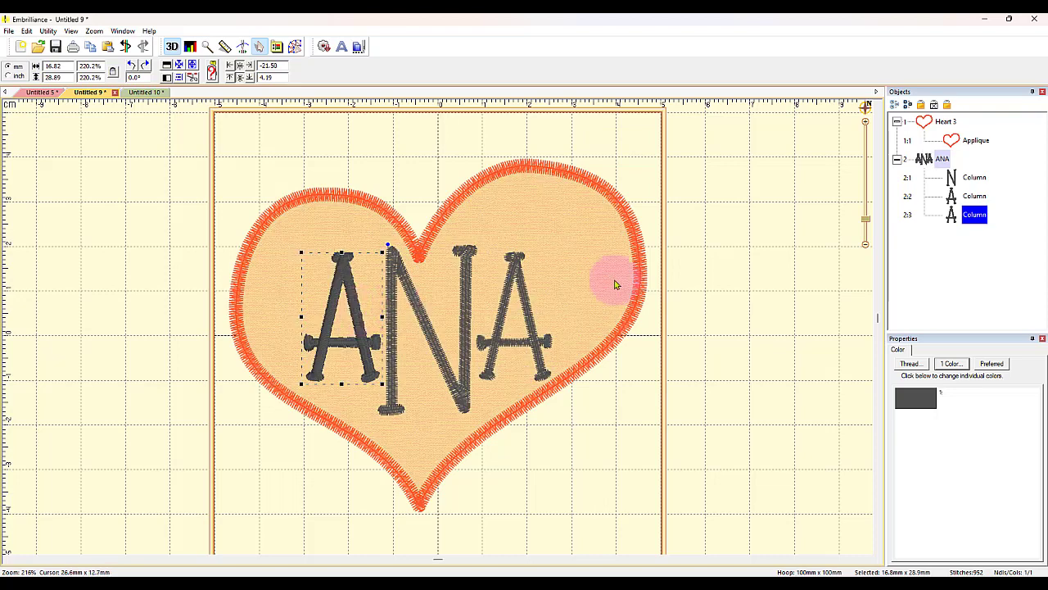
pyautogui.click(709, 285)
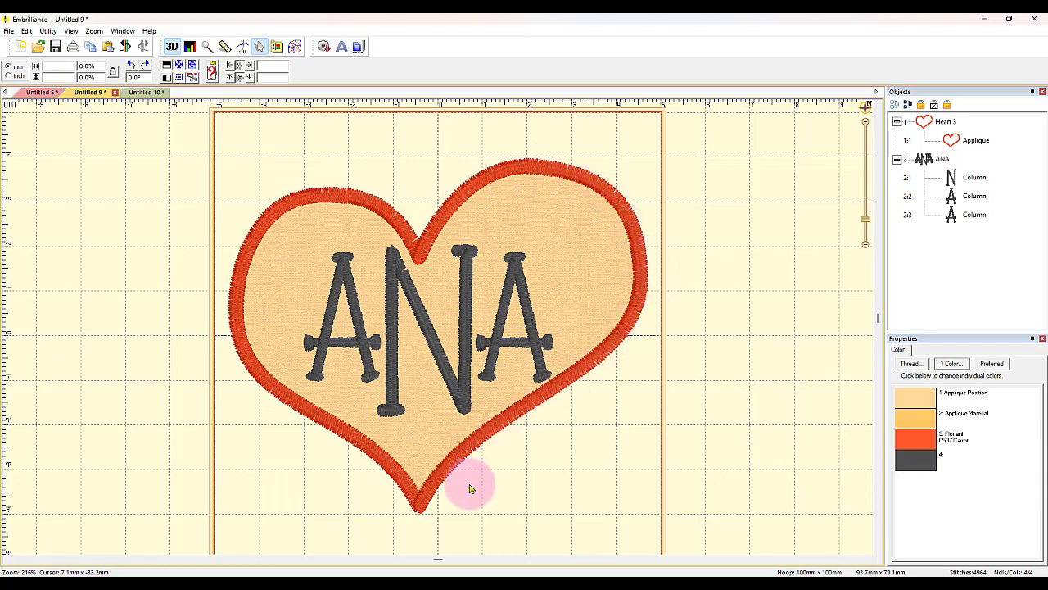
# Change the whole name lettering's thread to Floriani 0537 Carrot from the current page palette.
pyautogui.click(924, 160)
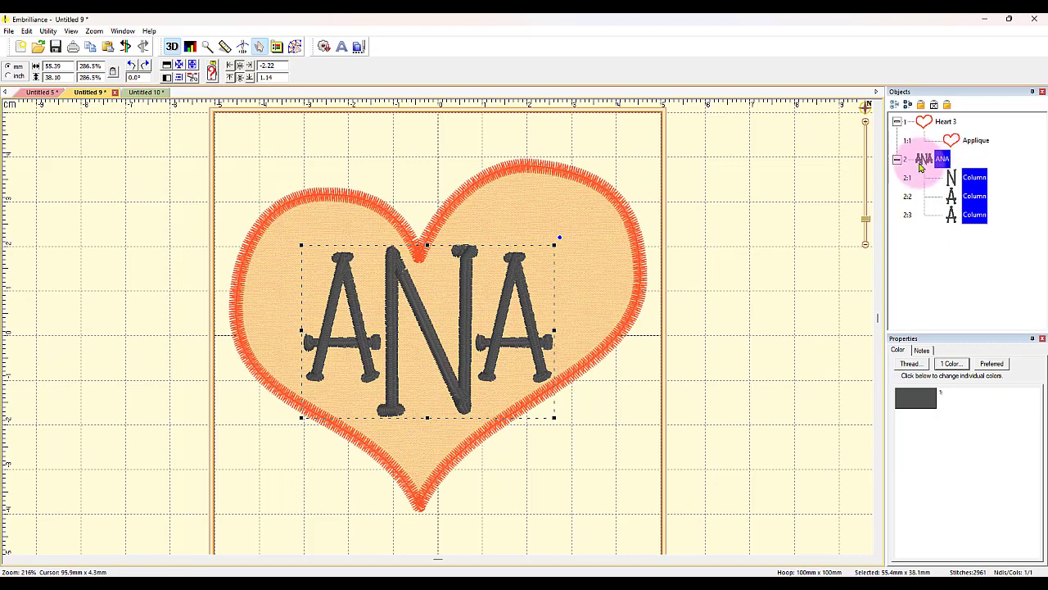
pyautogui.click(917, 401)
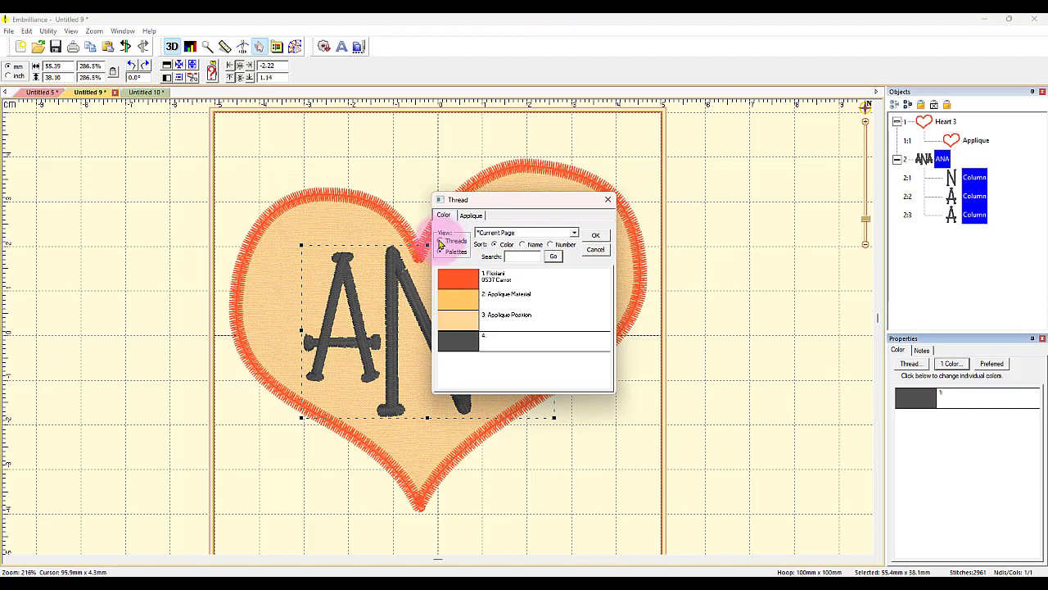
pyautogui.click(441, 241)
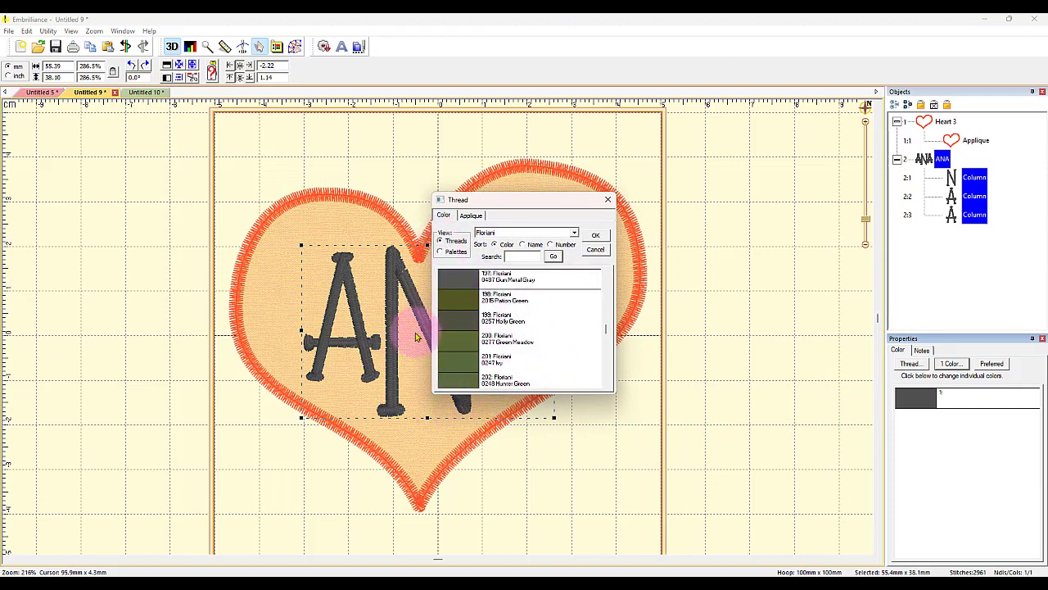
pyautogui.click(441, 252)
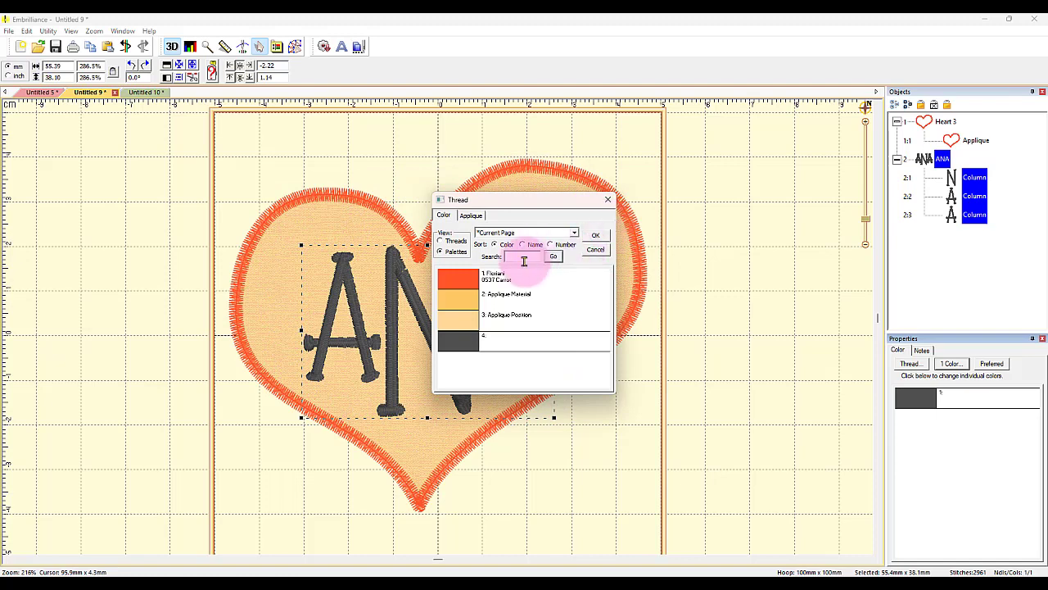
pyautogui.click(456, 282)
pyautogui.click(599, 237)
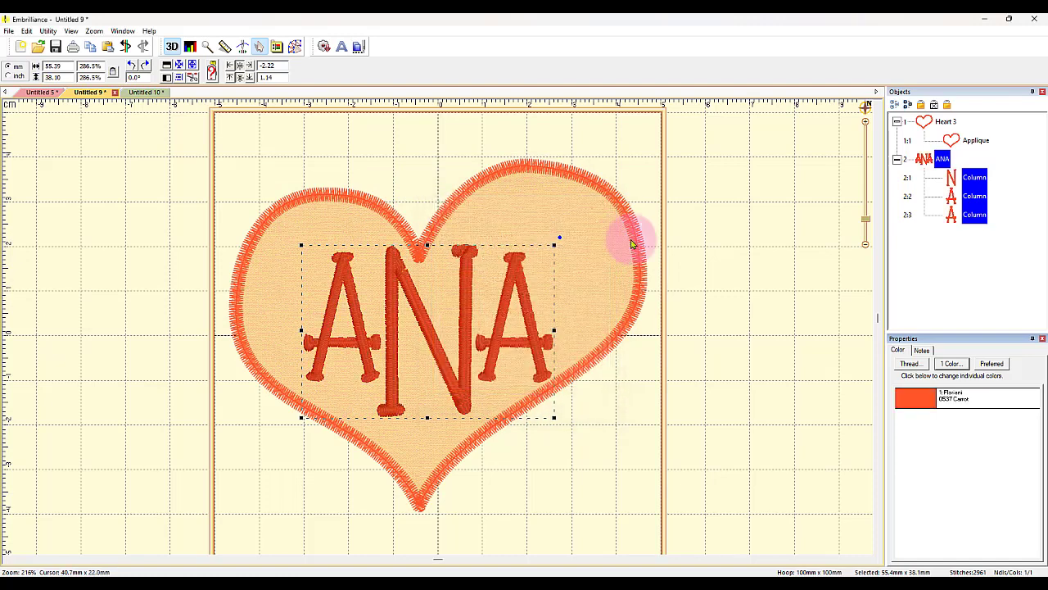
# Save the personalised heart as a PES stitch file in Downloads, named with the lettering's text followed by "monogram".
pyautogui.click(712, 242)
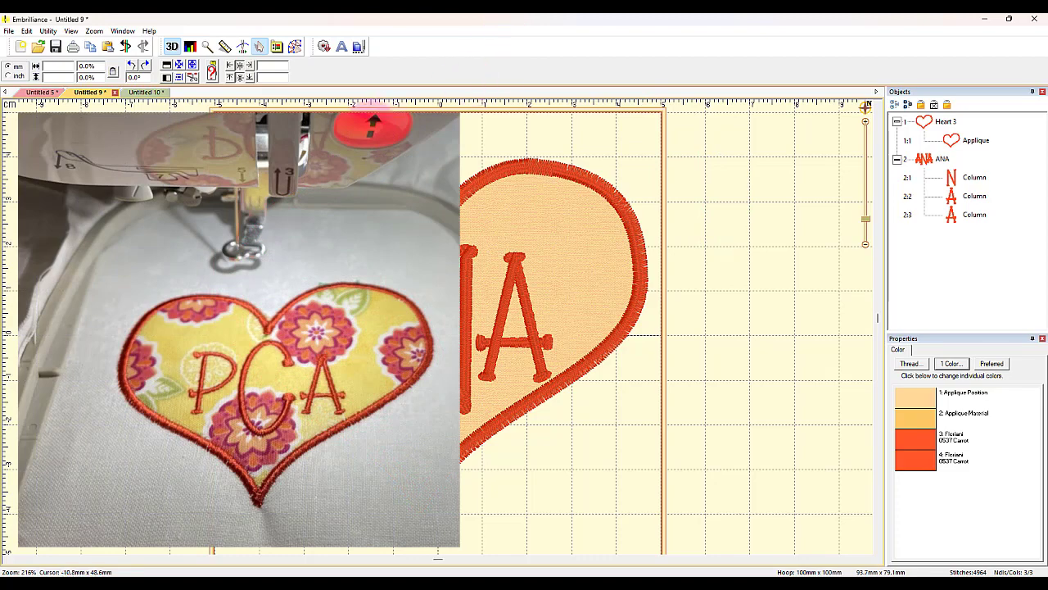
pyautogui.click(8, 31)
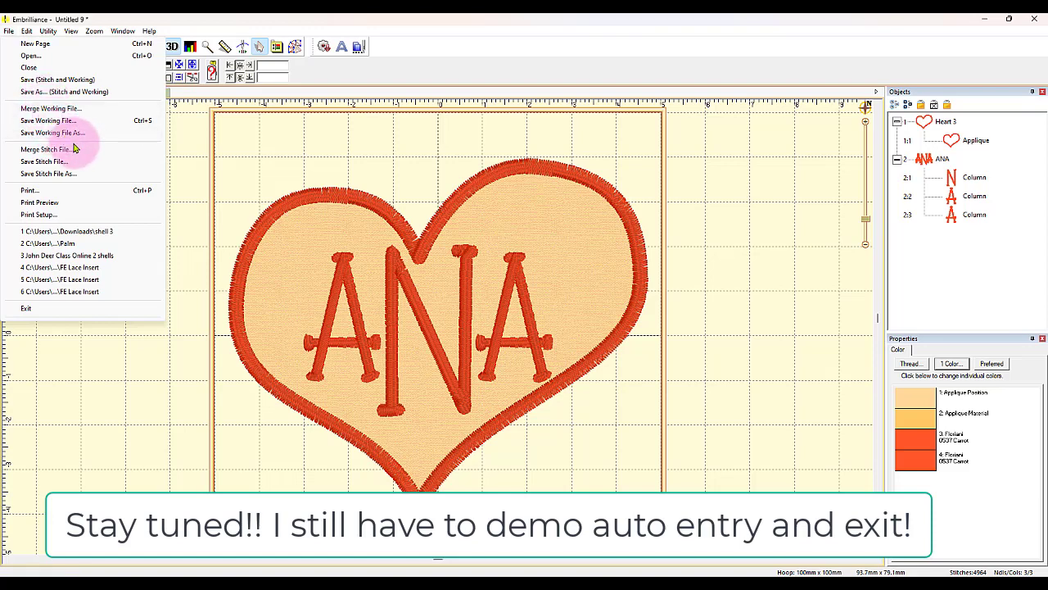
pyautogui.click(60, 175)
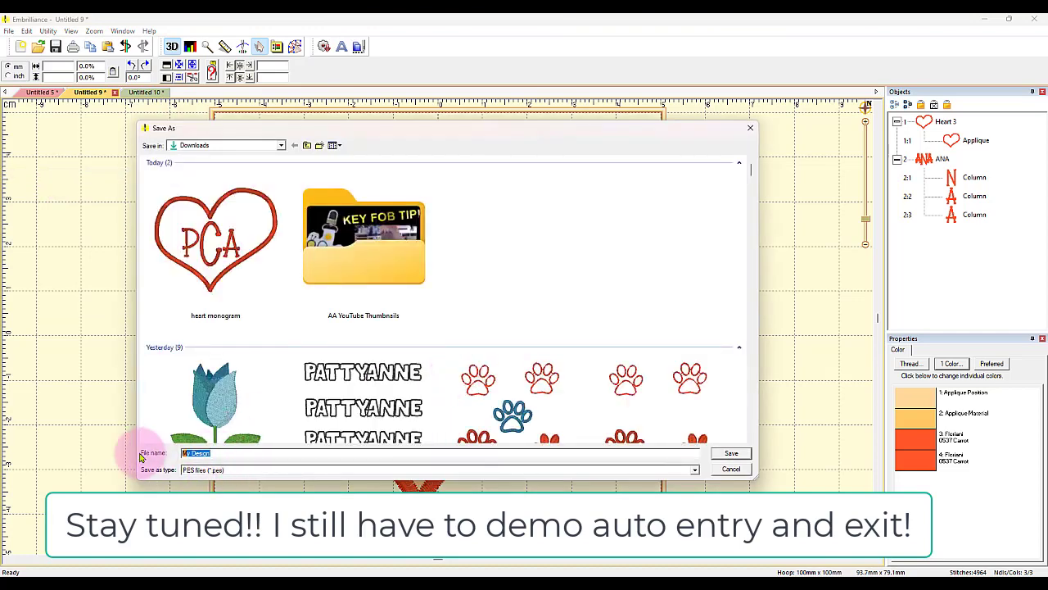
pyautogui.write('ana monogram')
pyautogui.click(210, 472)
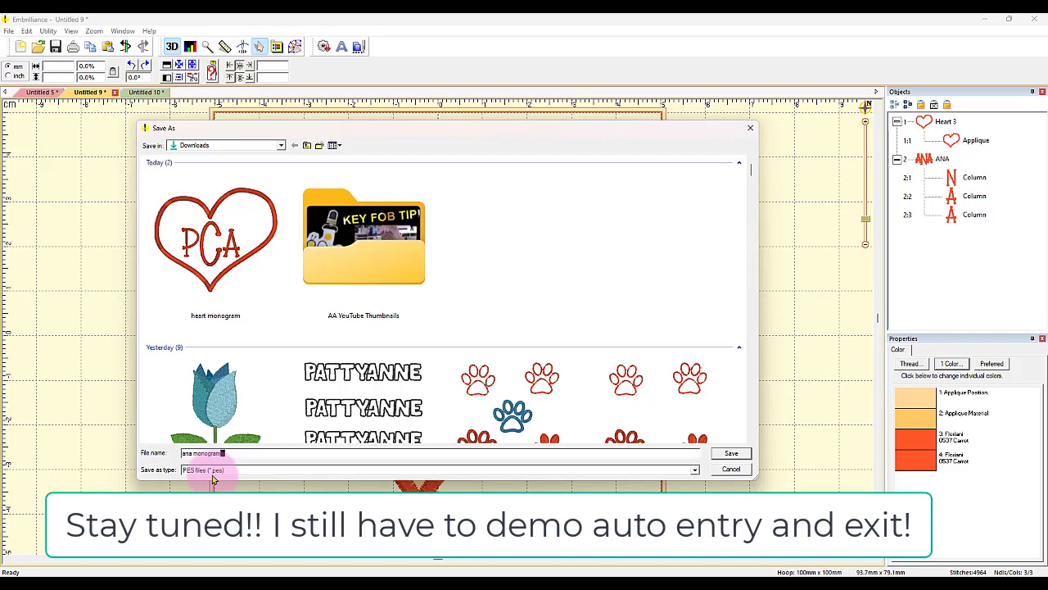
pyautogui.click(733, 468)
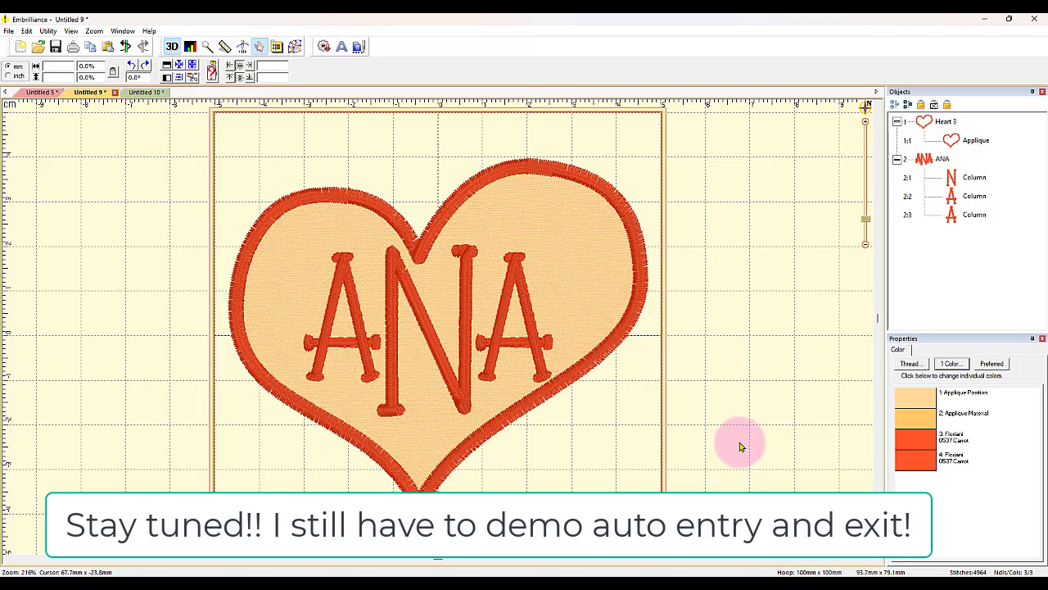
# Check the available save locations for the stitch file, leaving without saving again.
pyautogui.click(8, 31)
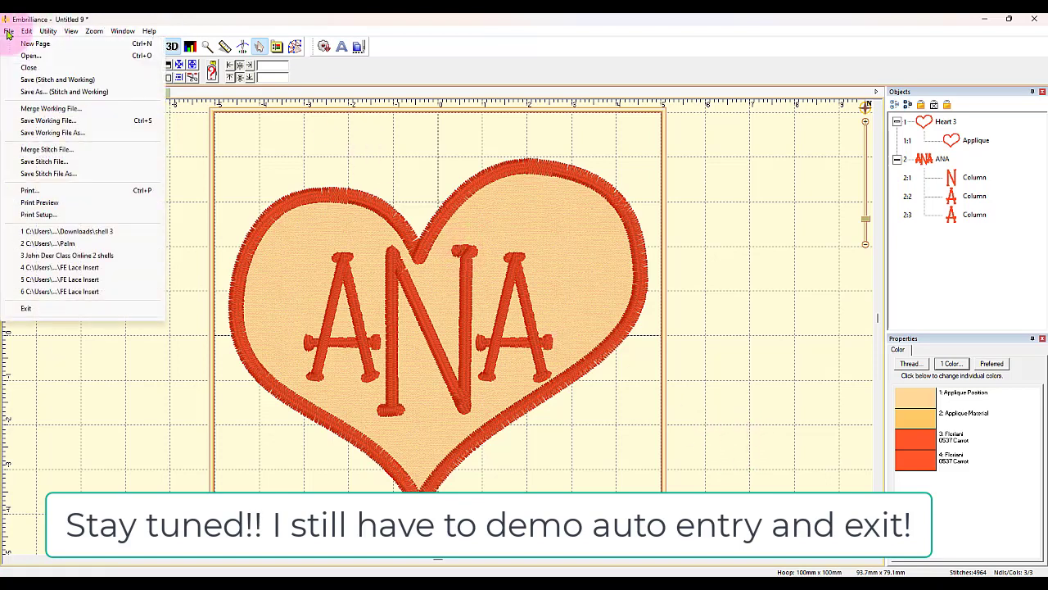
pyautogui.click(67, 175)
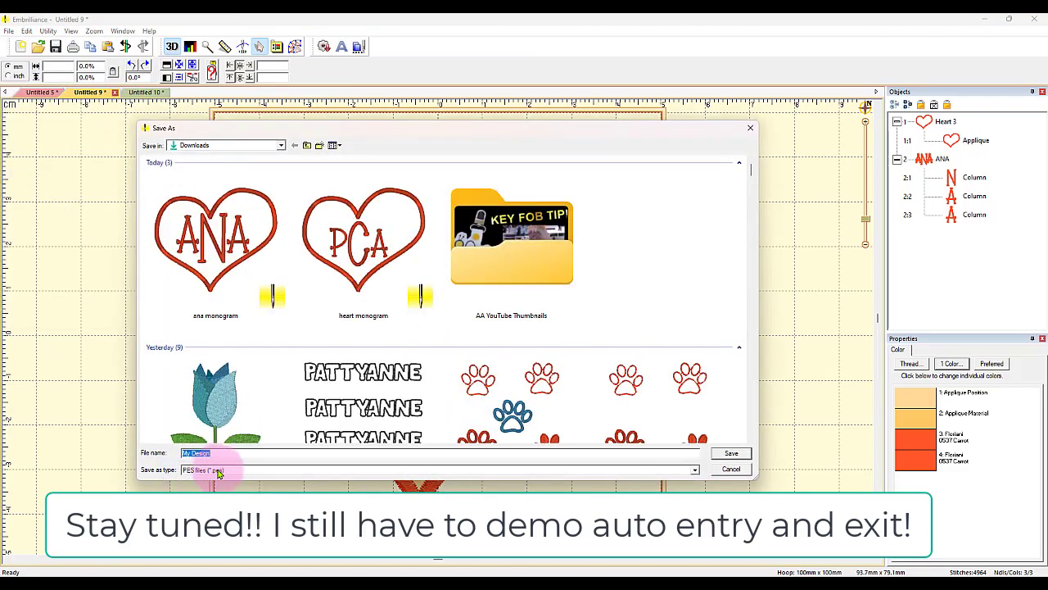
pyautogui.click(282, 146)
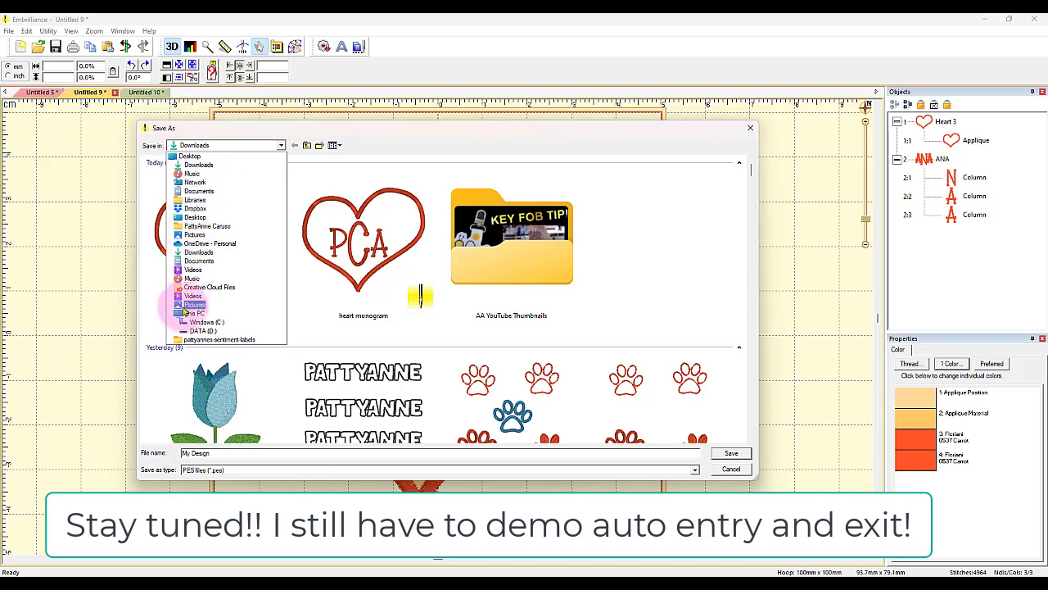
pyautogui.click(316, 117)
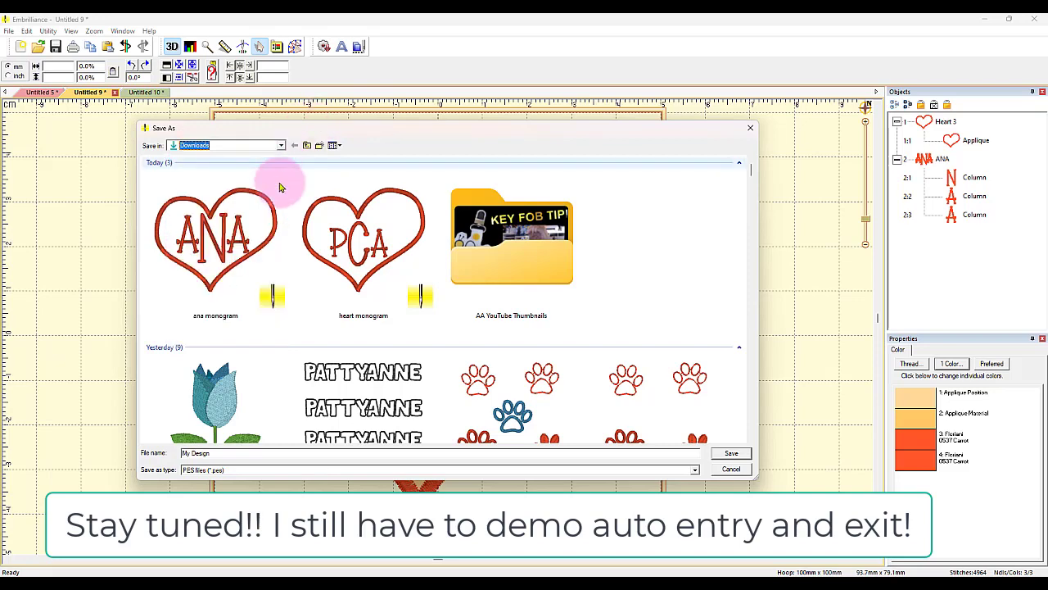
pyautogui.click(750, 128)
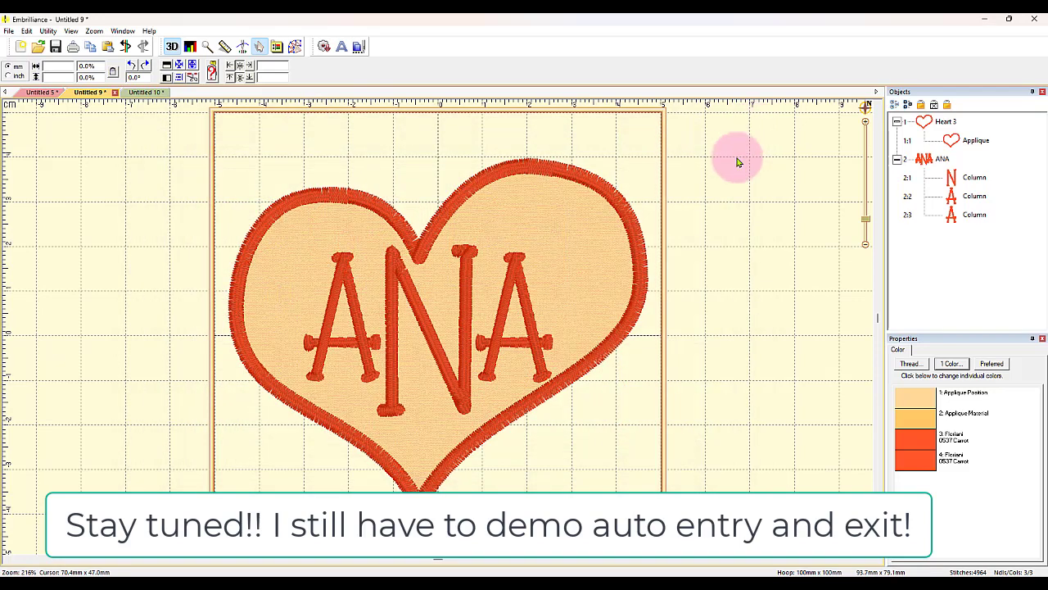
# Switch to Design Database Transfer, restarting it to refresh the list of designs in Downloads.
pyautogui.moveTo(656, 579)
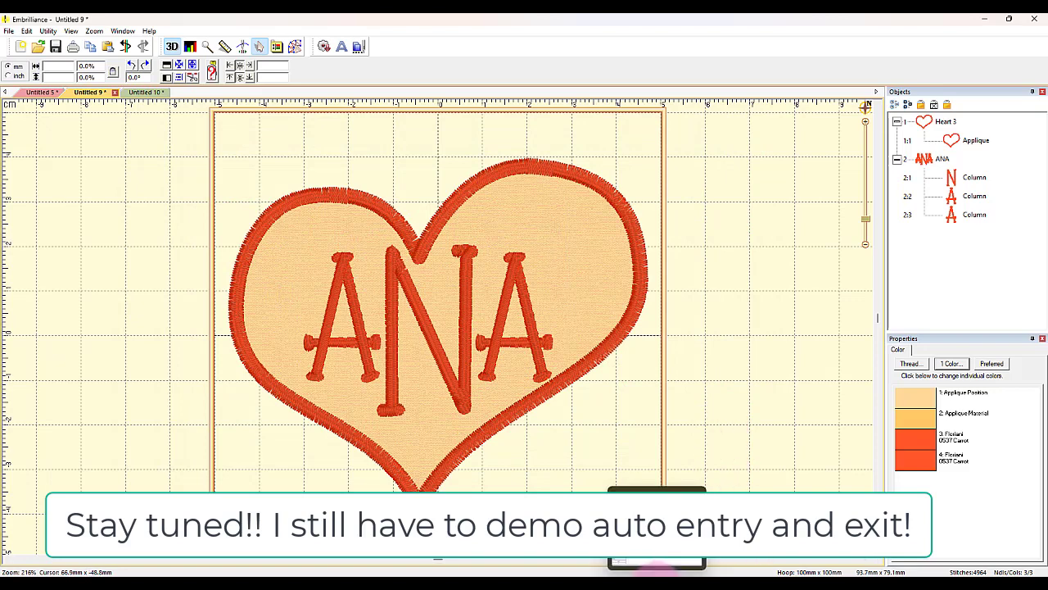
pyautogui.click(656, 525)
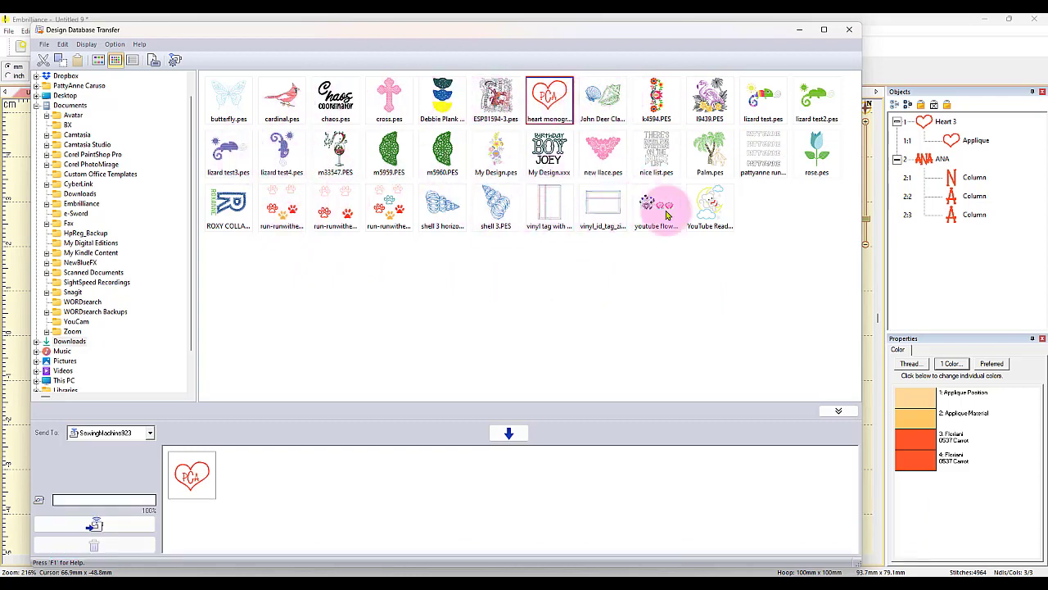
pyautogui.click(850, 31)
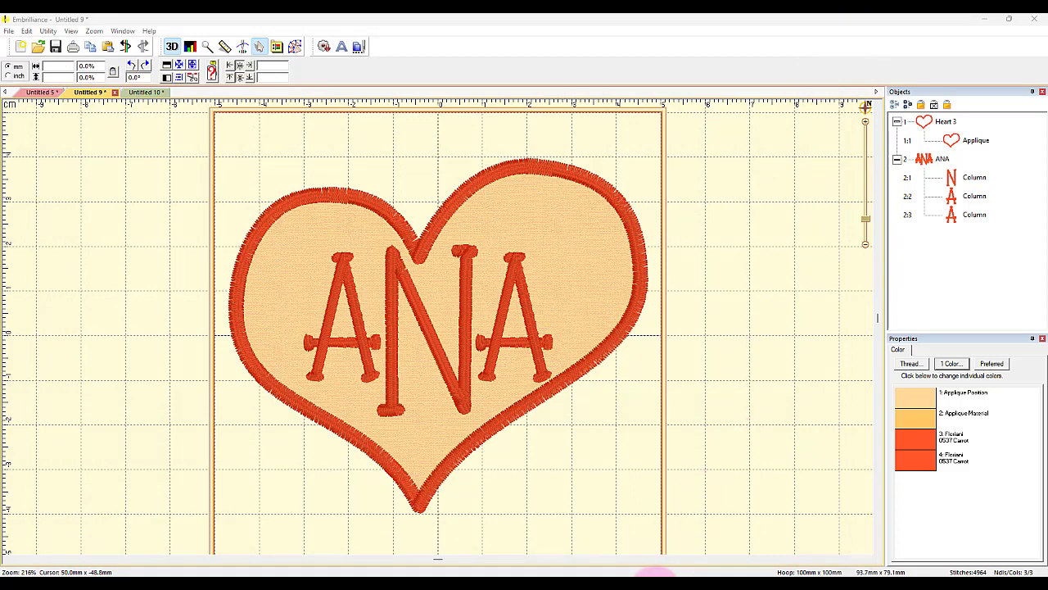
pyautogui.click(656, 587)
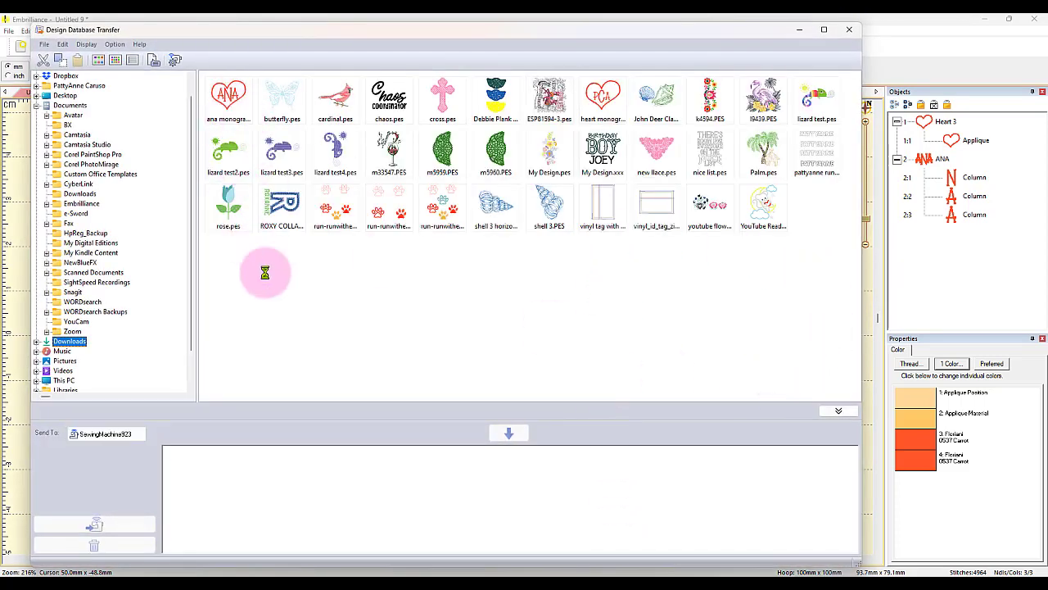
# Add the newly saved heart monogram to the writing list, transfer it to the network sewing machine and close the transfer program.
pyautogui.click(229, 98)
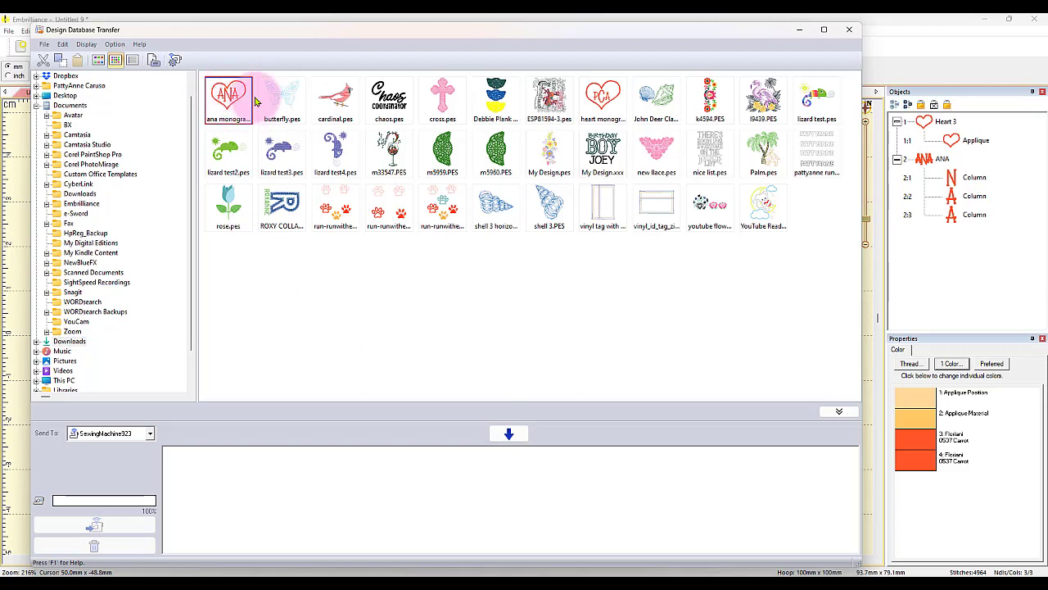
pyautogui.click(507, 438)
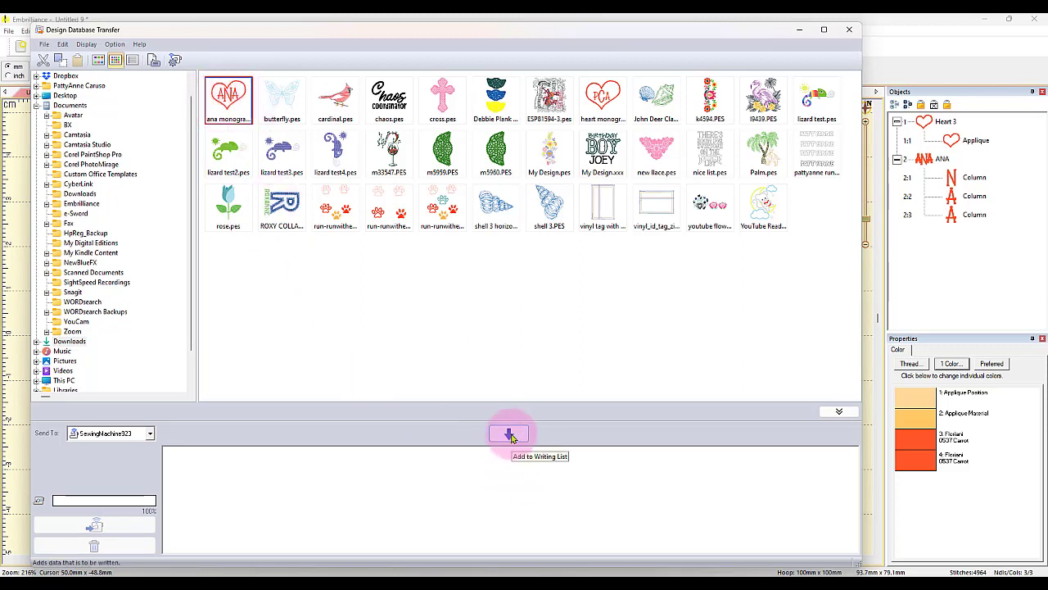
pyautogui.click(508, 434)
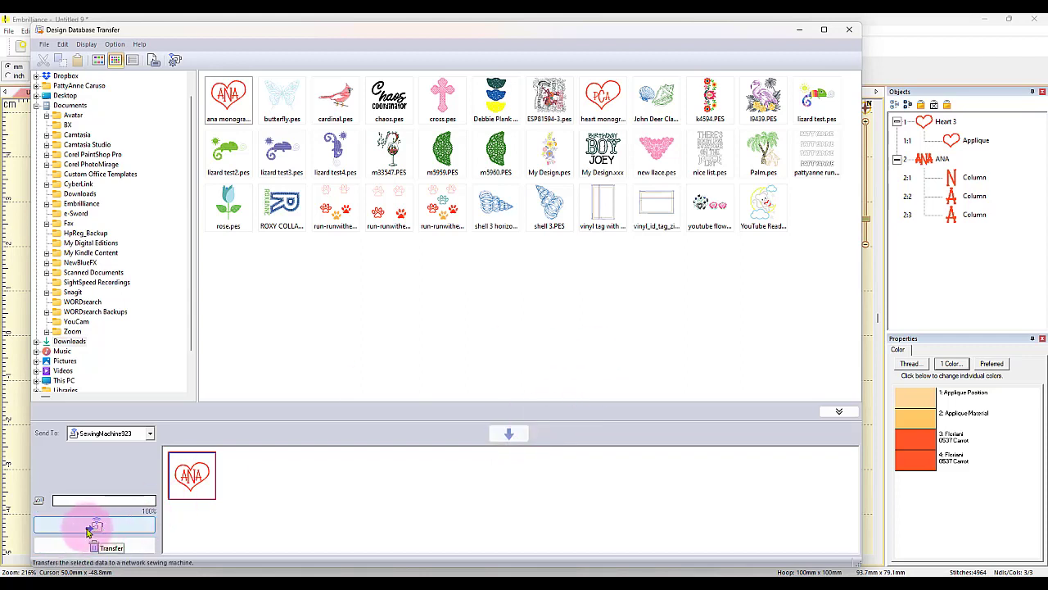
pyautogui.click(113, 527)
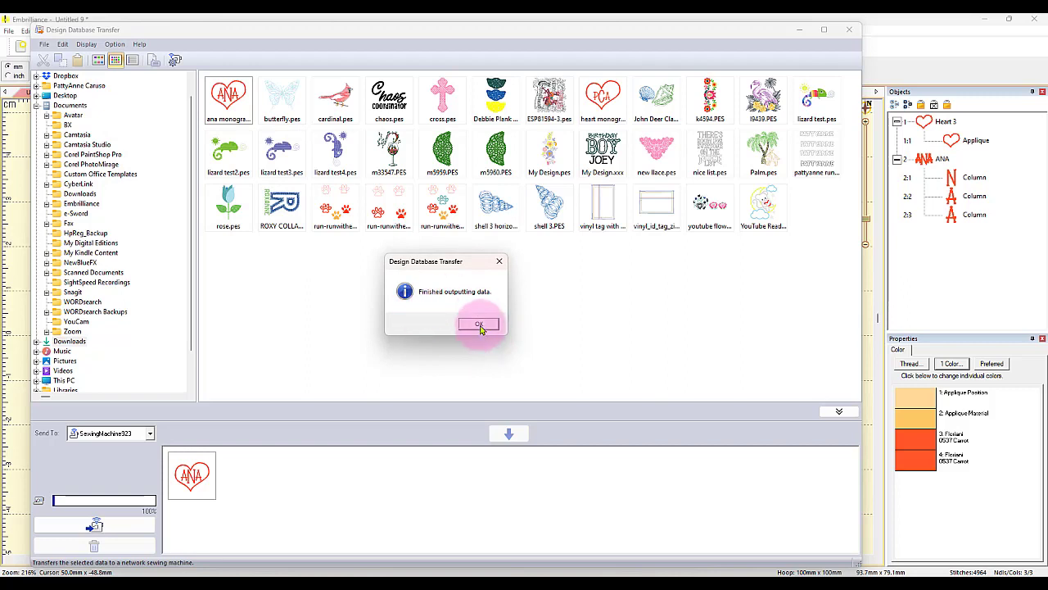
pyautogui.click(480, 325)
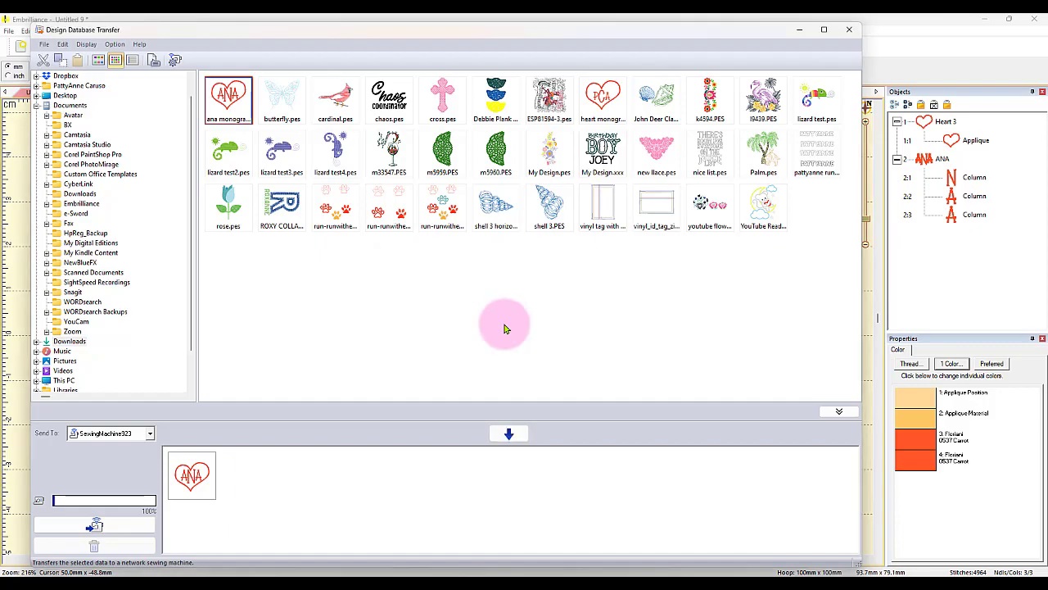
pyautogui.click(850, 34)
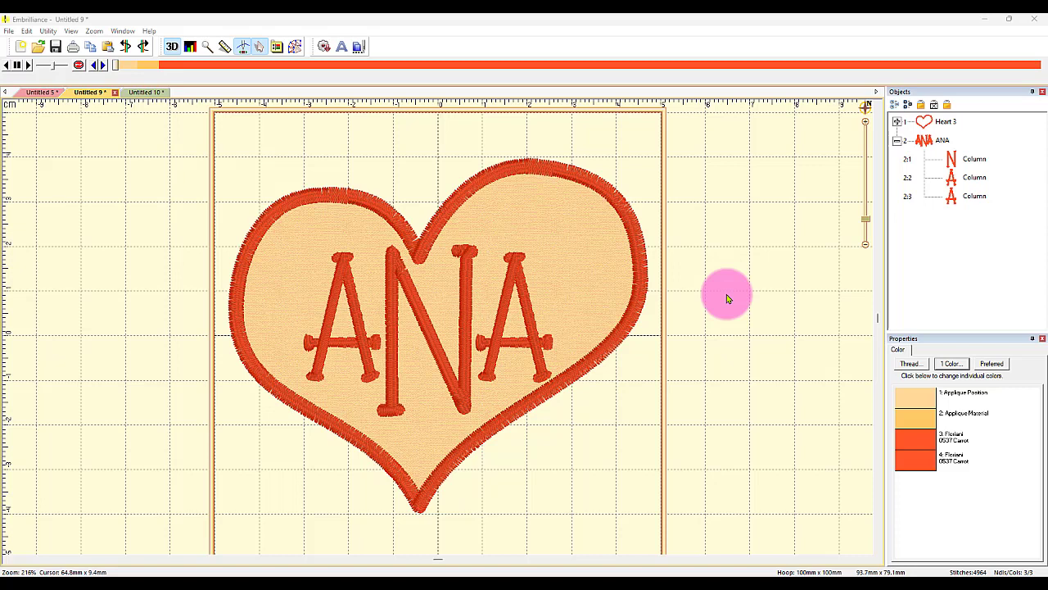
# In the Stitch Simulator, scrub from the applique outline through the lettering to examine the stitching sequence.
pyautogui.click(244, 48)
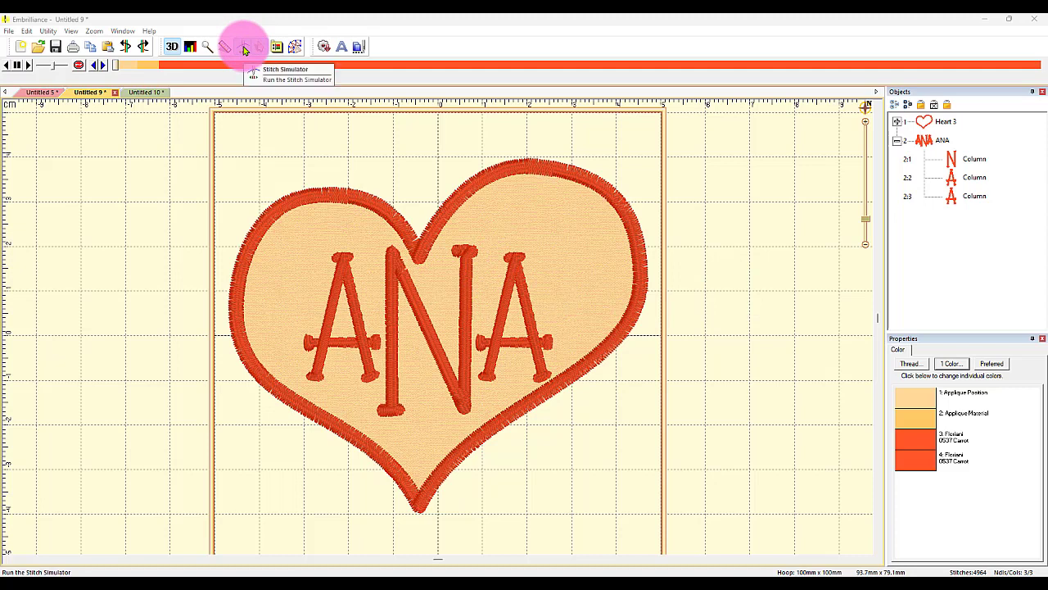
pyautogui.click(117, 64)
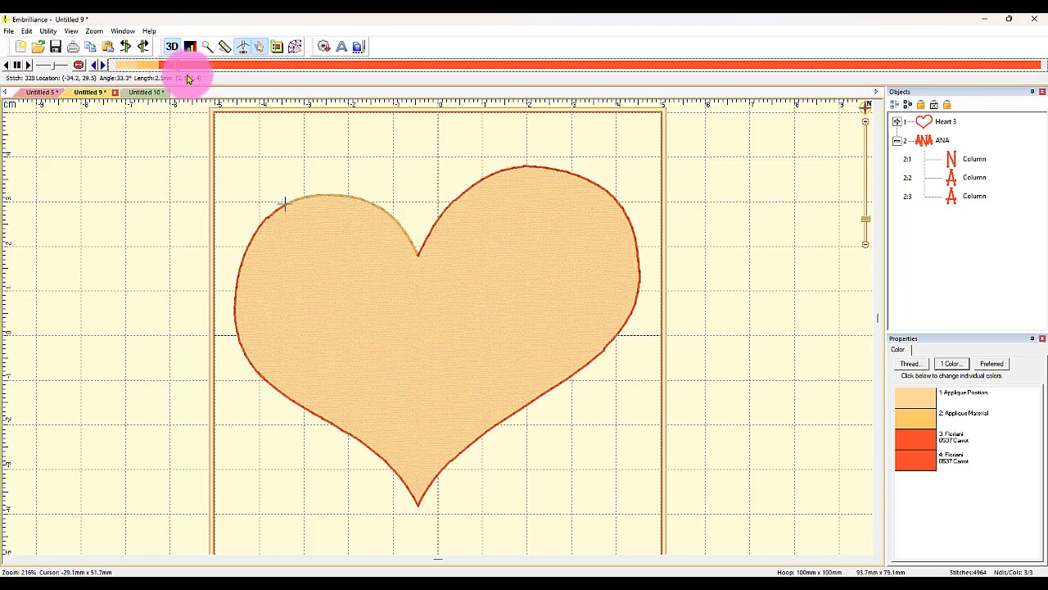
pyautogui.moveTo(207, 78); pyautogui.dragTo(976, 67)
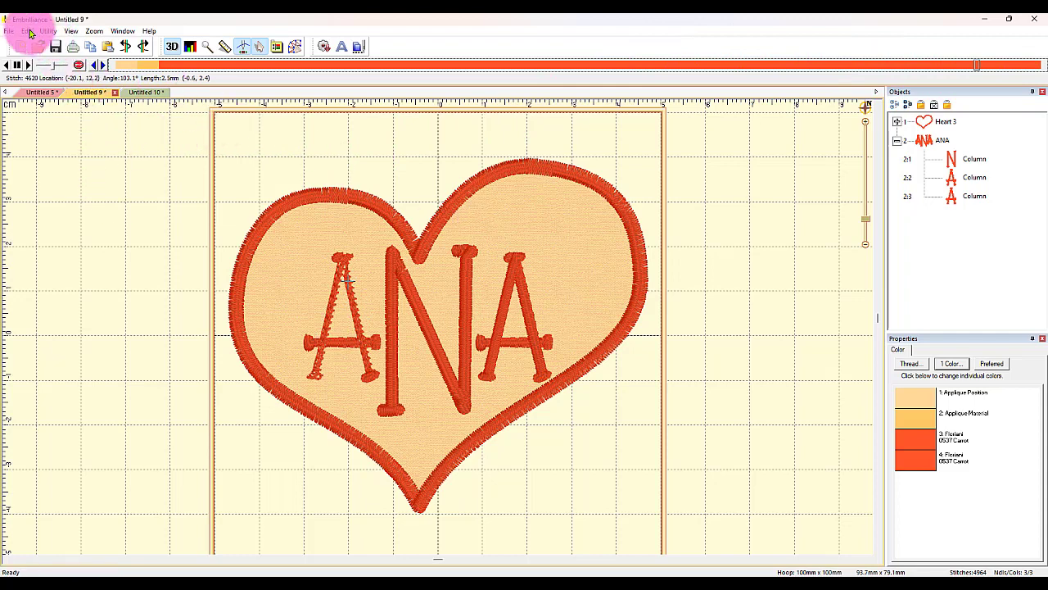
# Show the design's jump stitches and examine the jumps between the letter tops up close.
pyautogui.click(72, 33)
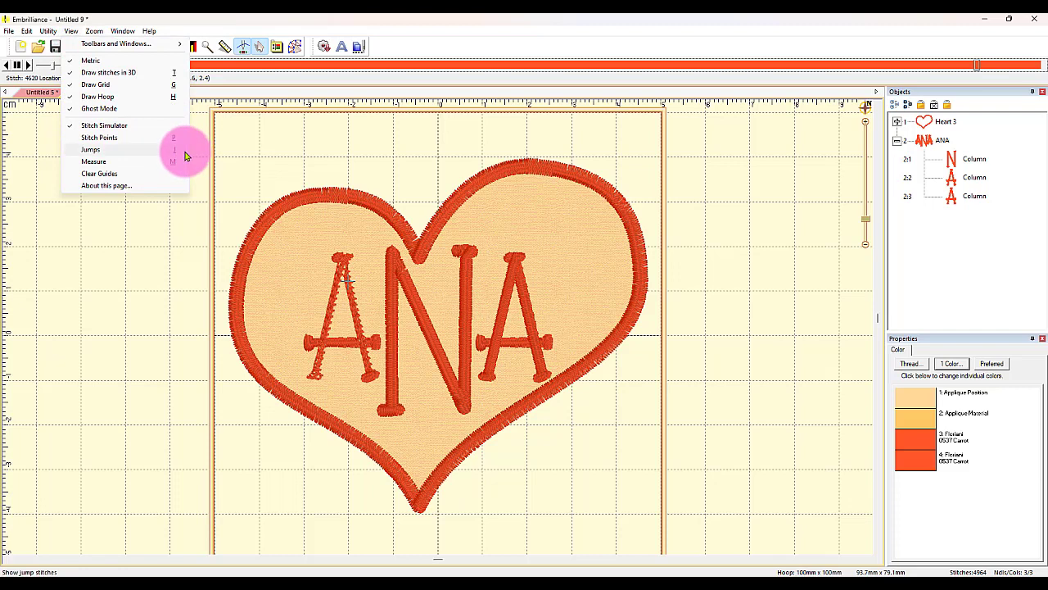
pyautogui.click(157, 154)
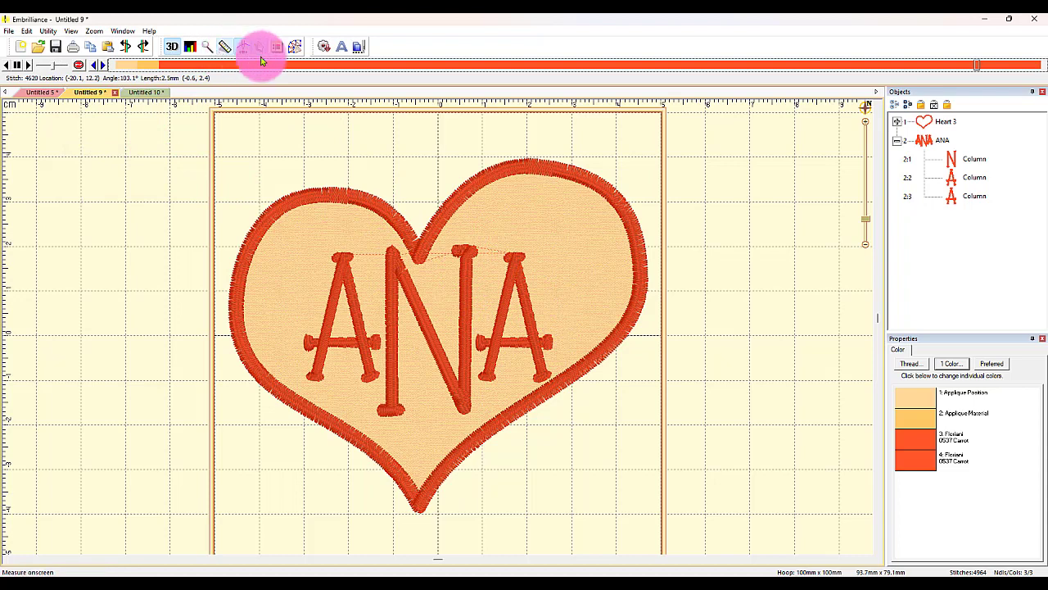
pyautogui.click(208, 45)
pyautogui.moveTo(287, 221); pyautogui.dragTo(513, 244)
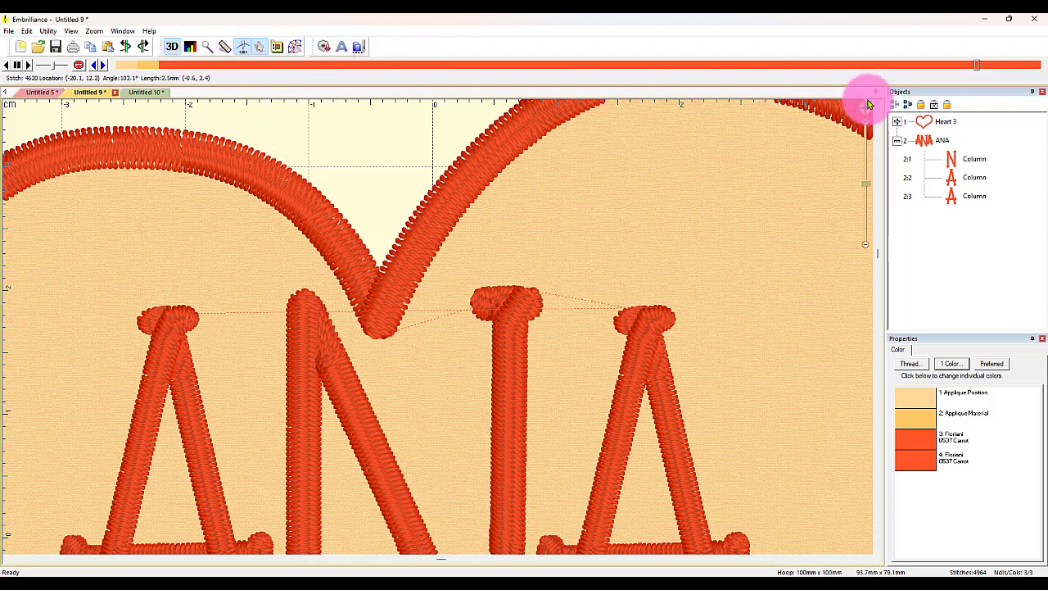
pyautogui.moveTo(870, 109)
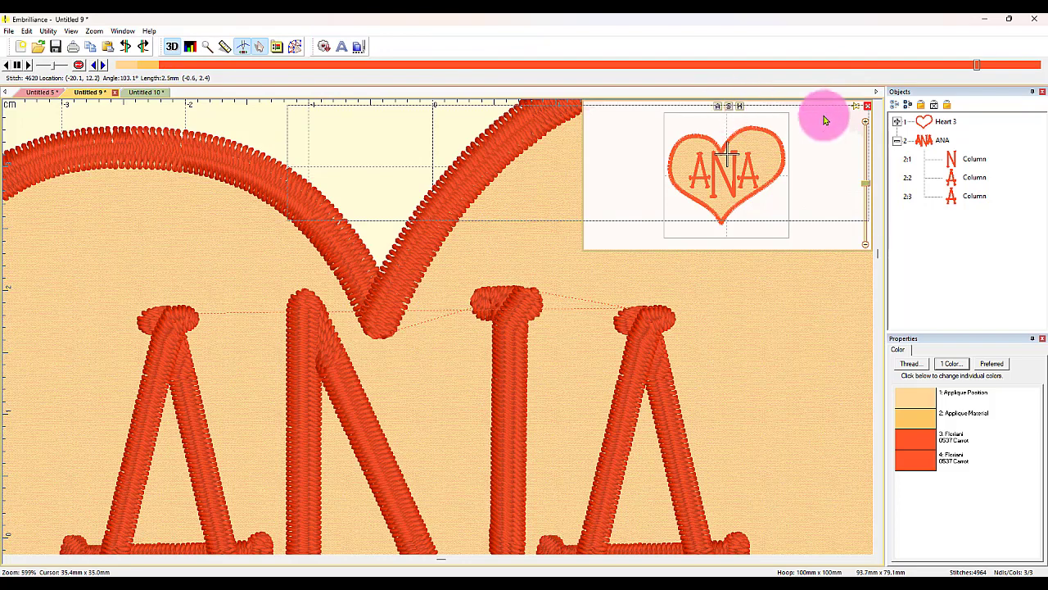
pyautogui.click(739, 105)
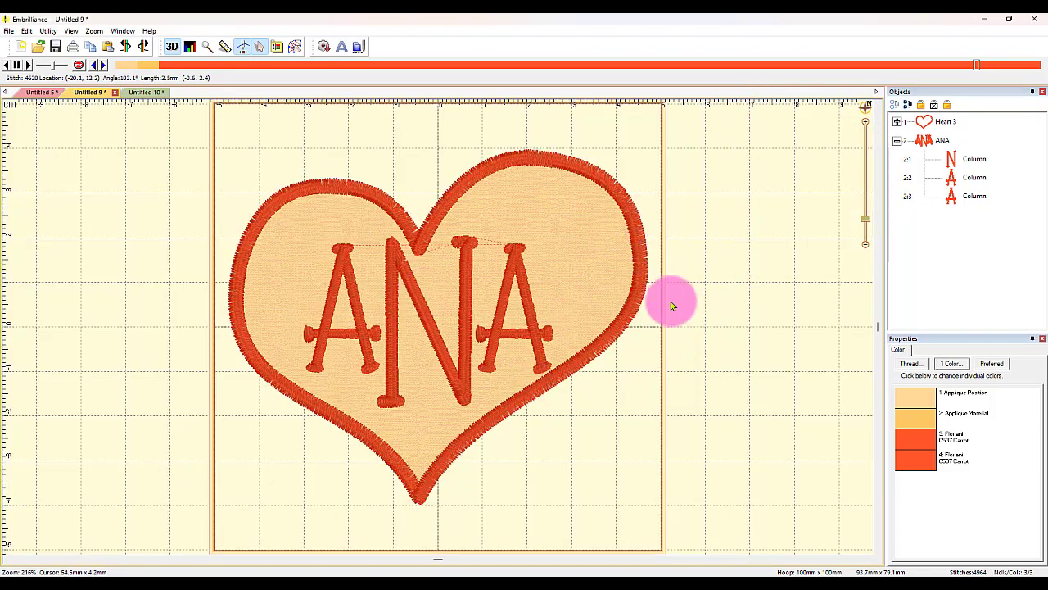
# Move the right-hand A to the first position in the lettering group, before the N, and deselect it.
pyautogui.click(954, 159)
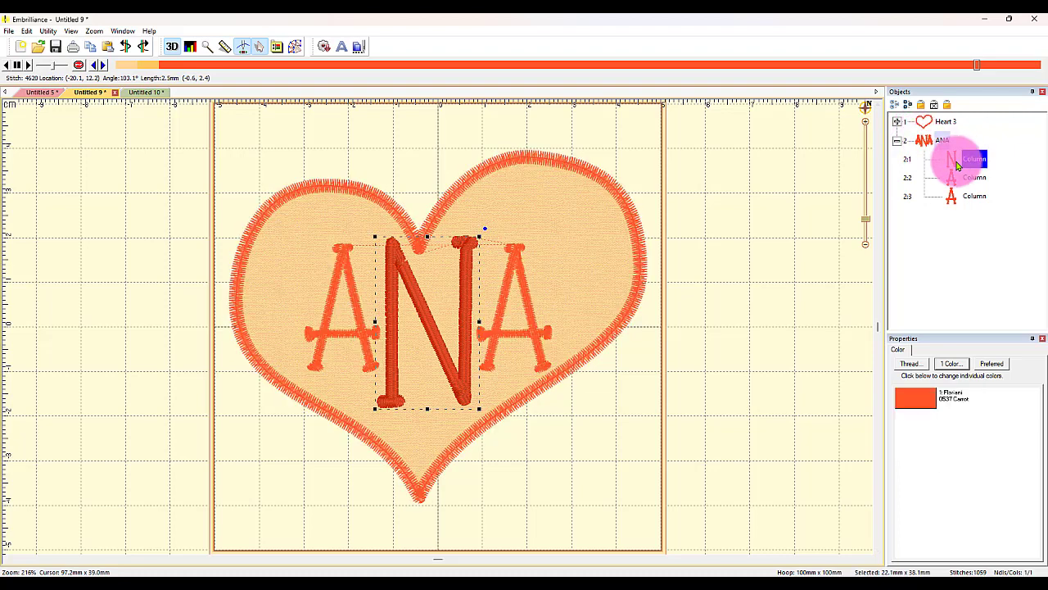
pyautogui.click(357, 305)
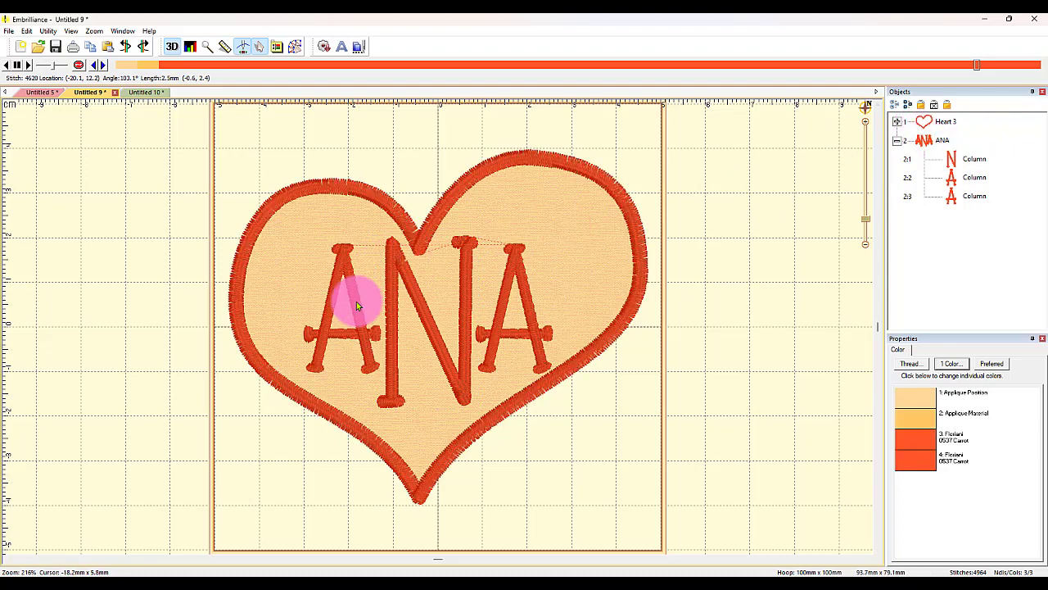
pyautogui.click(964, 198)
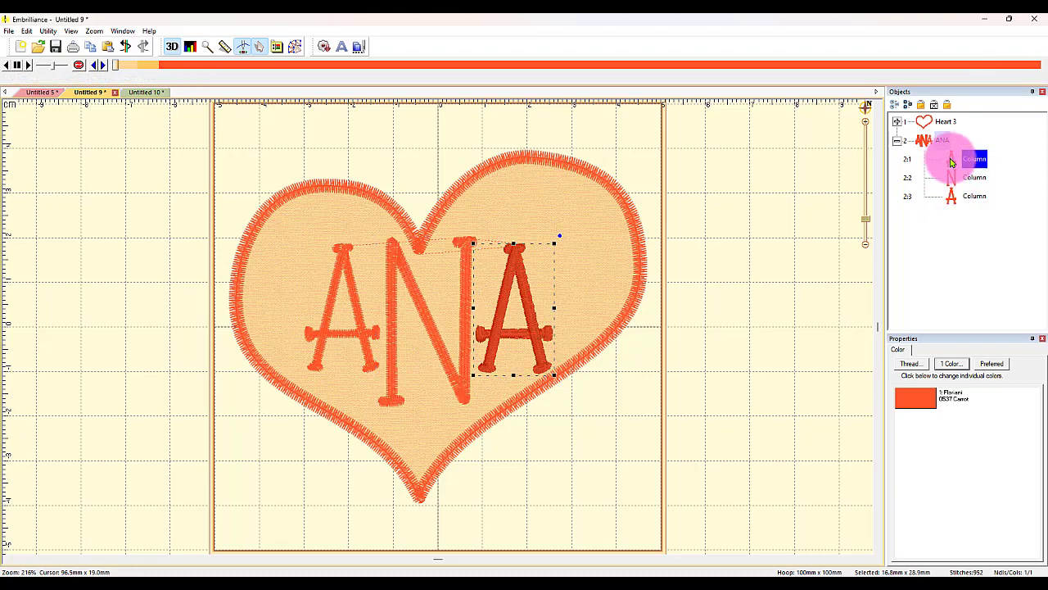
pyautogui.click(983, 225)
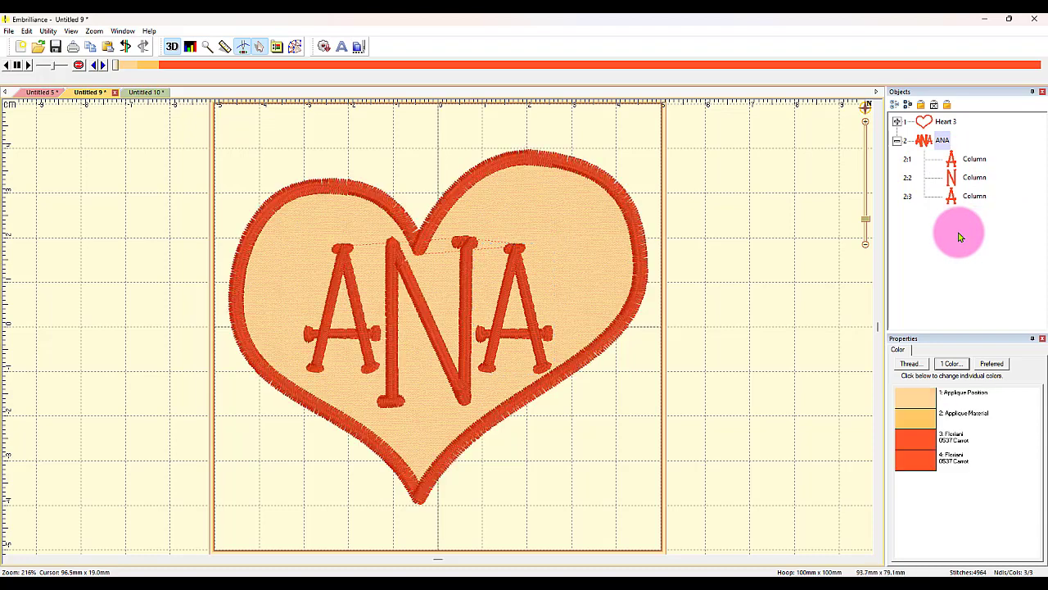
# Select the three letters one after another in object order to check their stitching sequence.
pyautogui.click(970, 159)
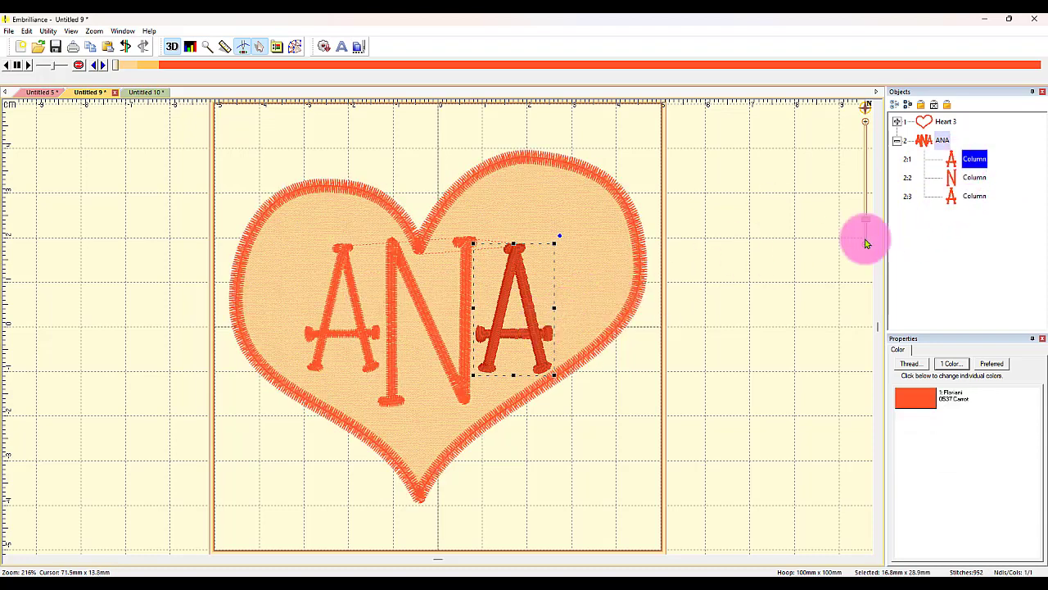
pyautogui.click(972, 178)
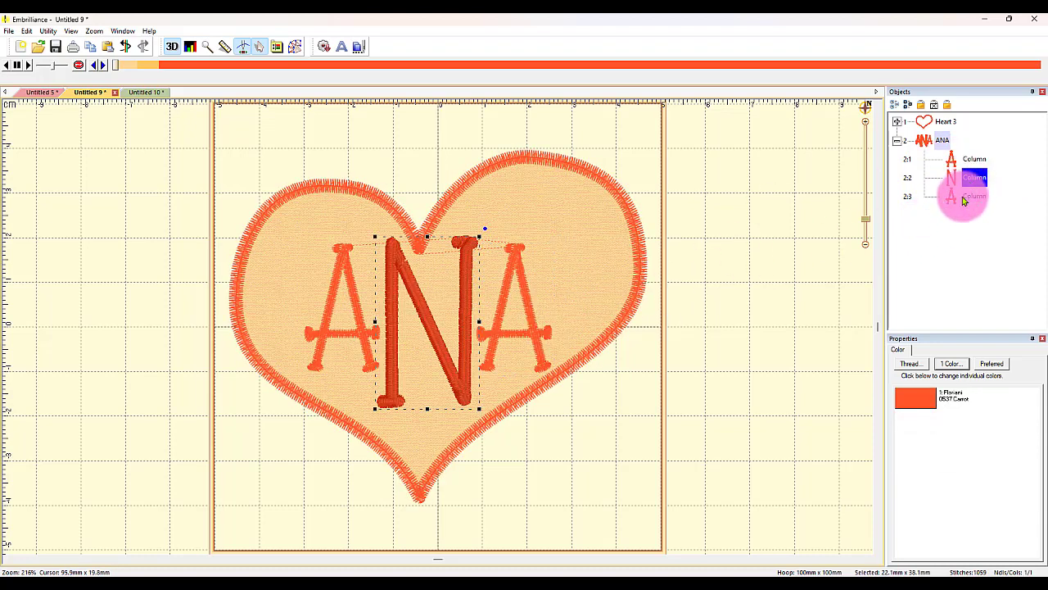
pyautogui.click(966, 197)
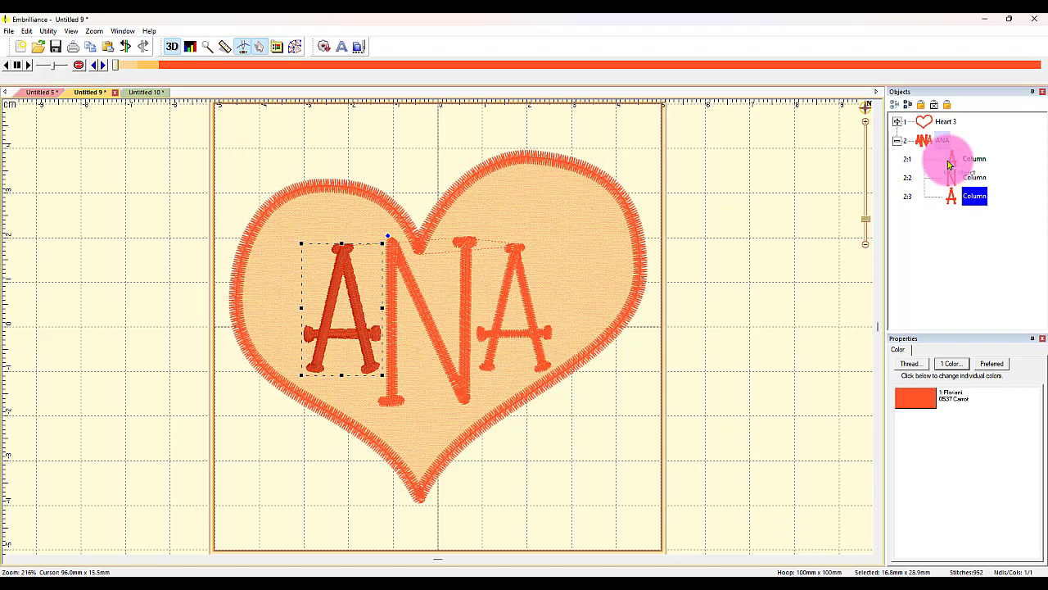
# Reorder the lettering group so the left A comes first, the N second and the right-hand A last.
pyautogui.click(950, 163)
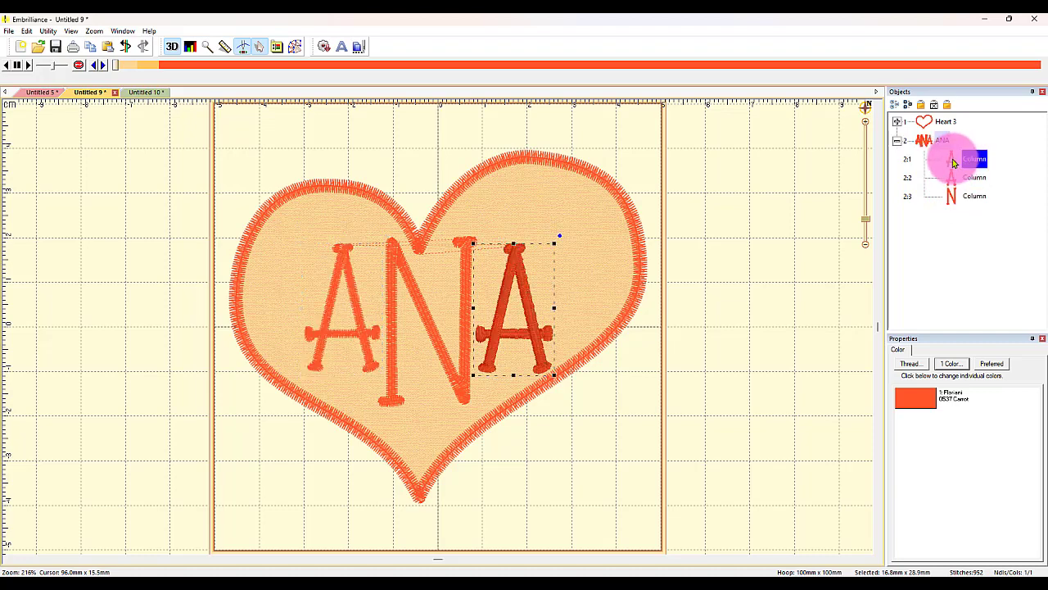
pyautogui.moveTo(955, 206); pyautogui.dragTo(953, 163)
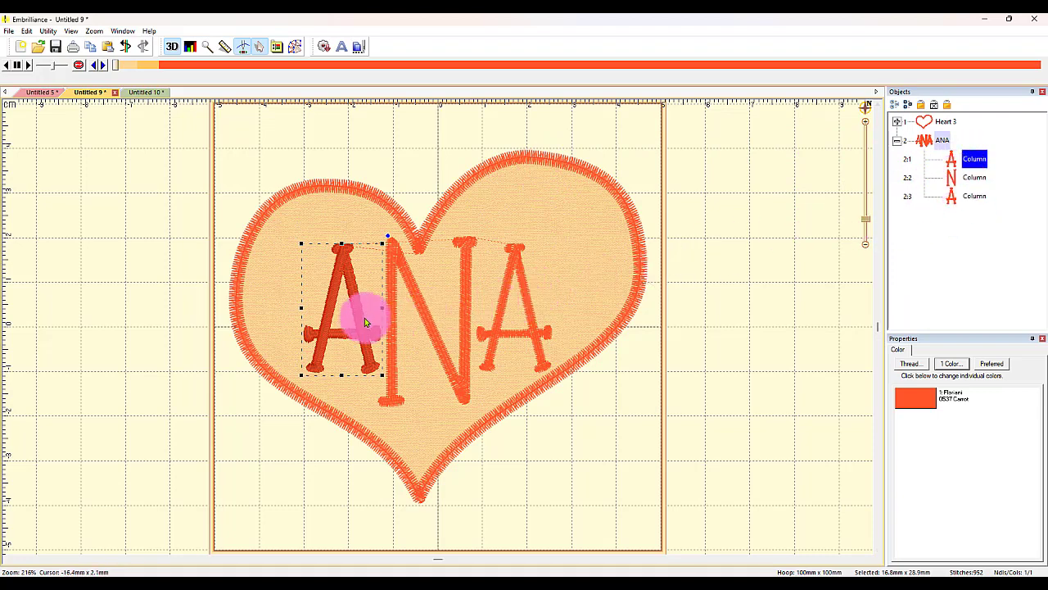
pyautogui.click(973, 198)
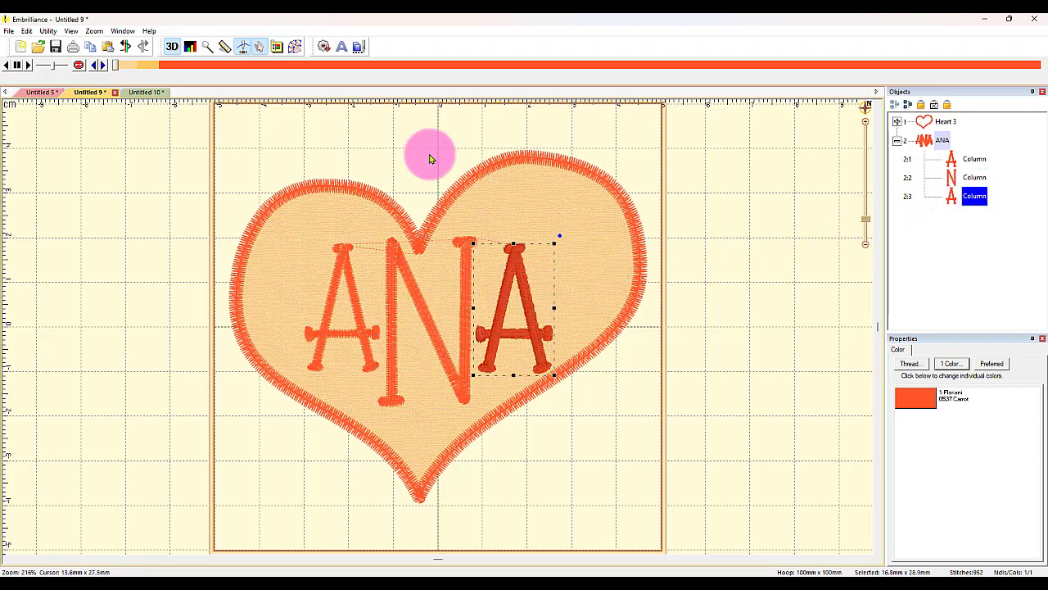
# Examine the jump stitches between the letter tops up close, and return to the full hoop view.
pyautogui.click(209, 50)
pyautogui.moveTo(304, 204); pyautogui.dragTo(548, 278)
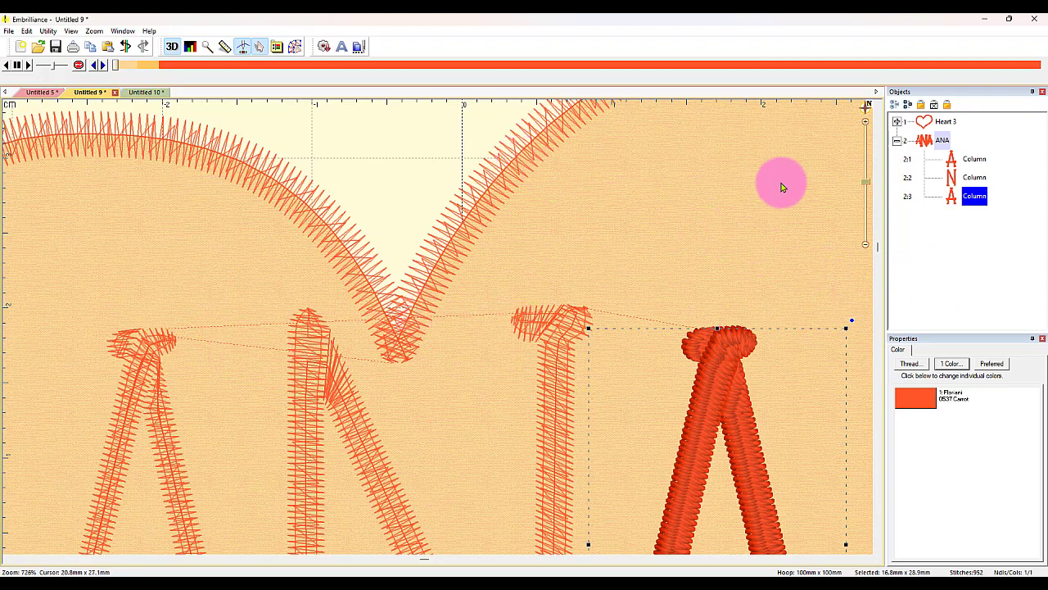
pyautogui.click(865, 110)
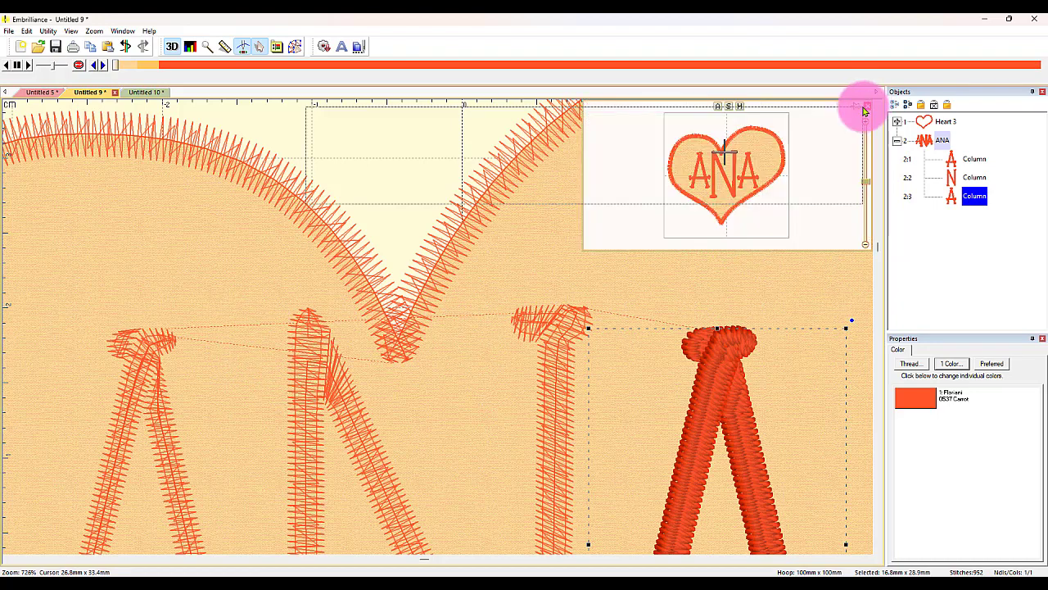
pyautogui.click(741, 107)
pyautogui.click(936, 194)
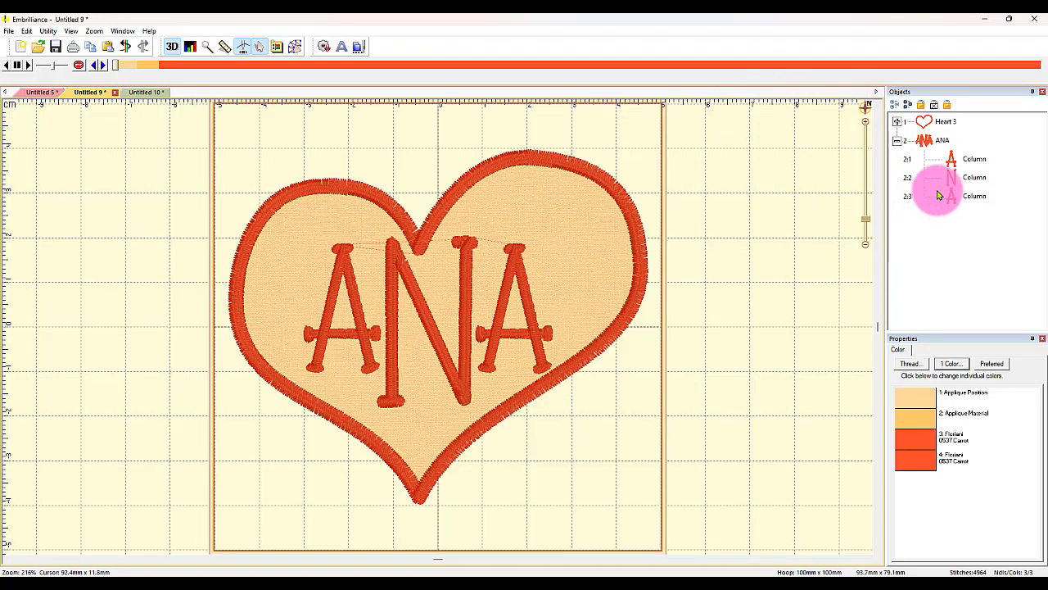
pyautogui.click(940, 140)
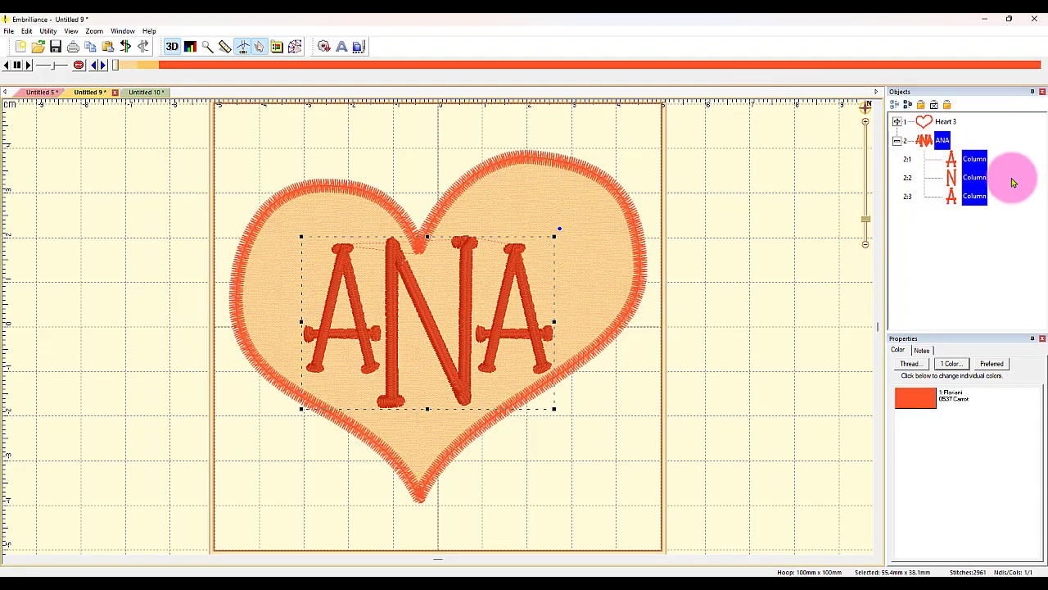
pyautogui.click(48, 31)
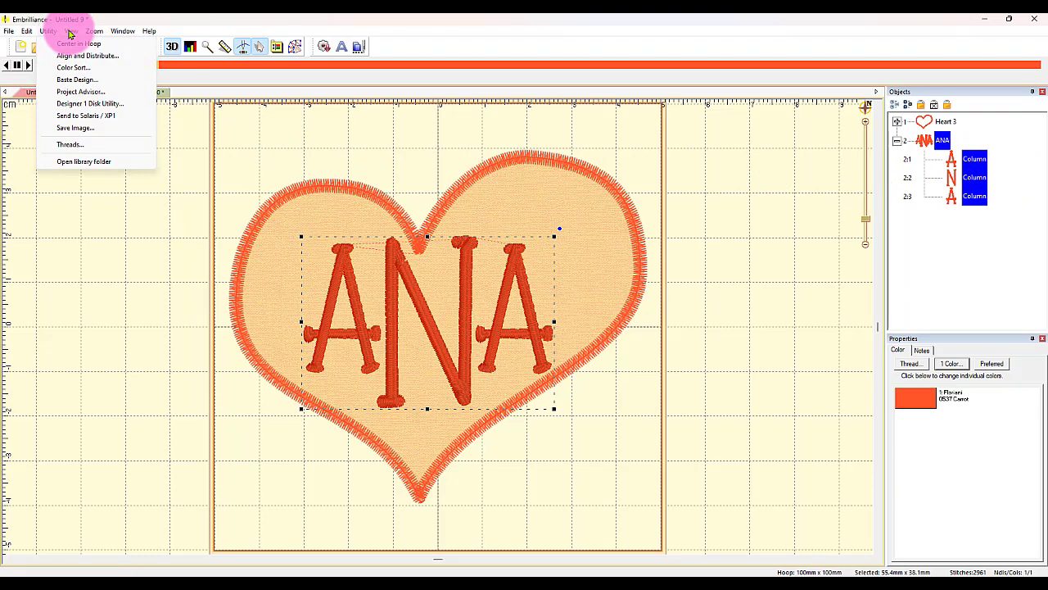
pyautogui.click(26, 34)
pyautogui.click(25, 33)
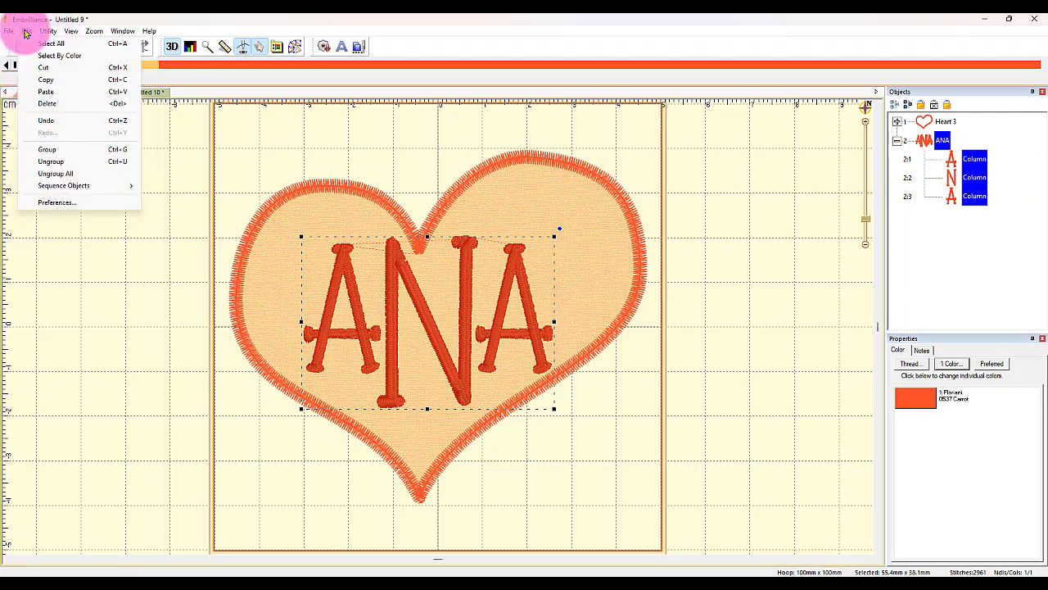
pyautogui.moveTo(45, 35)
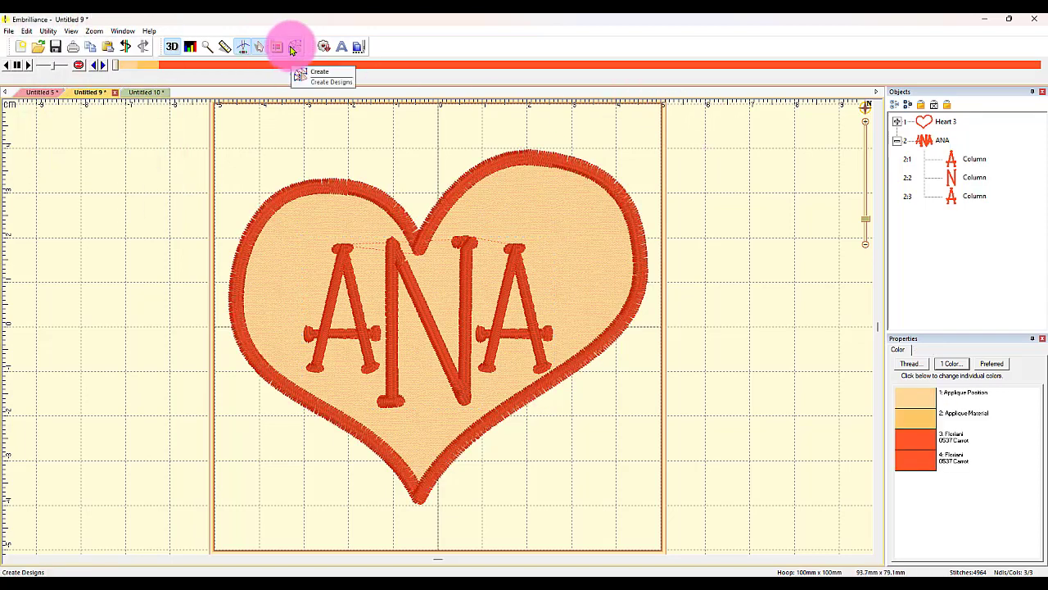
# Switch to Create mode, locate the Auto Entry/Exit command for the selected lettering group, and clear the selection.
pyautogui.click(293, 47)
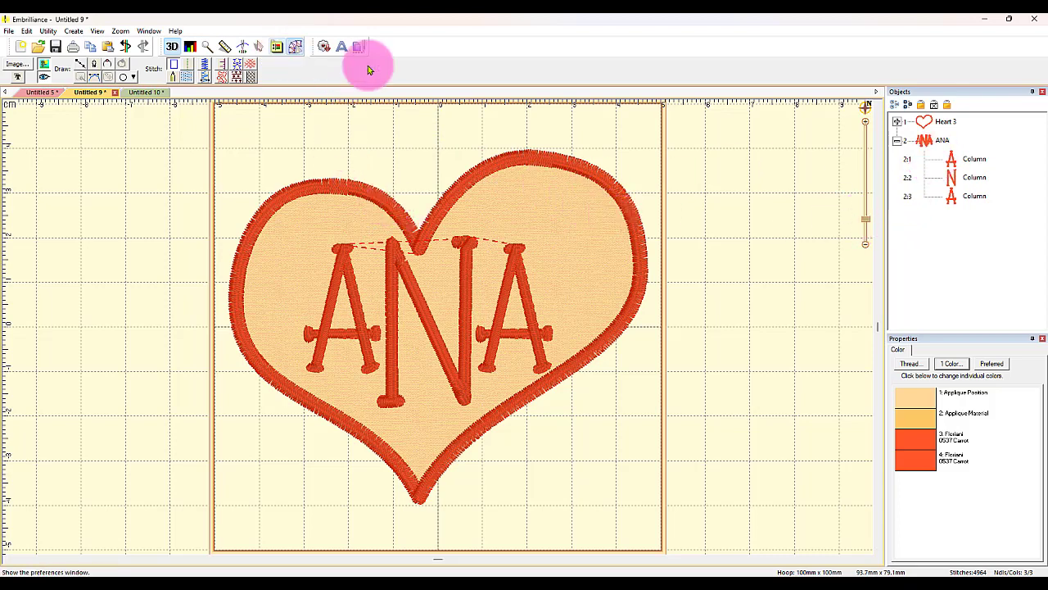
pyautogui.click(924, 140)
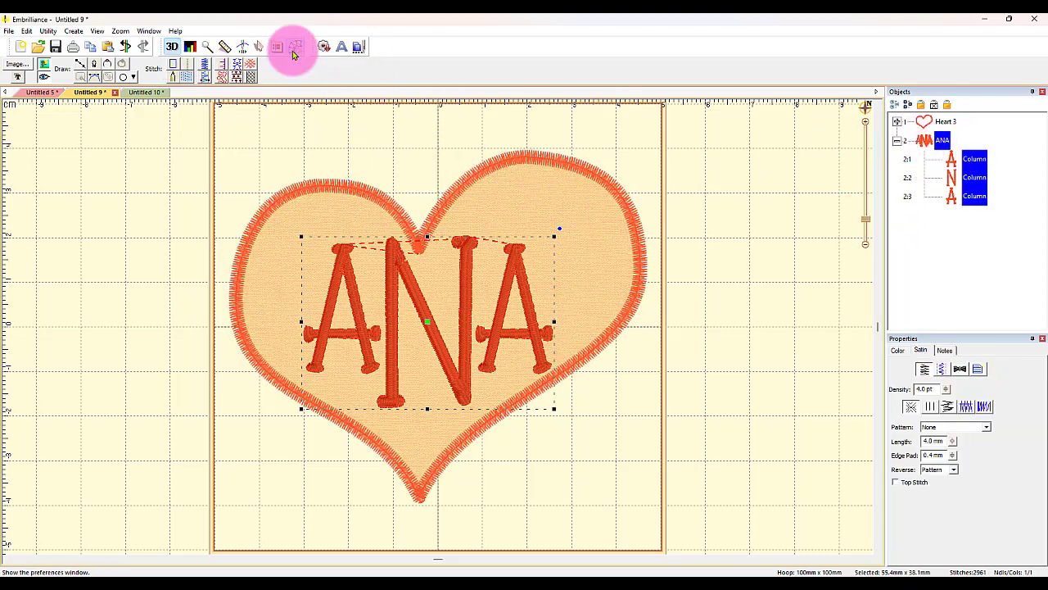
pyautogui.click(72, 31)
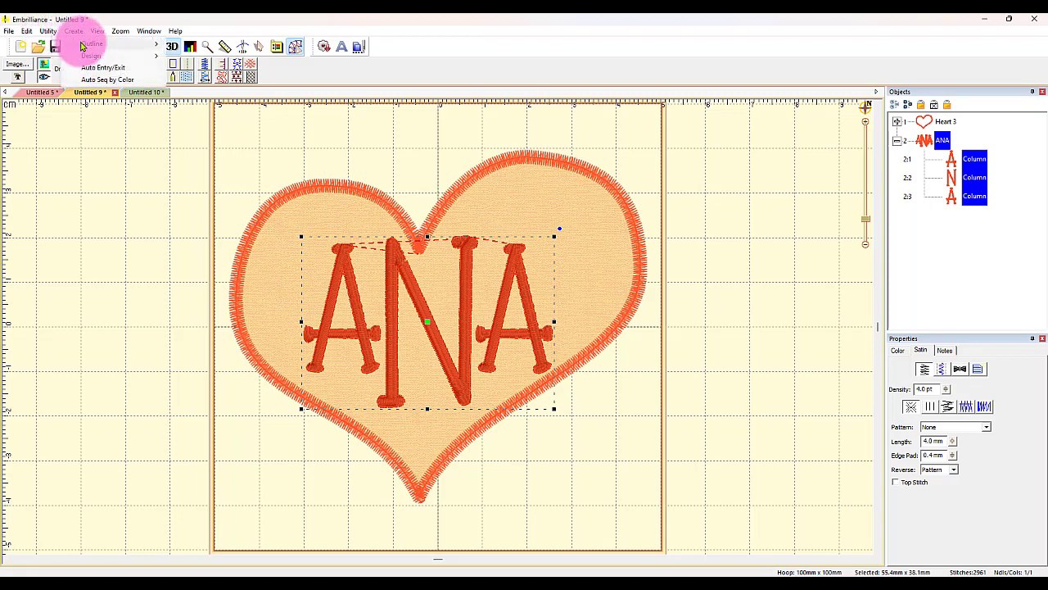
pyautogui.click(102, 68)
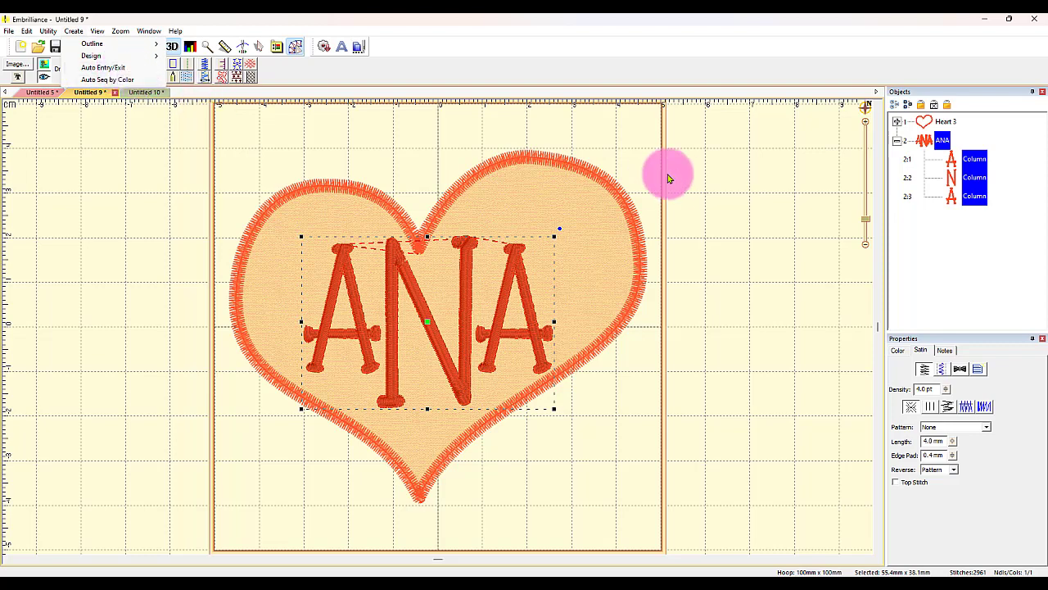
pyautogui.click(751, 194)
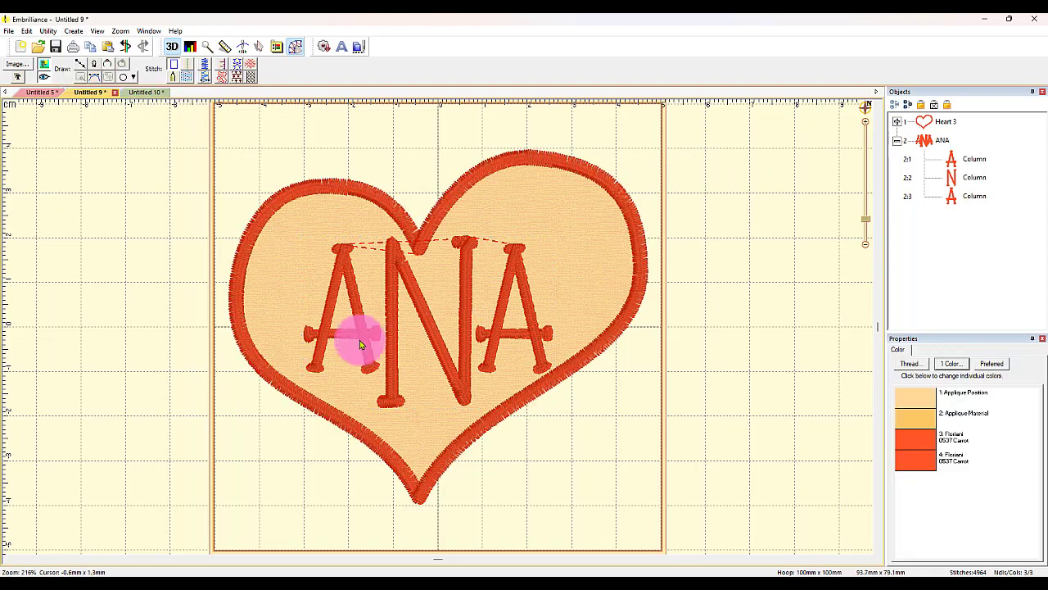
# Select the left A, the N and the right-hand A in turn to examine where each connects to its jumps.
pyautogui.click(354, 310)
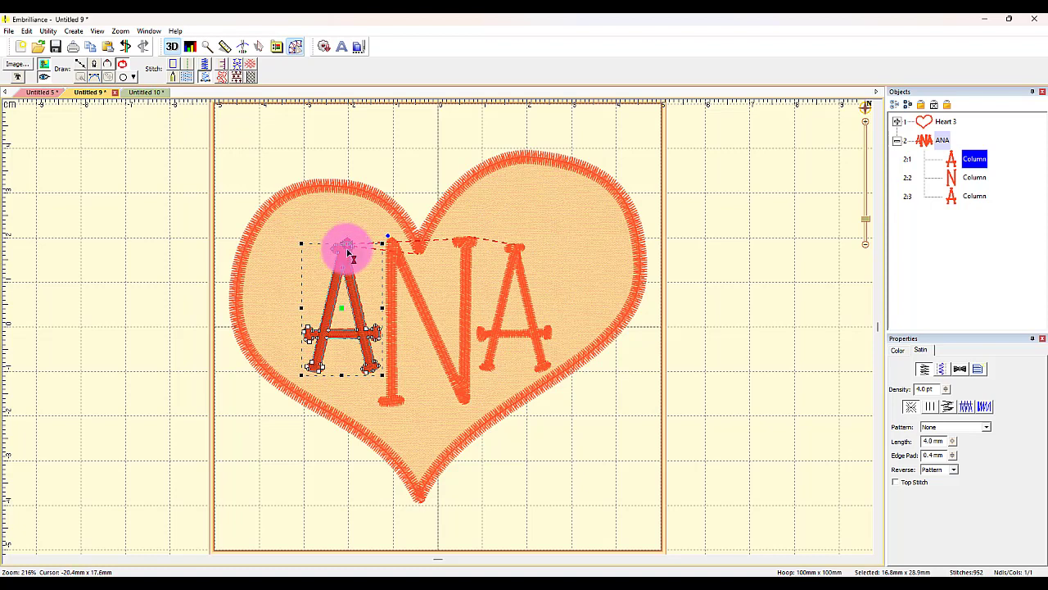
pyautogui.click(394, 253)
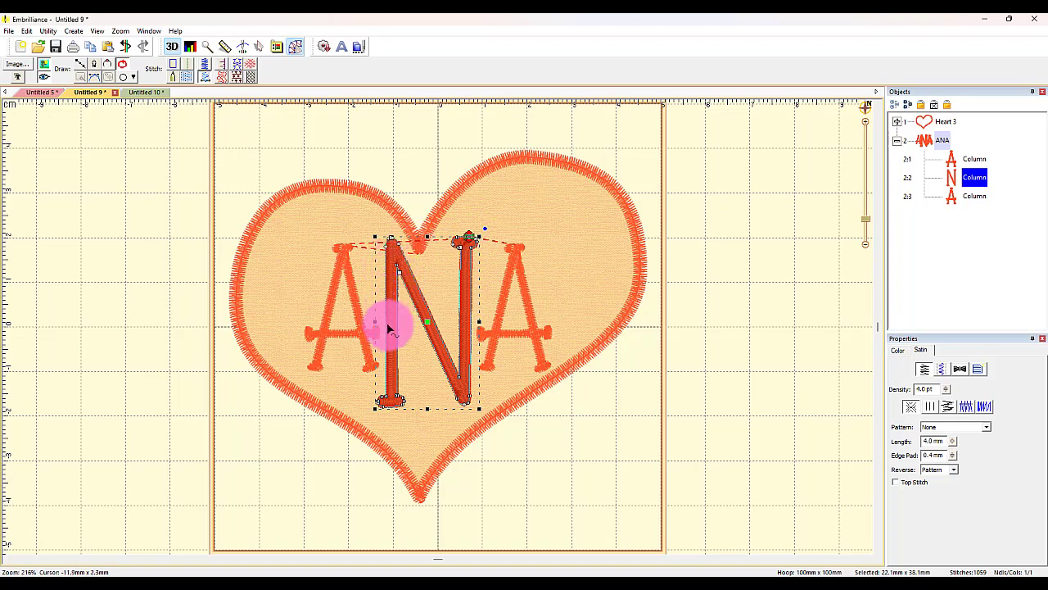
pyautogui.click(510, 256)
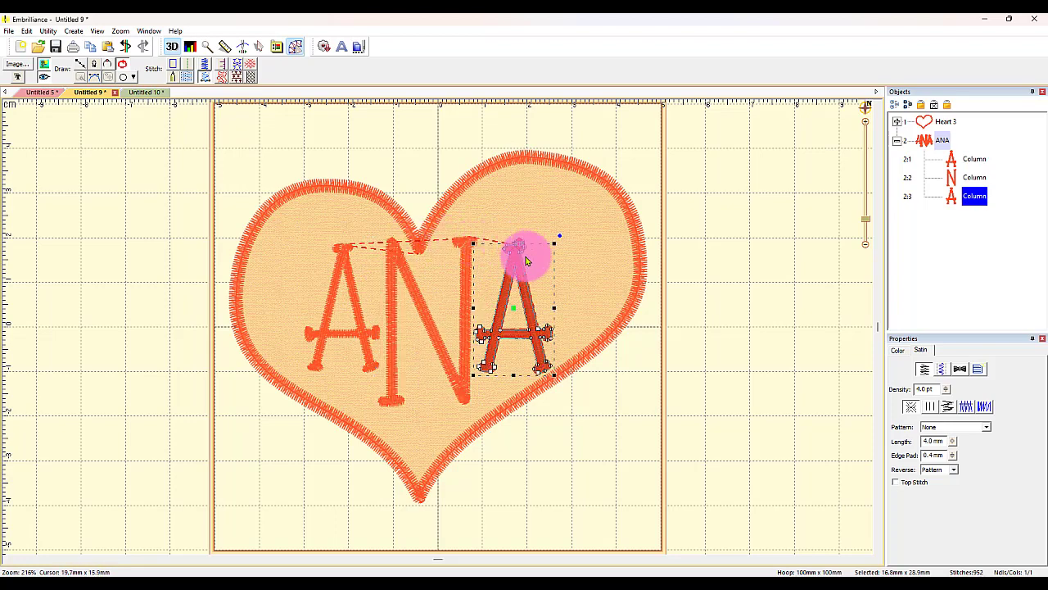
# Apply Auto Entry/Exit to the whole lettering group and deselect it.
pyautogui.click(942, 140)
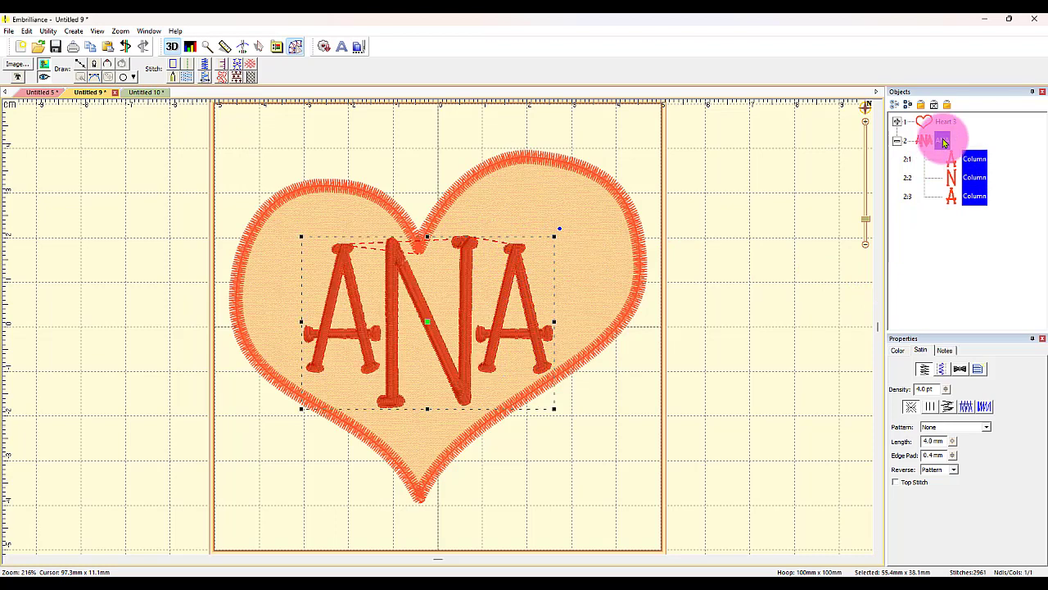
pyautogui.click(73, 31)
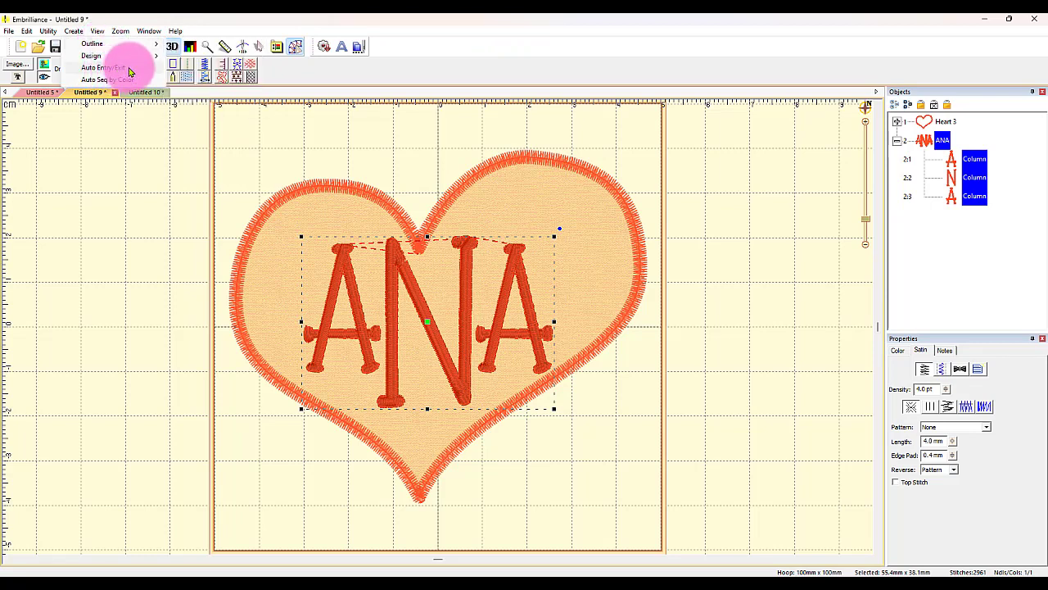
pyautogui.click(129, 71)
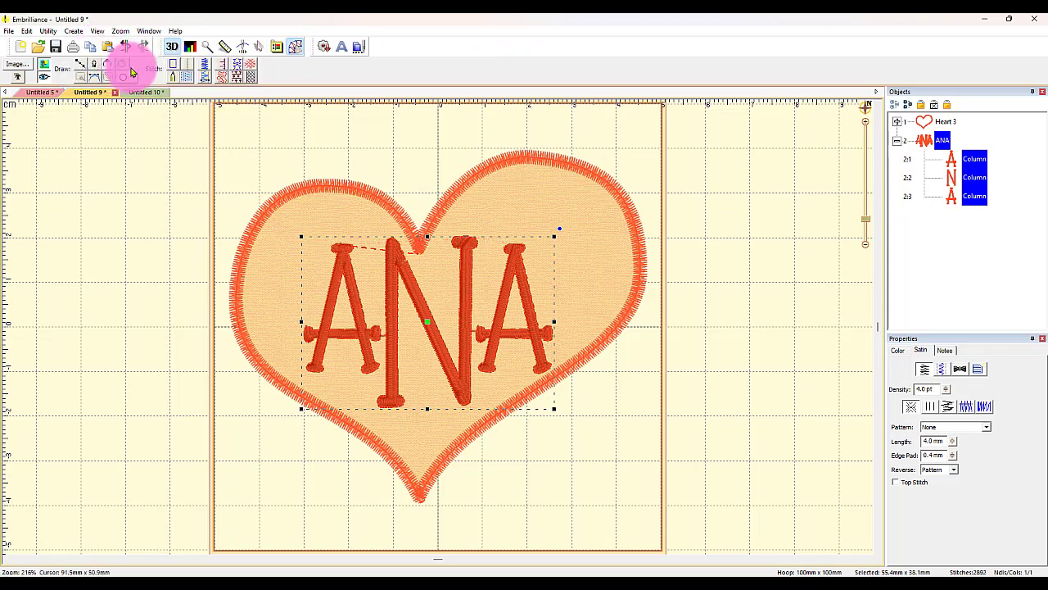
pyautogui.keyDown('alt'); pyautogui.click(410, 282); pyautogui.keyUp('alt')
pyautogui.click(737, 205)
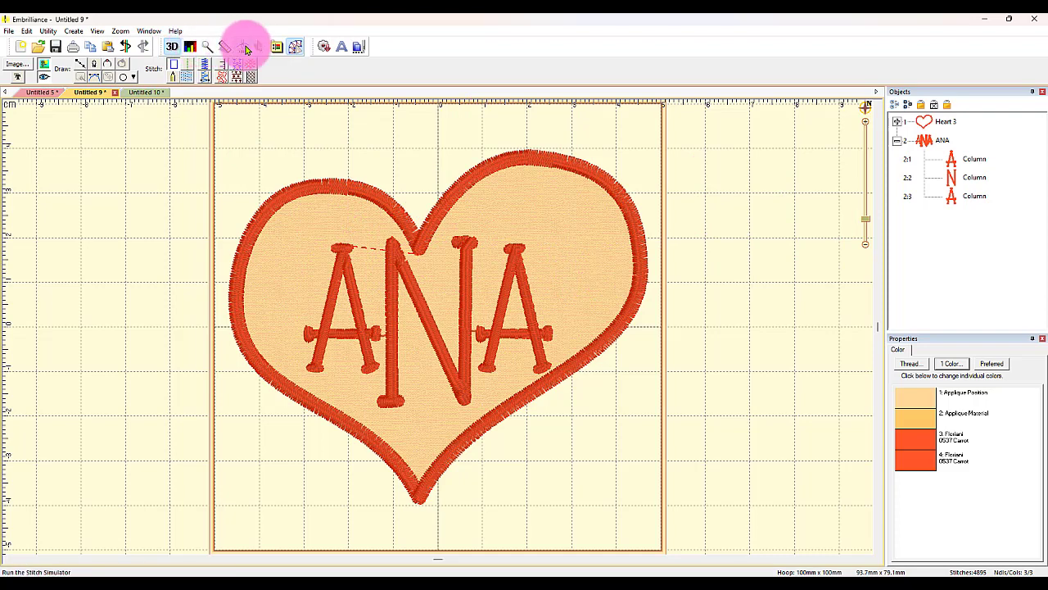
# Run the Stitch Simulator through the whole design to examine how the stitching passes from letter to letter.
pyautogui.click(295, 46)
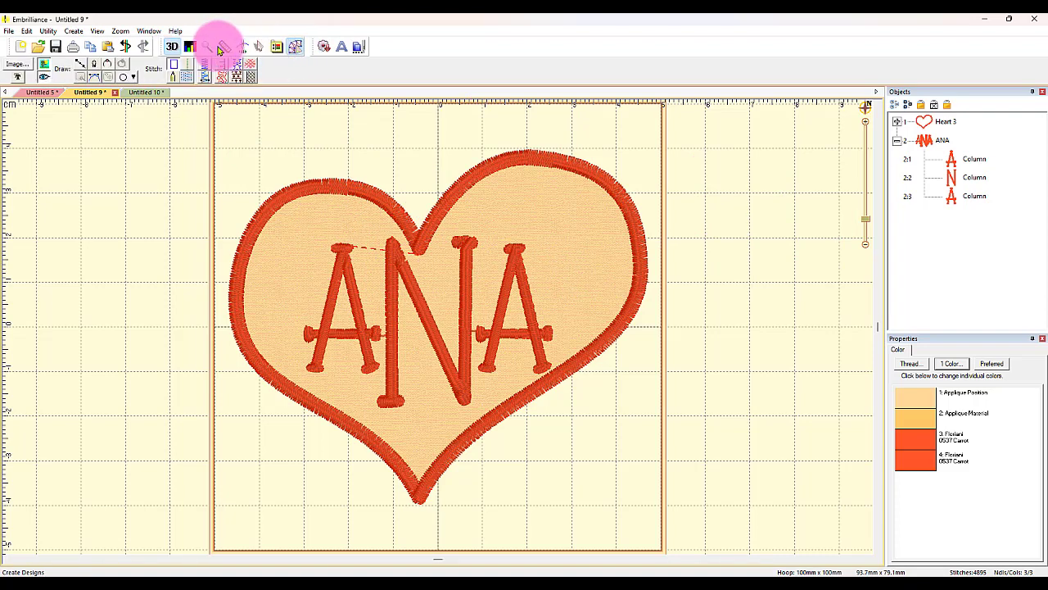
pyautogui.click(243, 48)
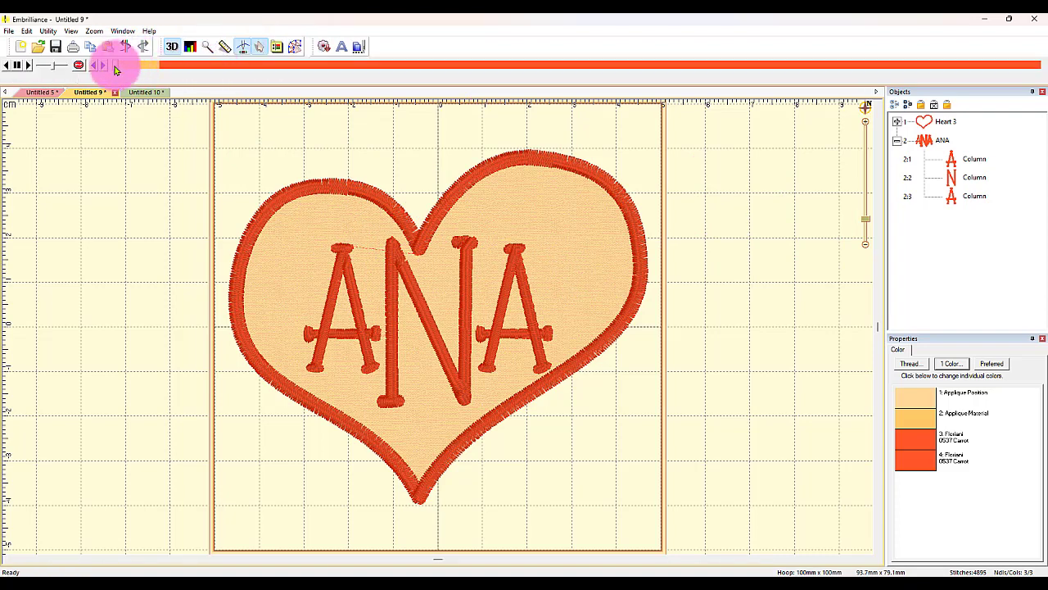
pyautogui.moveTo(116, 67)
pyautogui.mouseDown()
pyautogui.moveTo(584, 87)
pyautogui.moveTo(670, 76)
pyautogui.mouseUp()
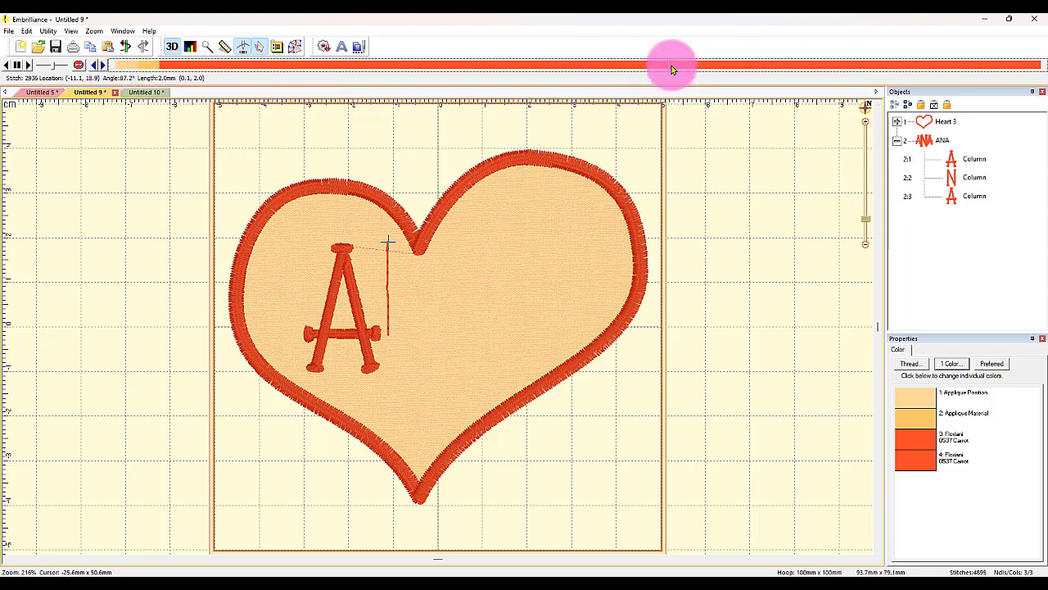
pyautogui.moveTo(669, 69); pyautogui.dragTo(1041, 49)
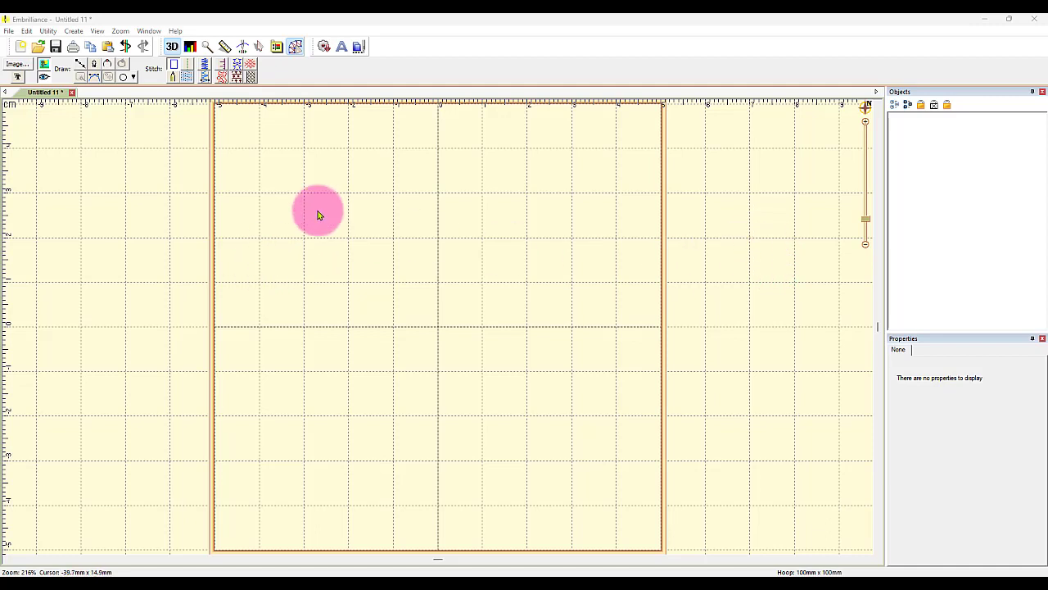
# In Create mode, import the rose outline image 16 (47) from the Vector-Rose-Outline-Icon-Design-9931839 folder as the background image.
pyautogui.click(294, 46)
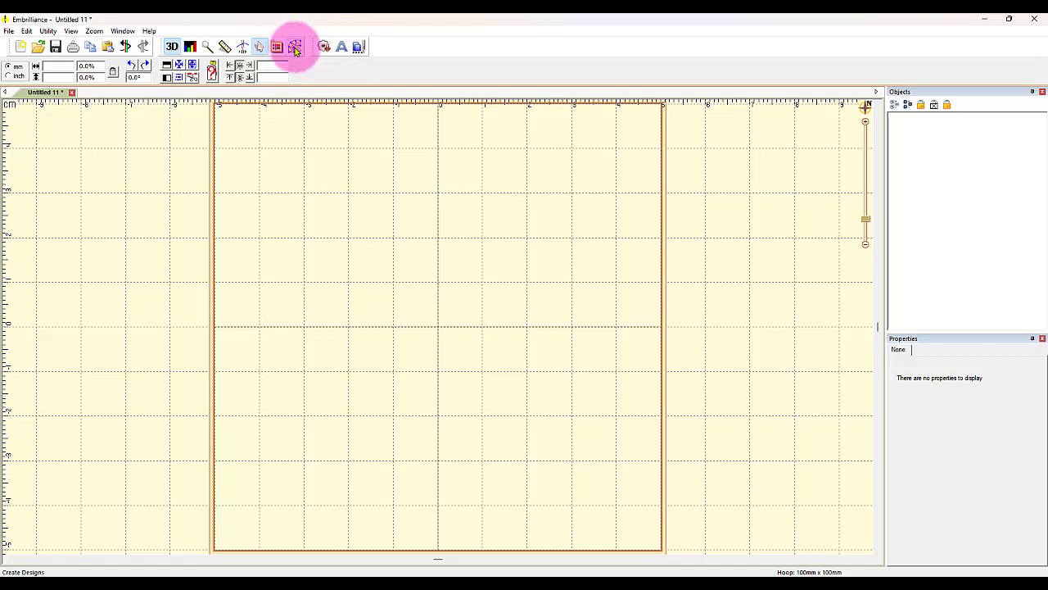
pyautogui.click(296, 47)
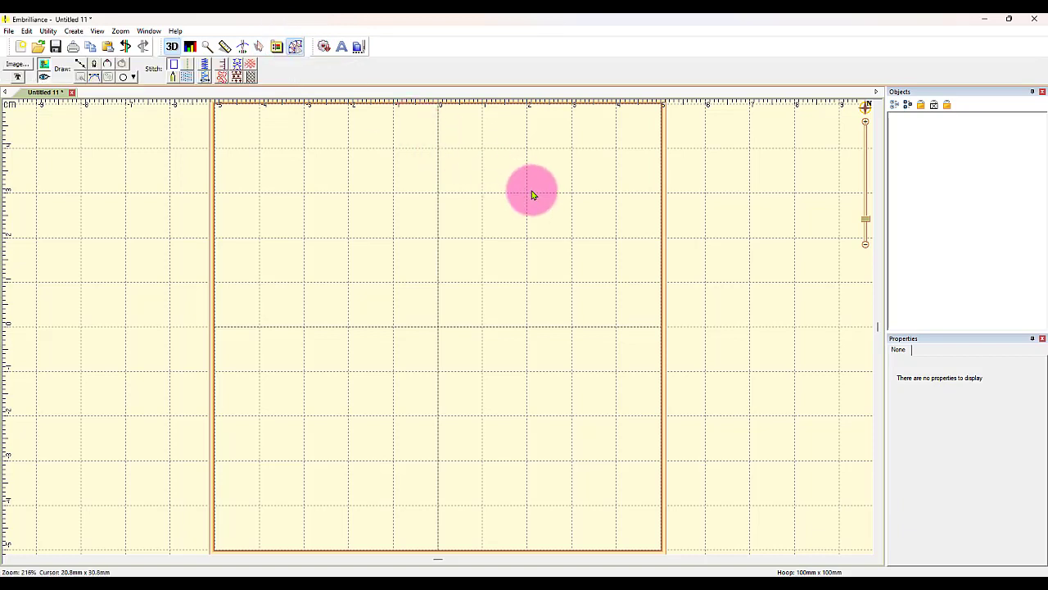
pyautogui.click(20, 66)
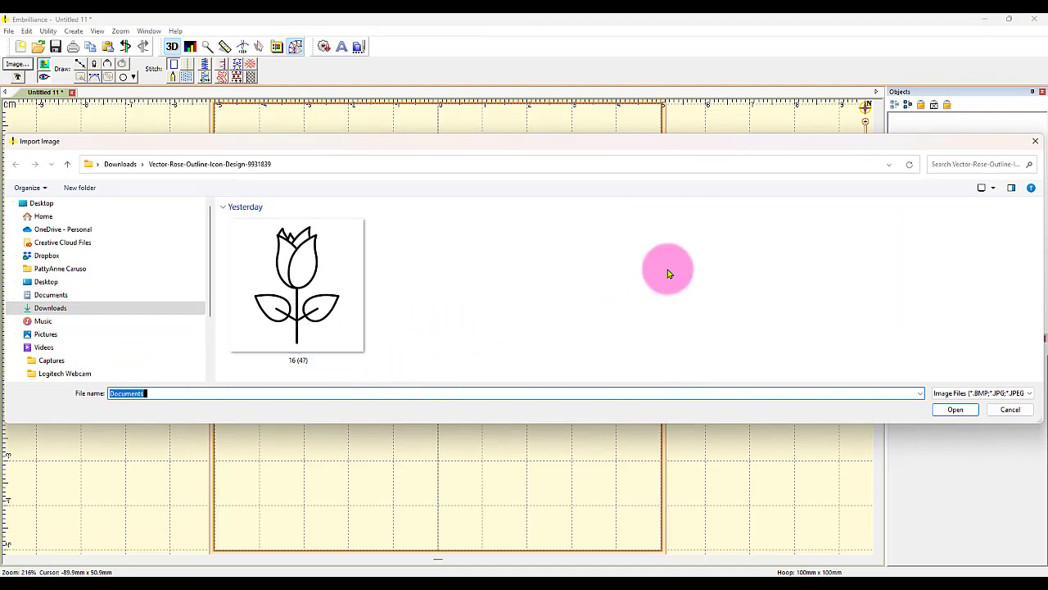
pyautogui.click(286, 260)
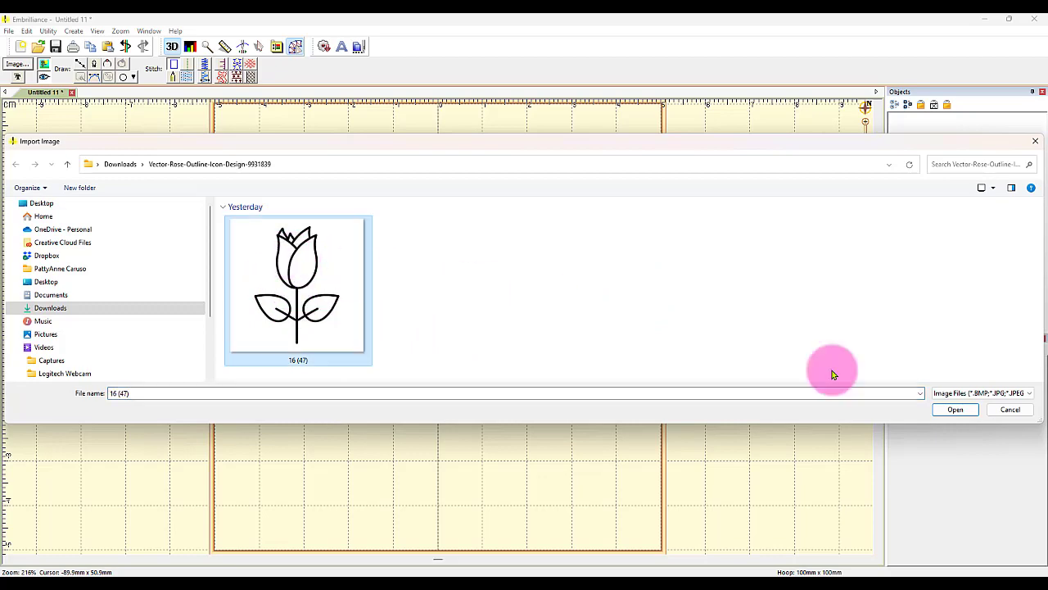
pyautogui.click(955, 409)
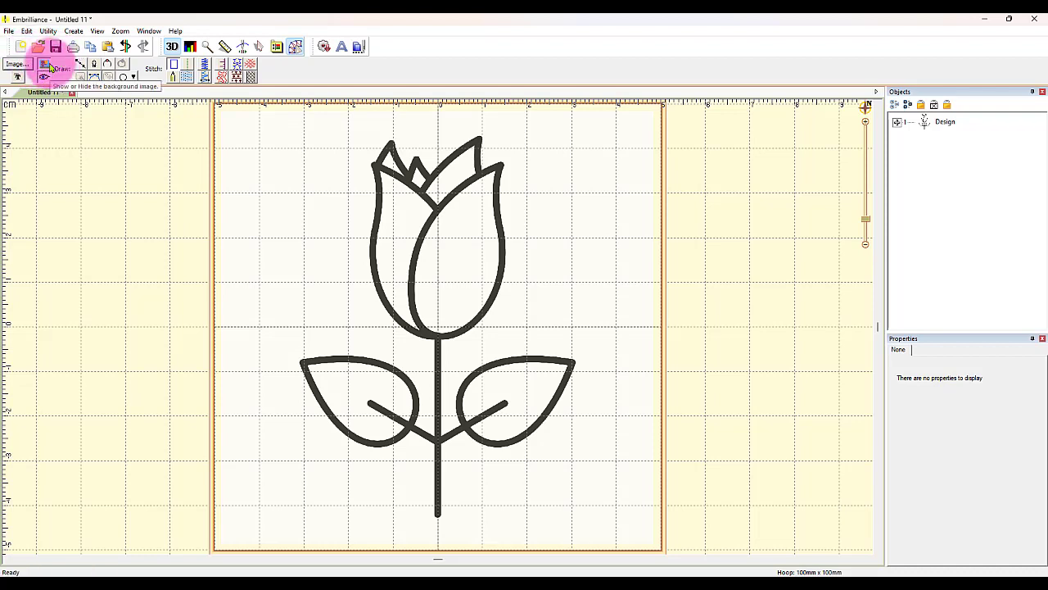
# Hide the background image, expand the Design entry in the object list, and show the image again.
pyautogui.click(46, 66)
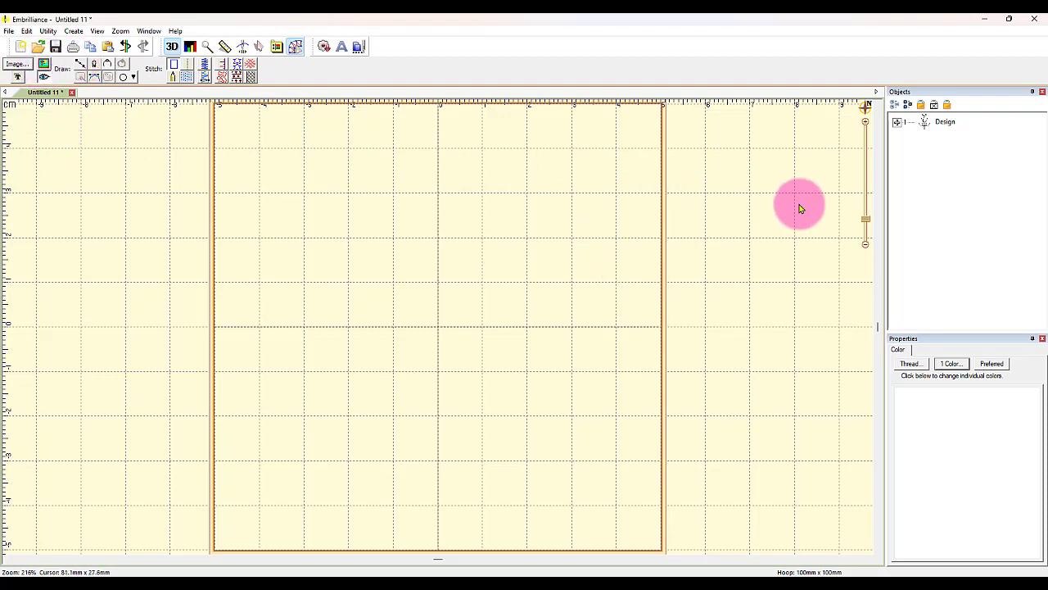
pyautogui.click(897, 122)
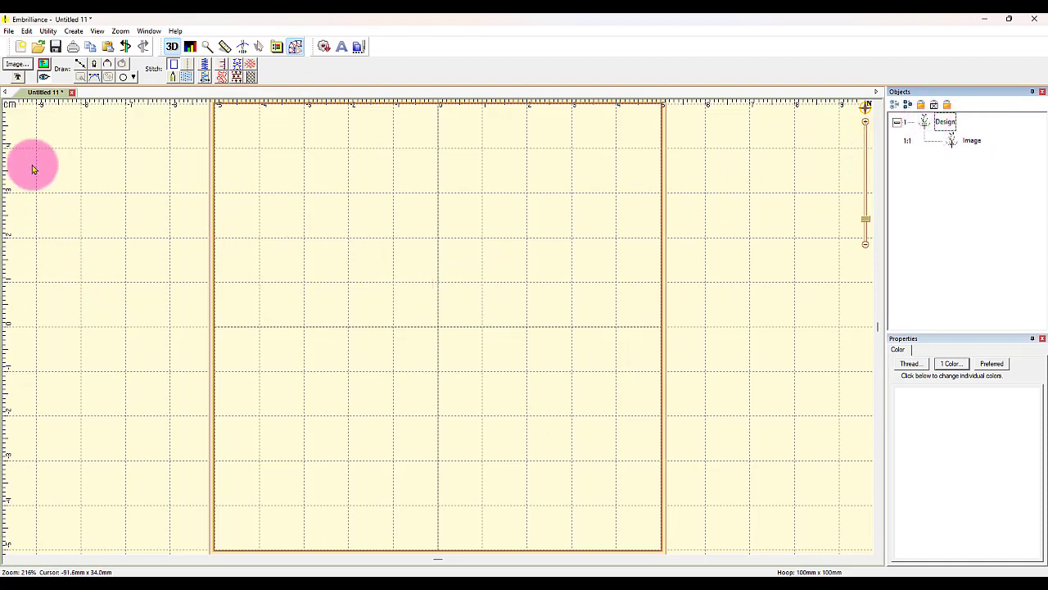
pyautogui.click(44, 65)
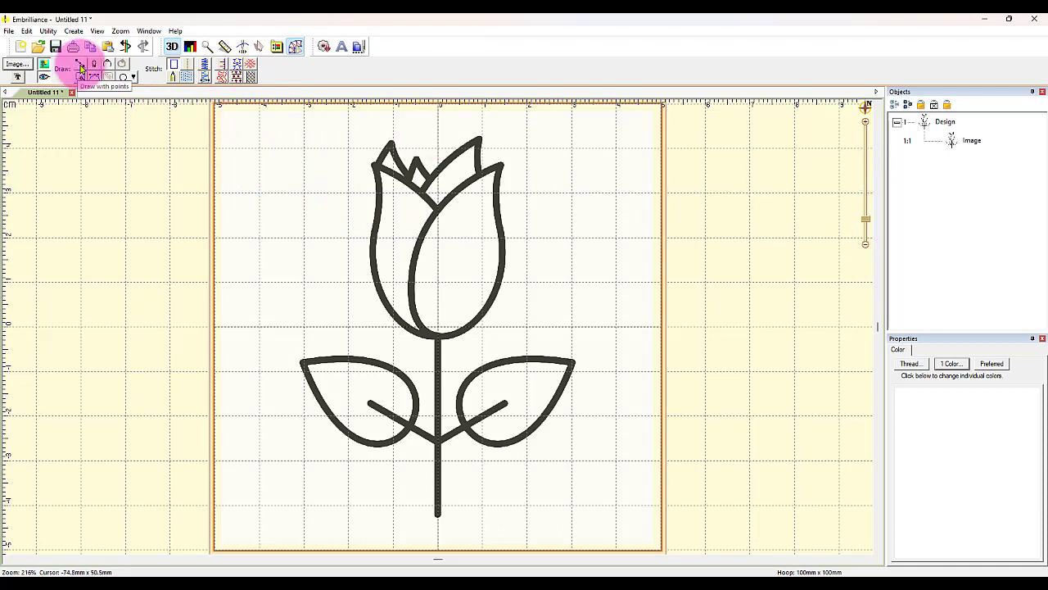
# Draw a closed three-point shape, about 6.9 by 7.5 mm, over the small pointed petal tip at the rose's upper left.
pyautogui.click(81, 68)
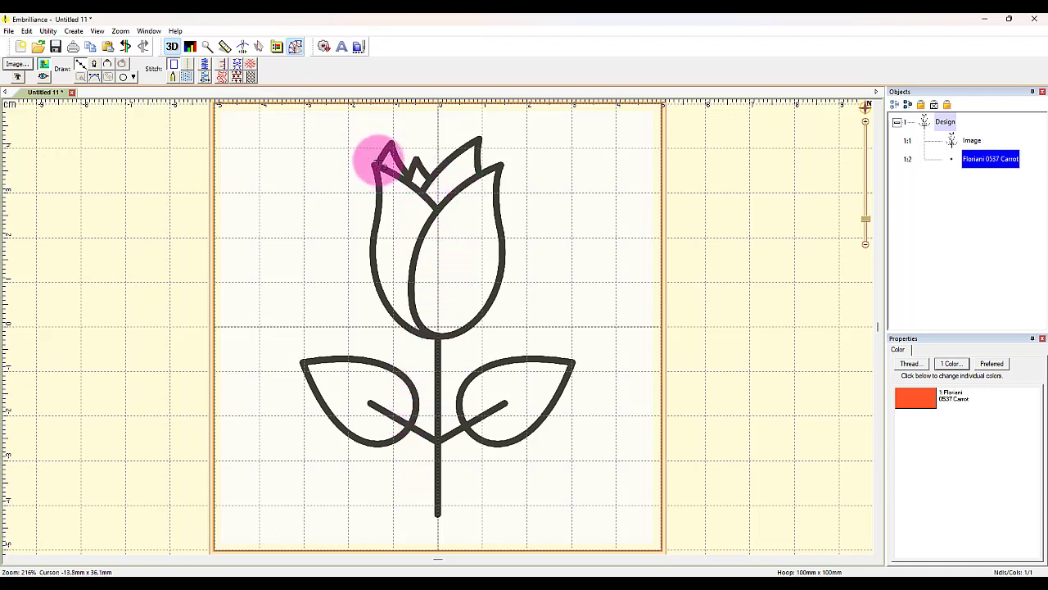
pyautogui.click(376, 166)
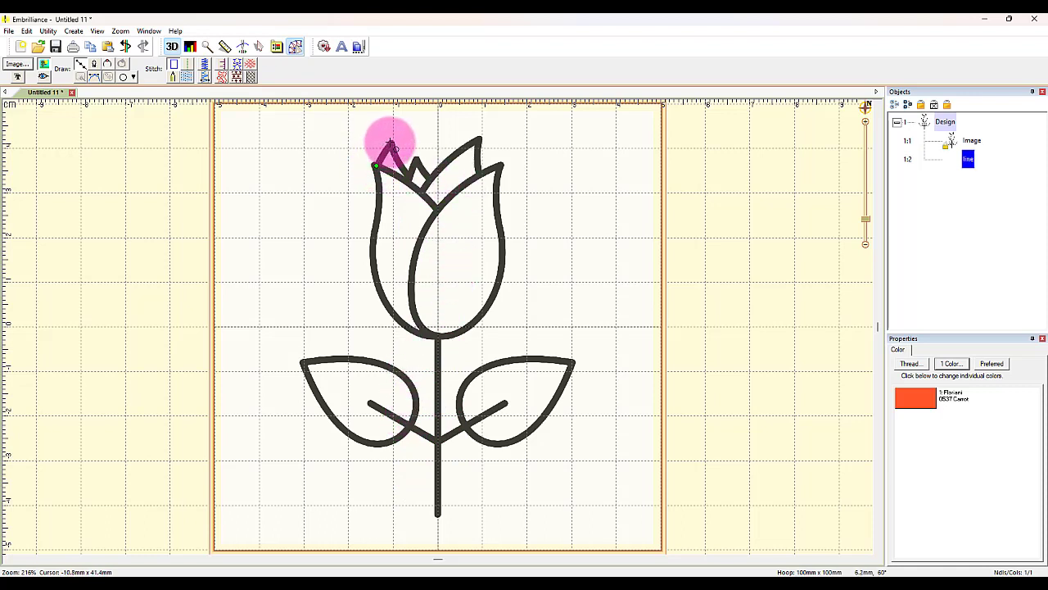
pyautogui.click(390, 145)
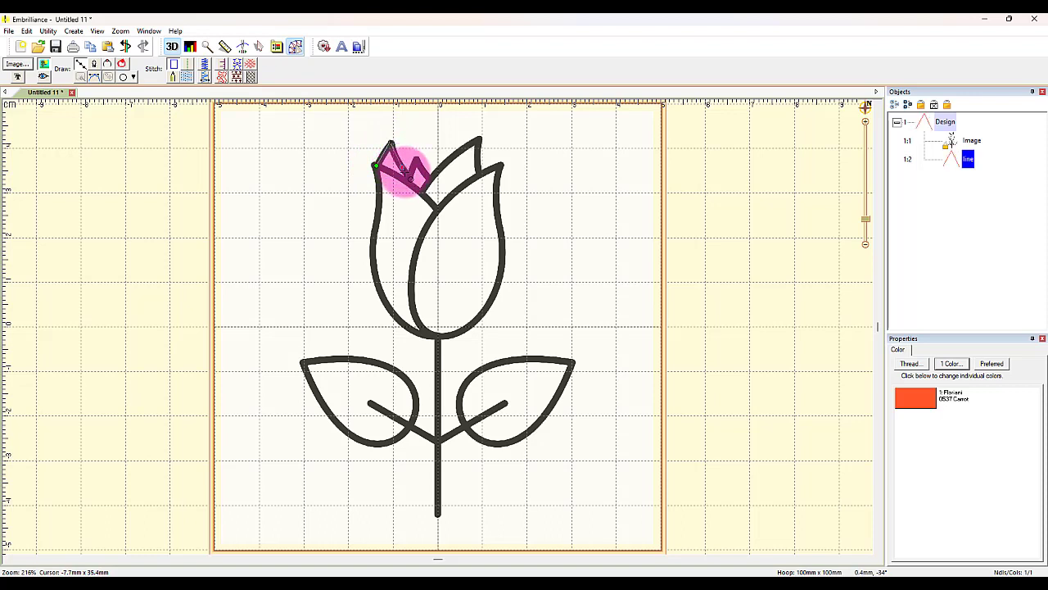
pyautogui.click(407, 179)
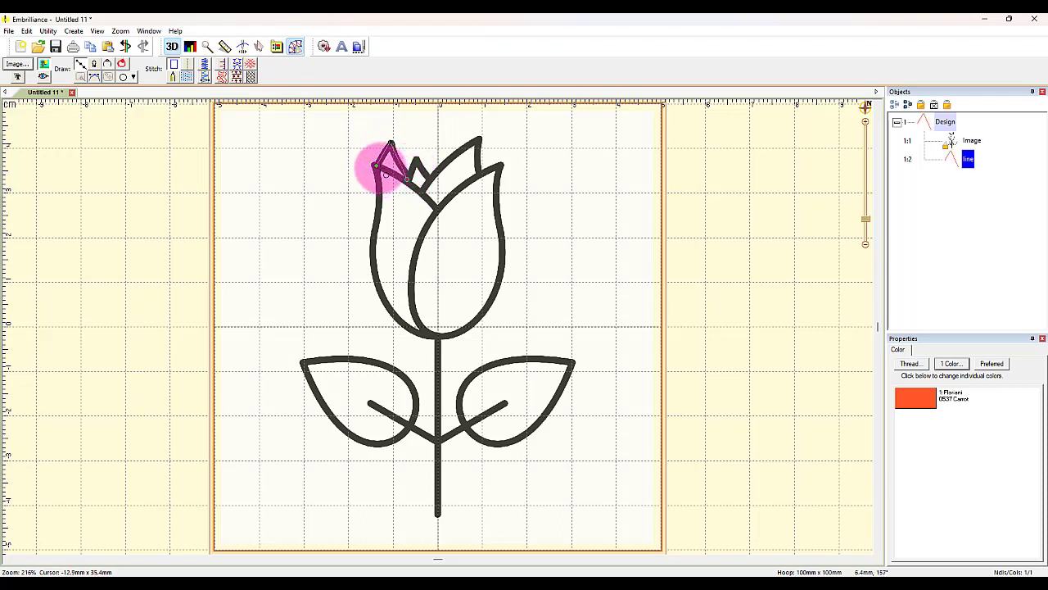
pyautogui.click(378, 167)
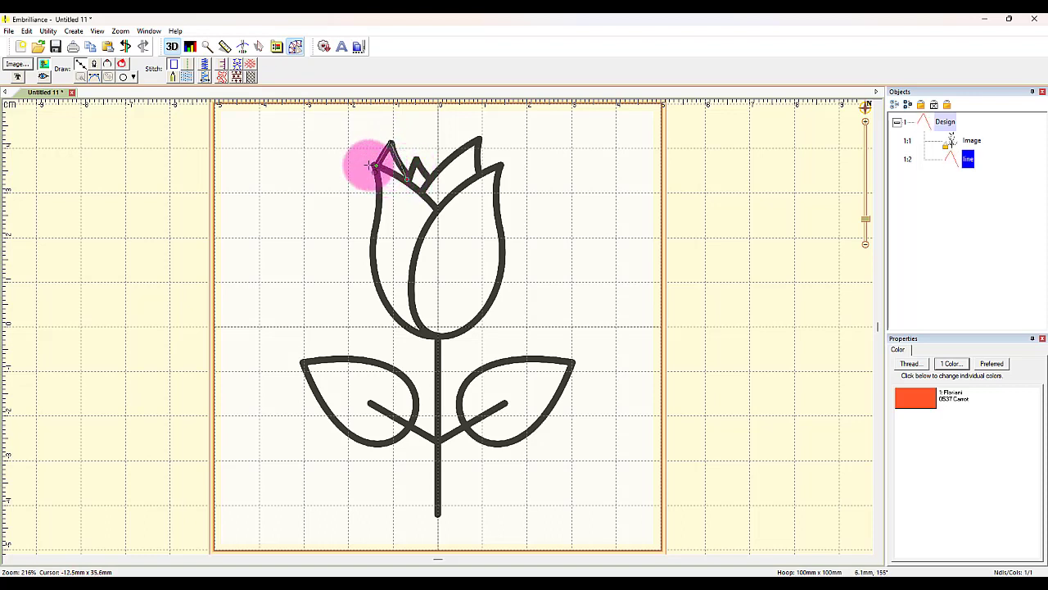
pyautogui.click(124, 64)
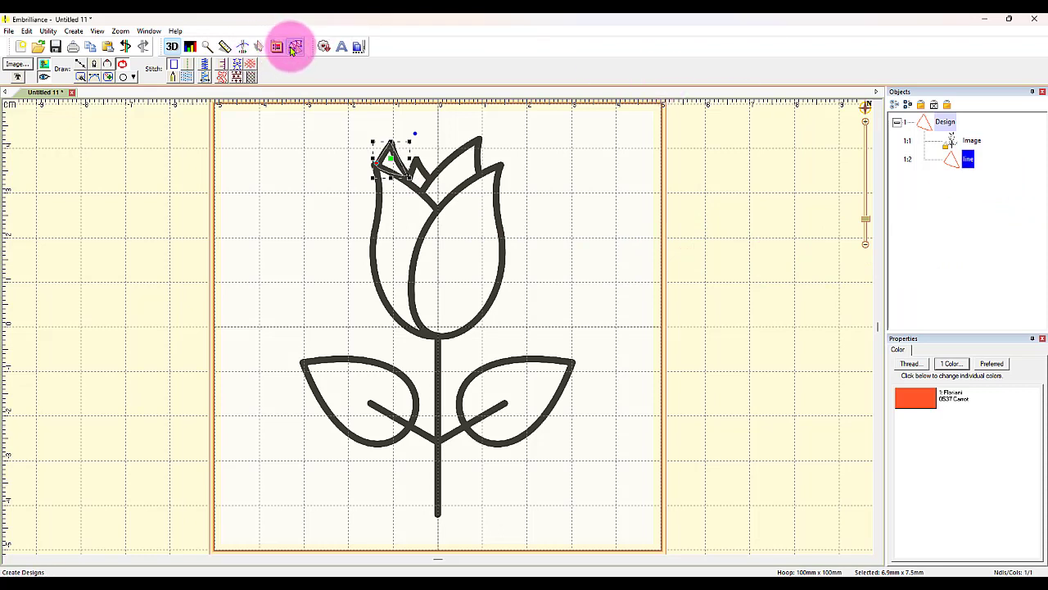
# Apply a run stitch to the petal-tip triangle, replace it with a fill stitch, and deselect the shape.
pyautogui.click(188, 66)
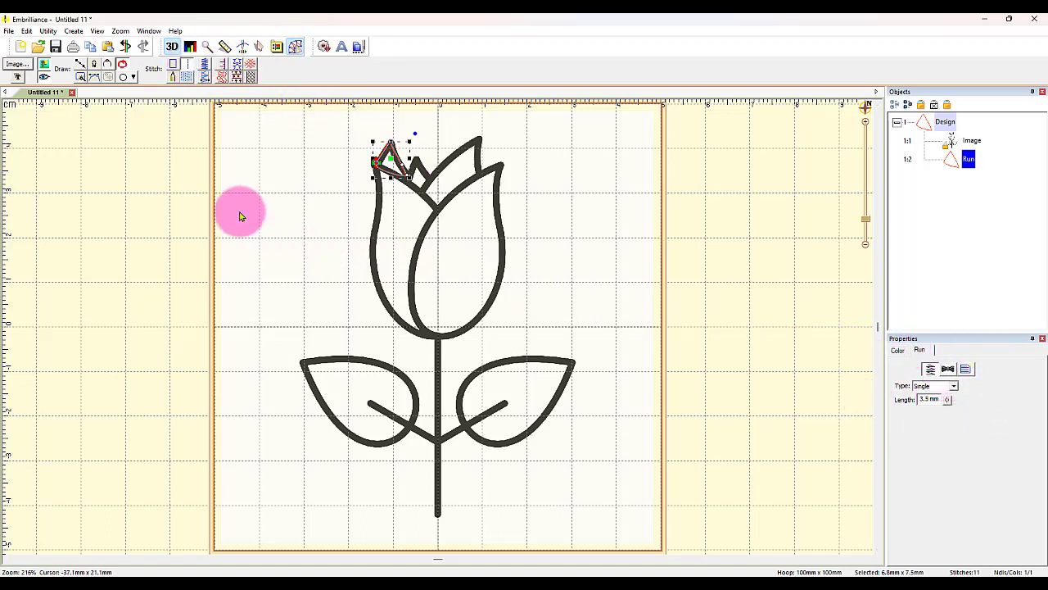
pyautogui.click(187, 78)
pyautogui.click(596, 210)
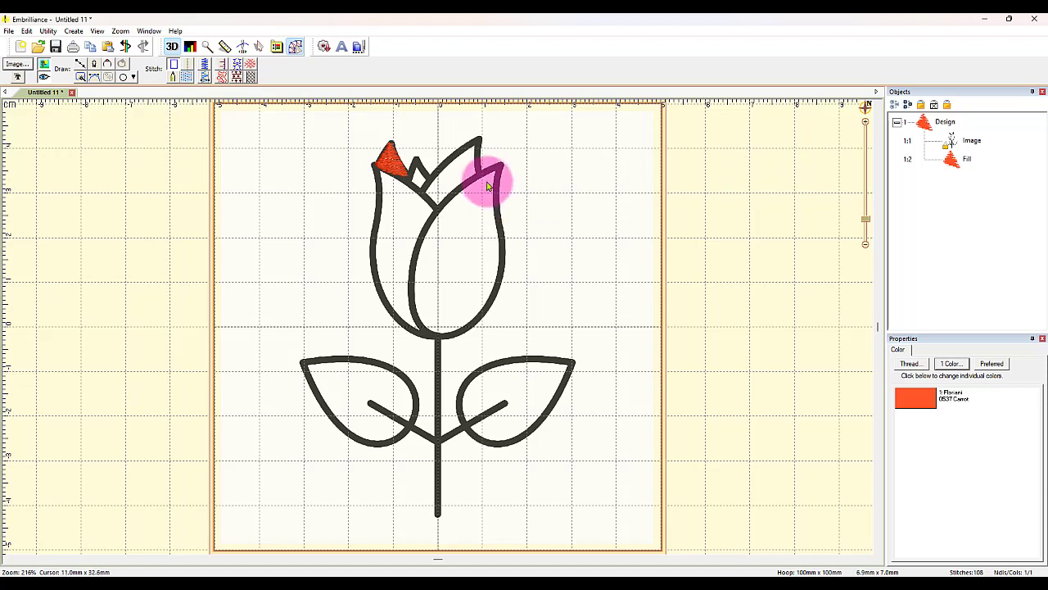
# Set the rose background image's transparency to 34% and toggle the image's display off and on.
pyautogui.click(972, 142)
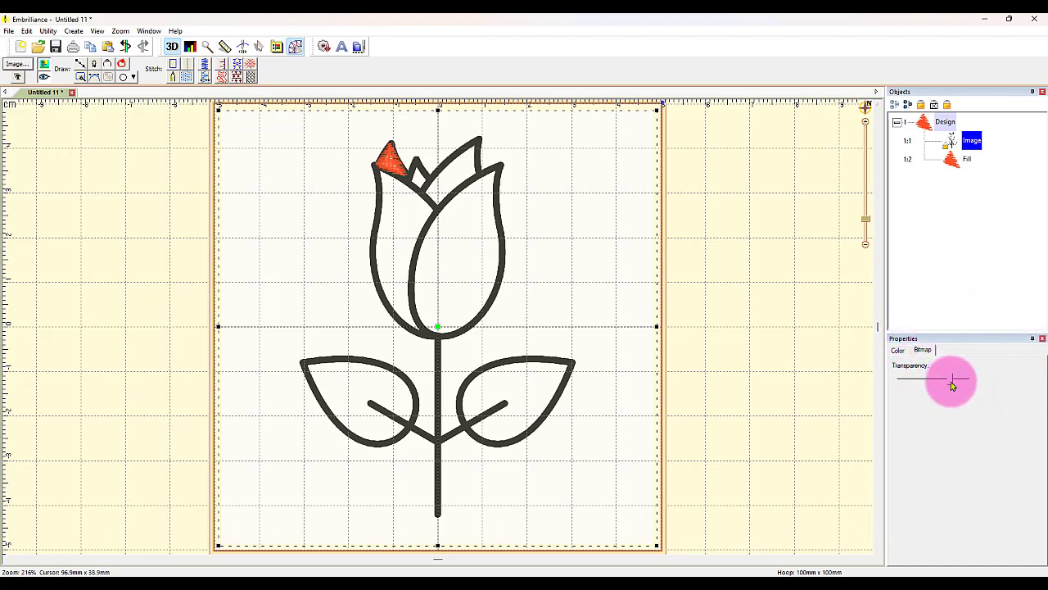
pyautogui.moveTo(950, 382); pyautogui.dragTo(923, 391)
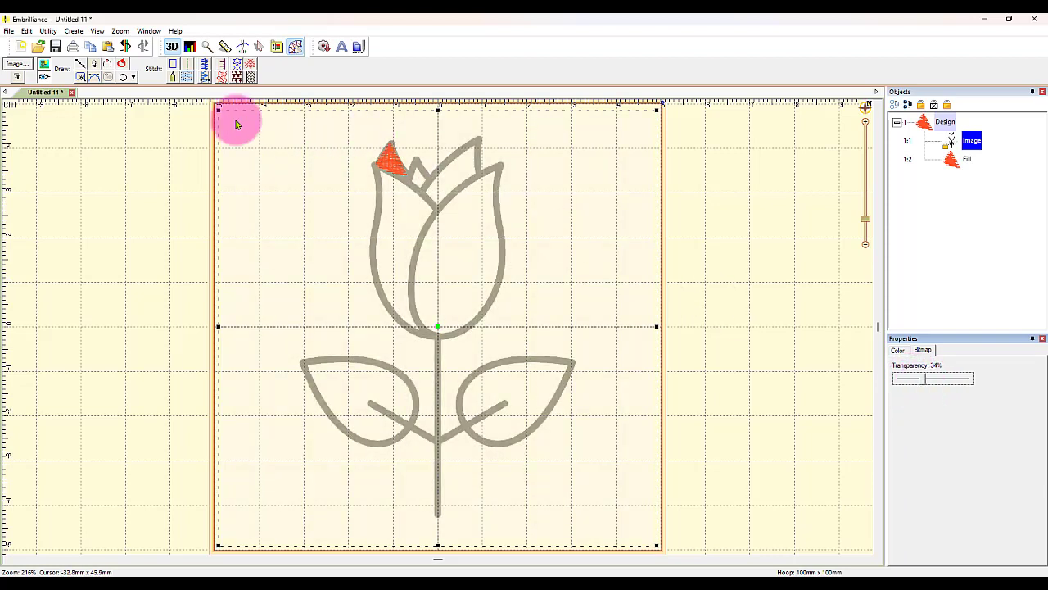
pyautogui.click(44, 66)
pyautogui.click(43, 66)
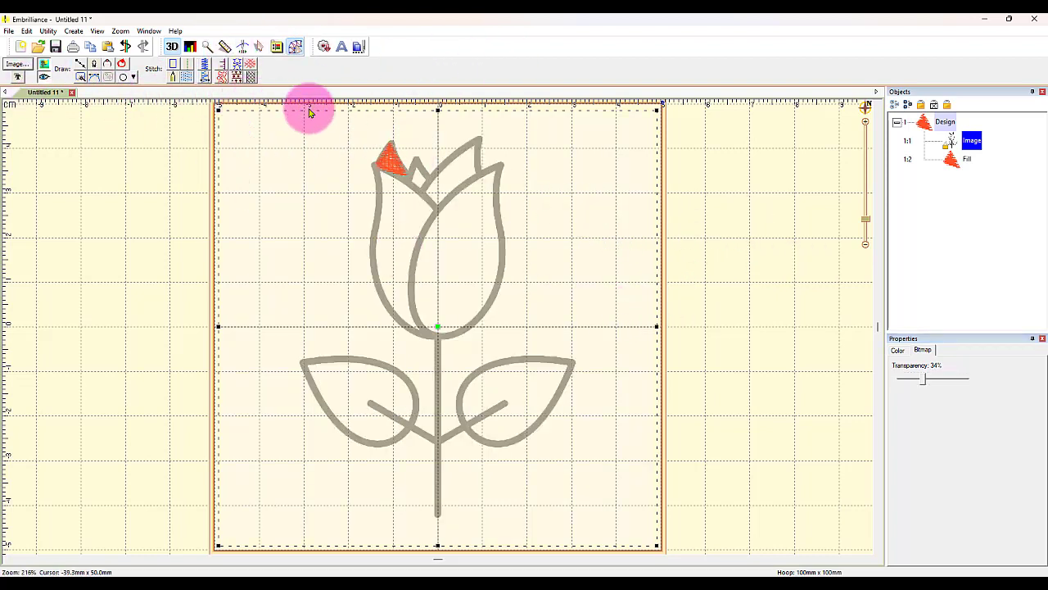
# Staying in Create mode, import the rose outline image 16 (47) again as a second image object.
pyautogui.click(295, 49)
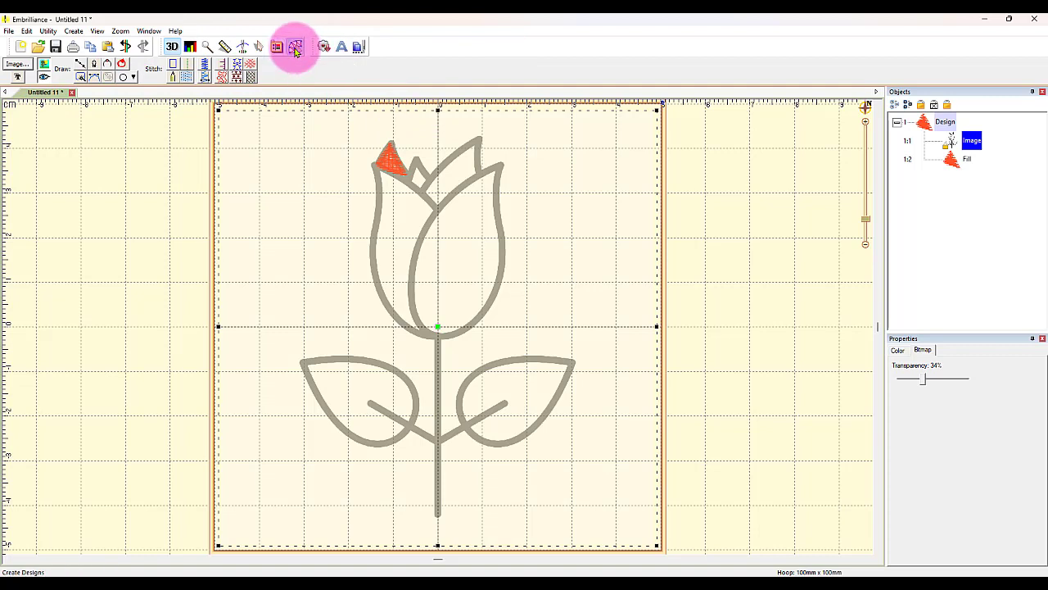
pyautogui.click(296, 48)
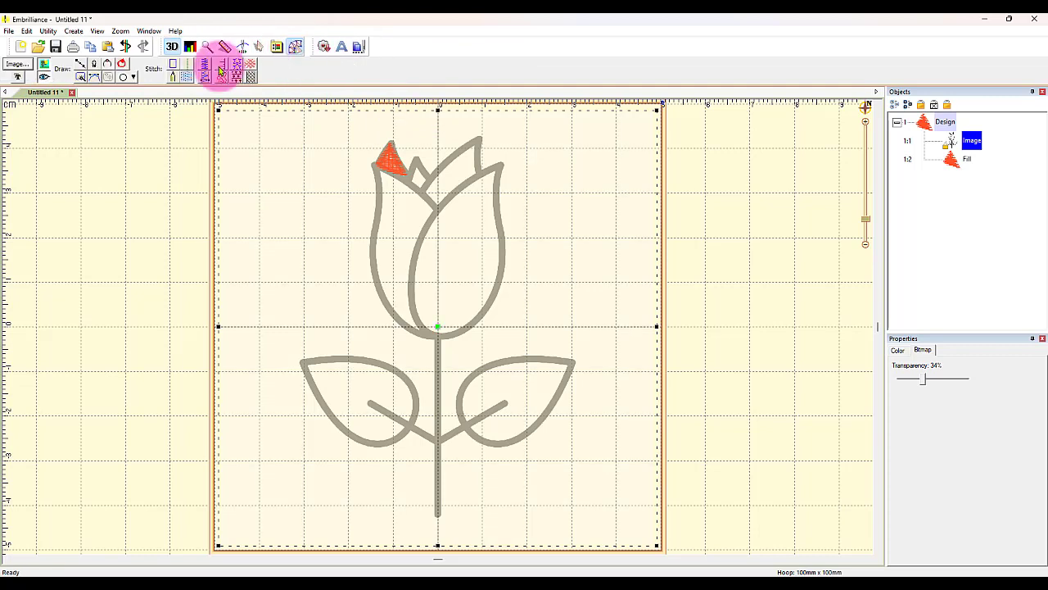
pyautogui.click(14, 68)
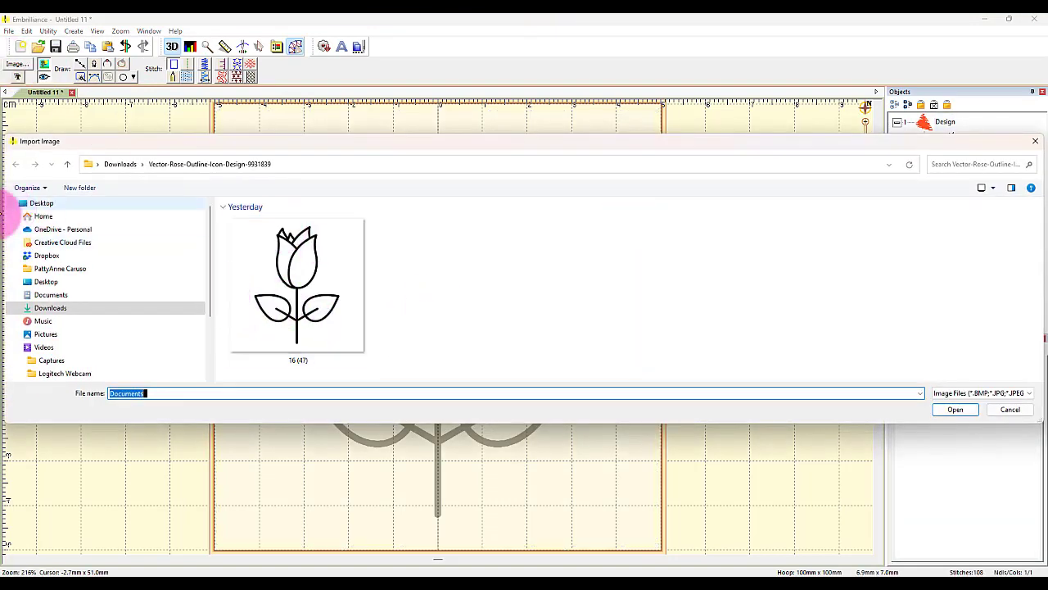
pyautogui.click(320, 286)
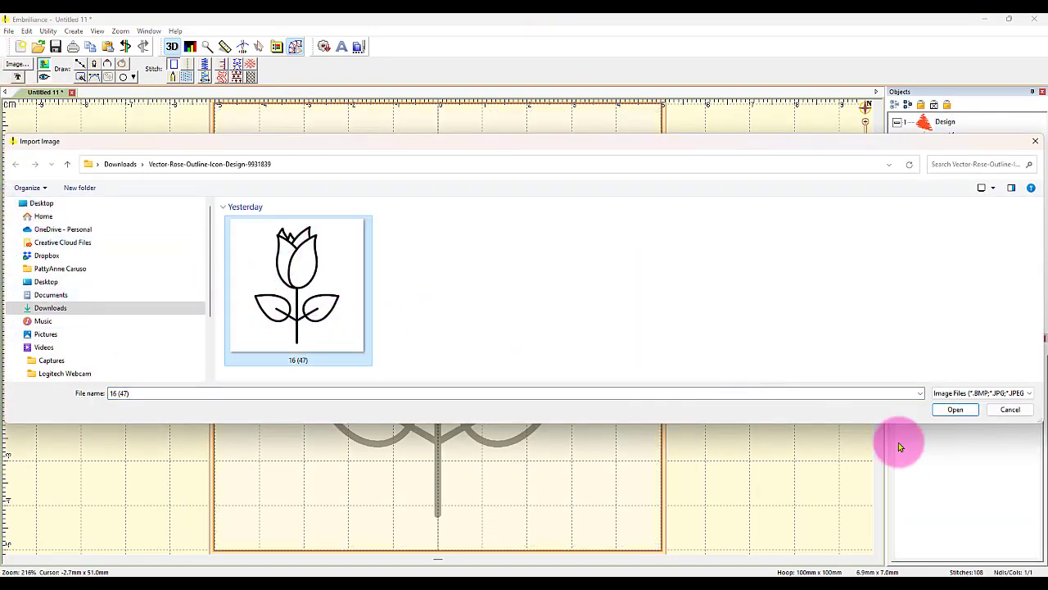
pyautogui.click(956, 410)
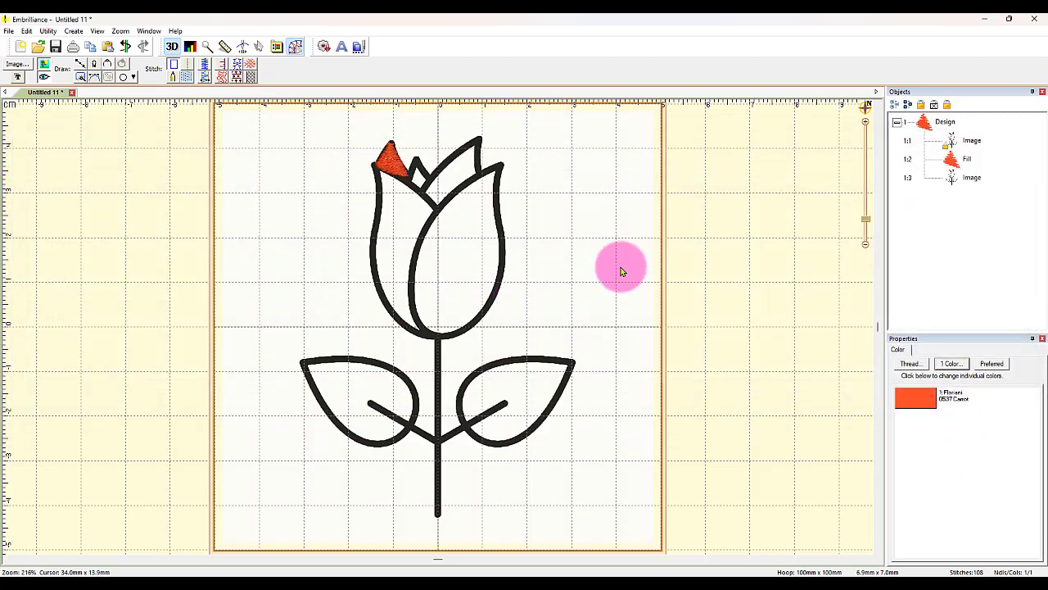